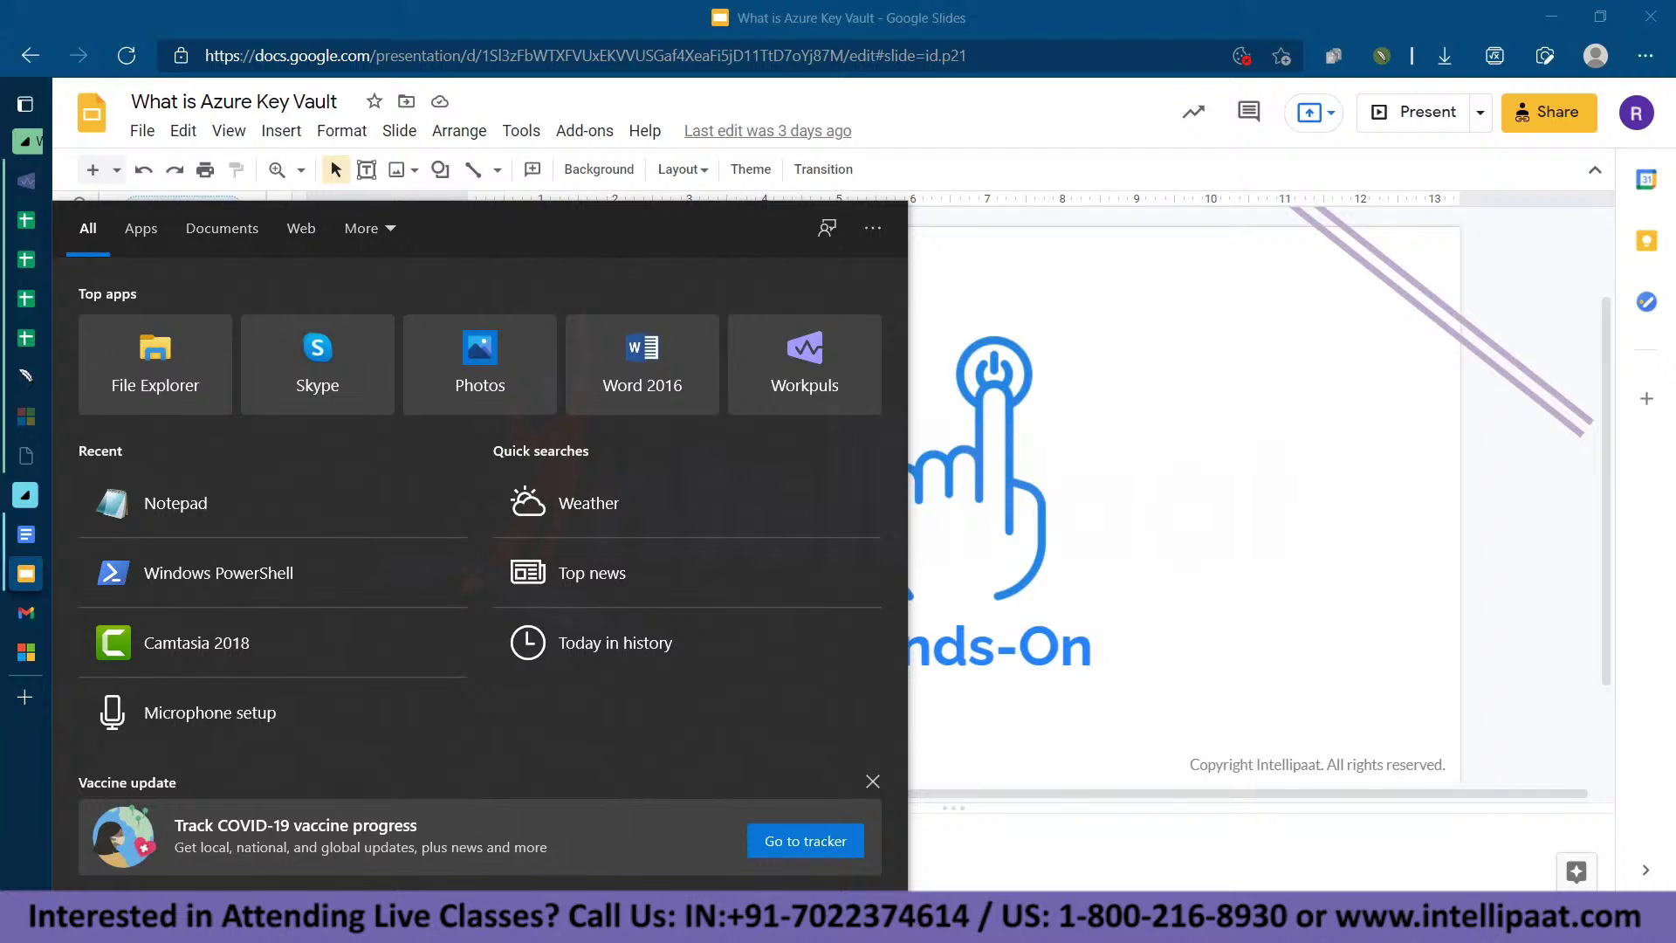
Open Windows PowerShell as administrator in a maximized window and check the Azure CLI version with az --version.
{"action": "right_click", "coordinate": [321, 581]}
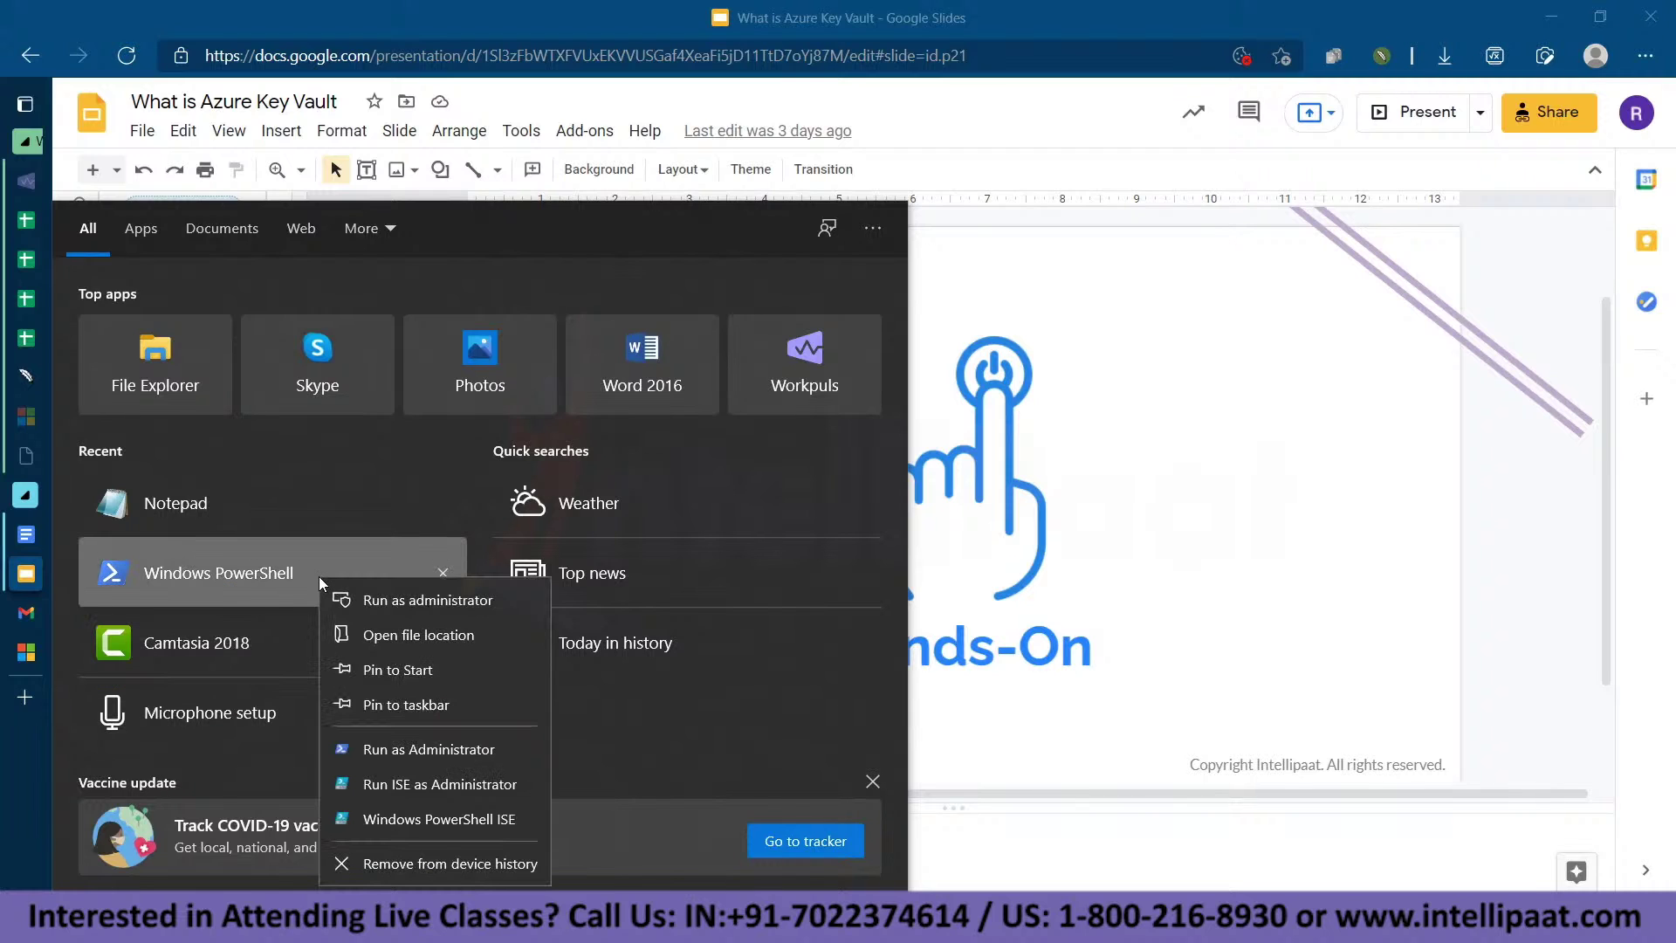
{"action": "left_click", "coordinate": [347, 599]}
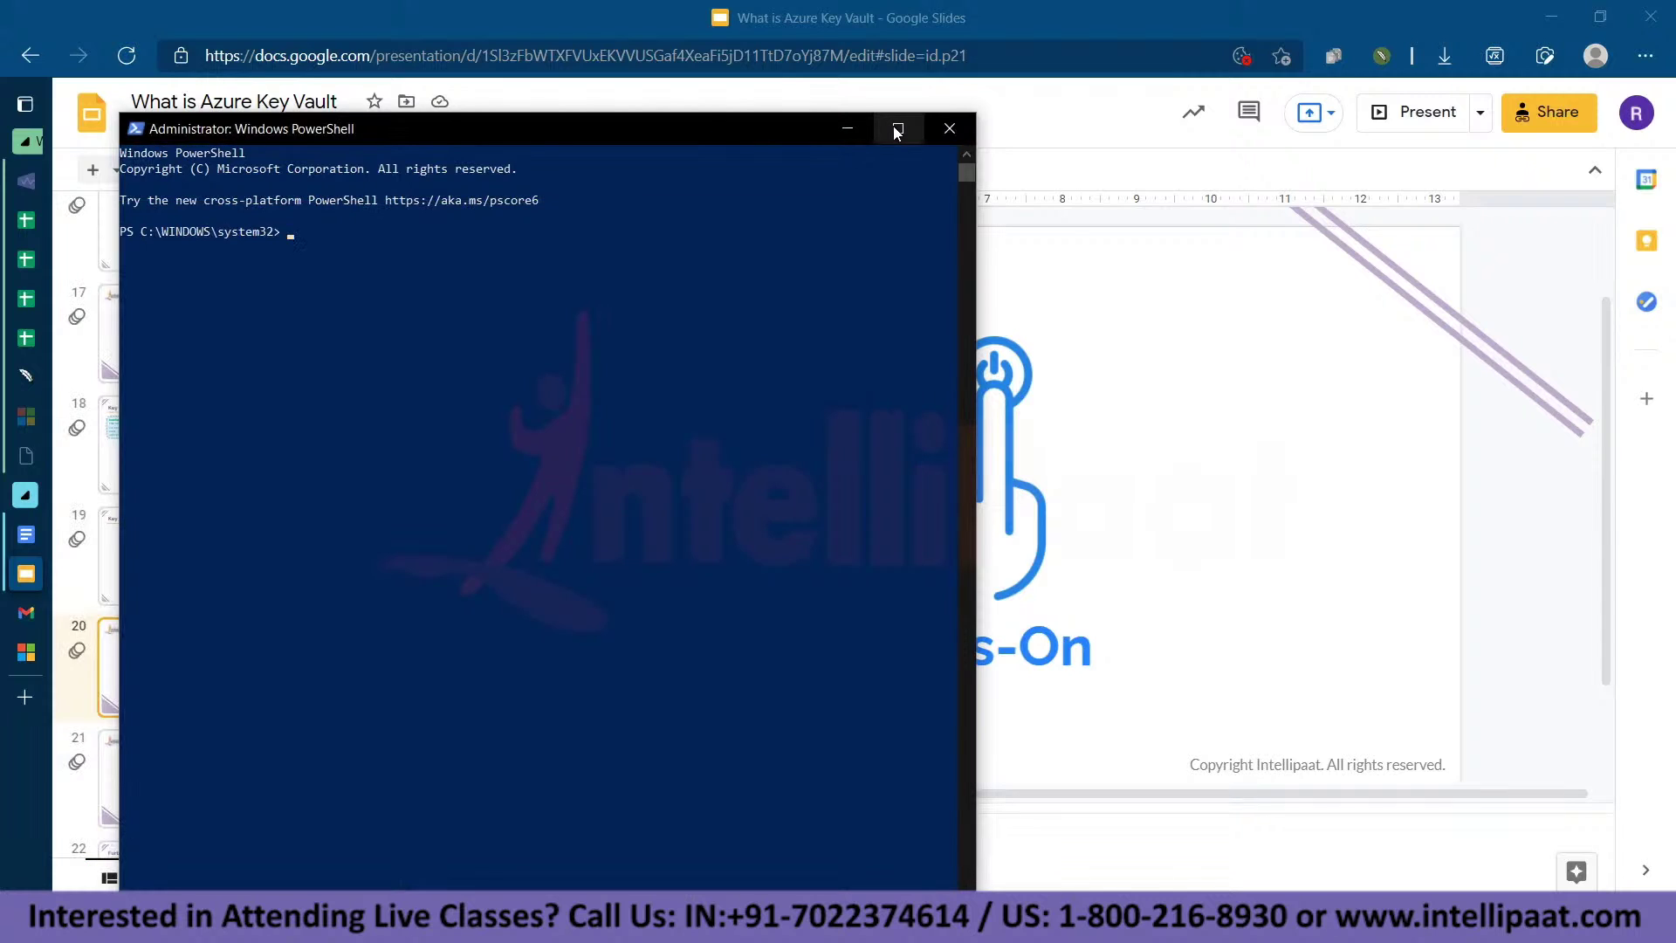
{"action": "left_click", "coordinate": [894, 130]}
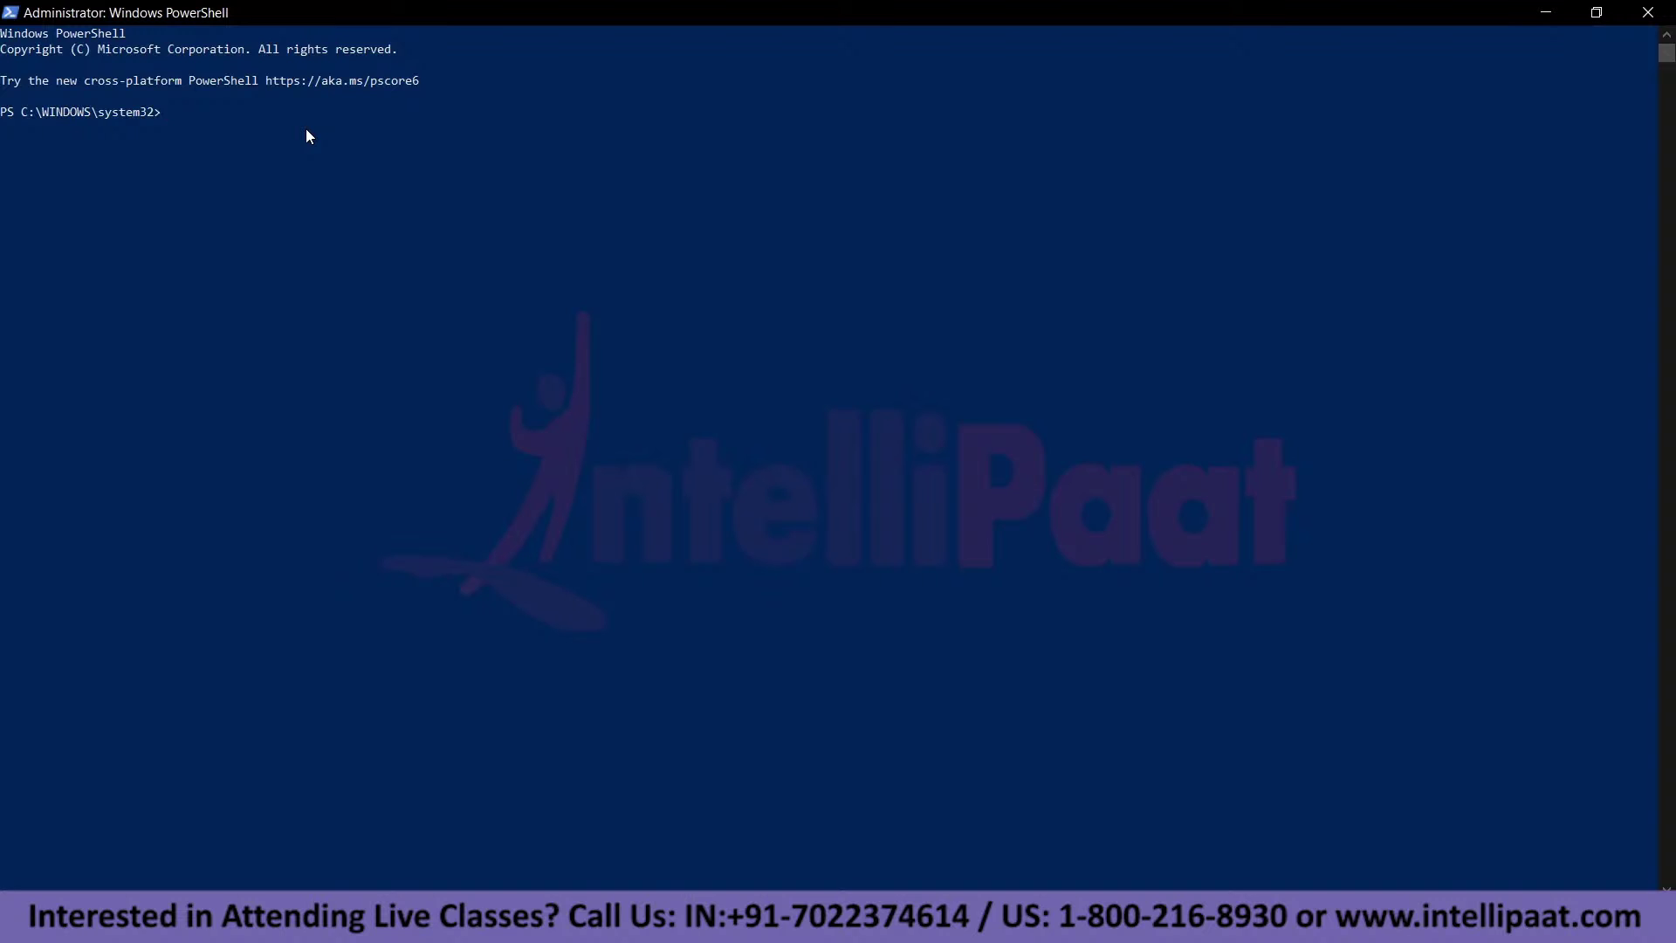
{"action": "type", "text": "az --version"}
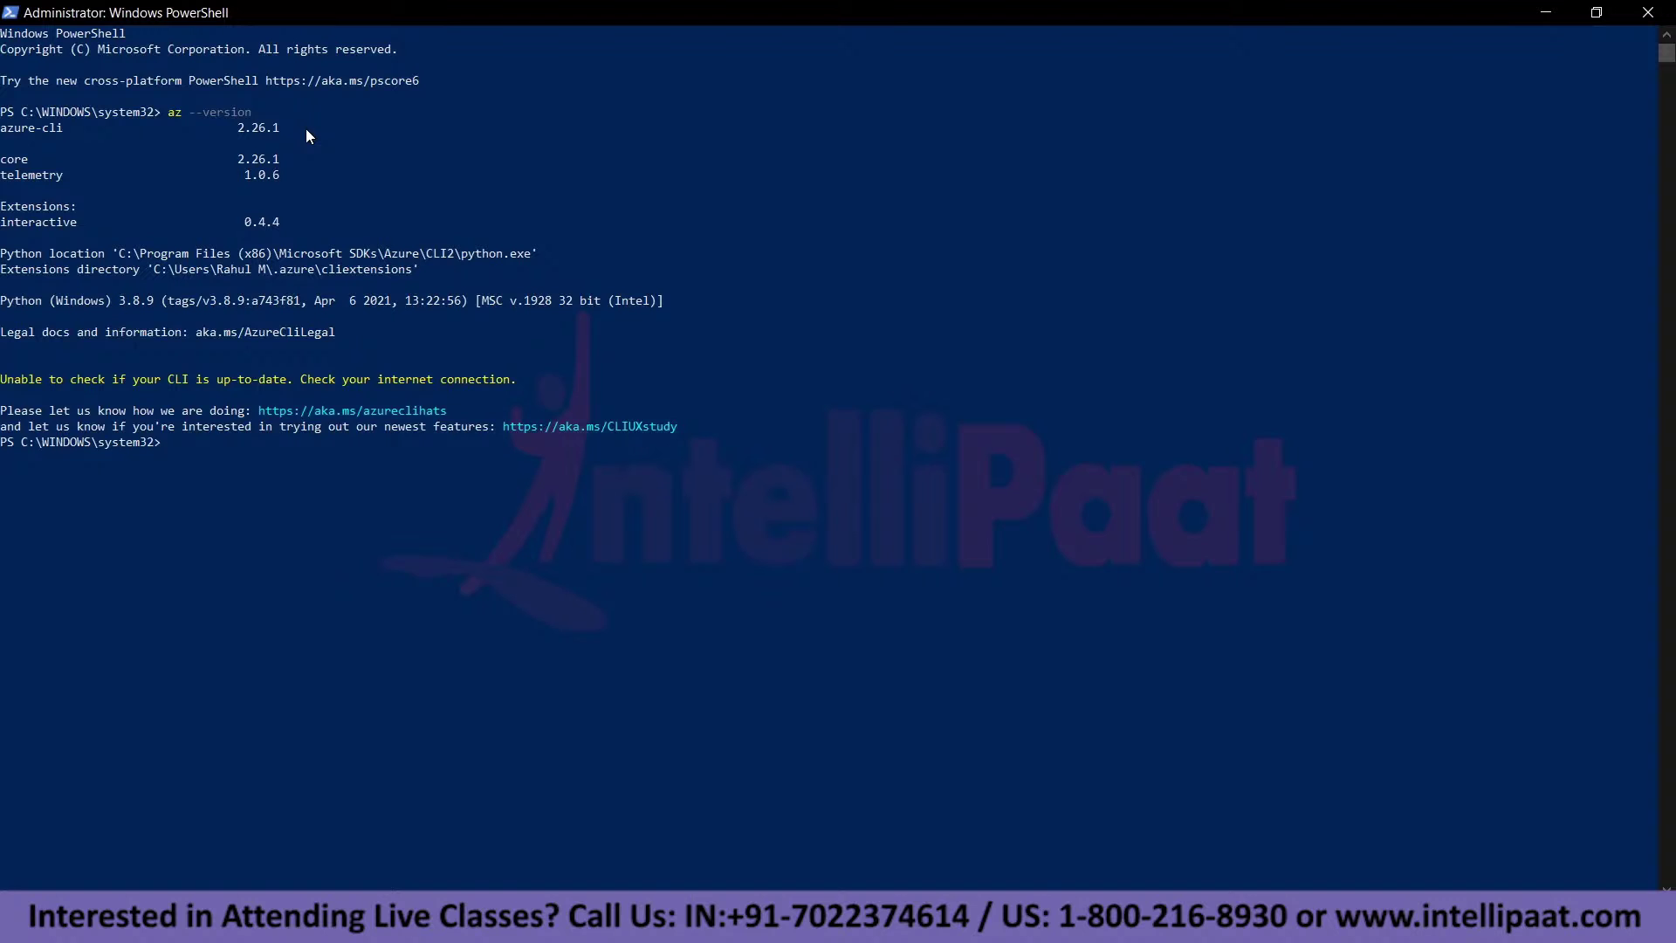
Run az login to start signing in to Azure from the command line.
{"action": "type", "text": "a"}
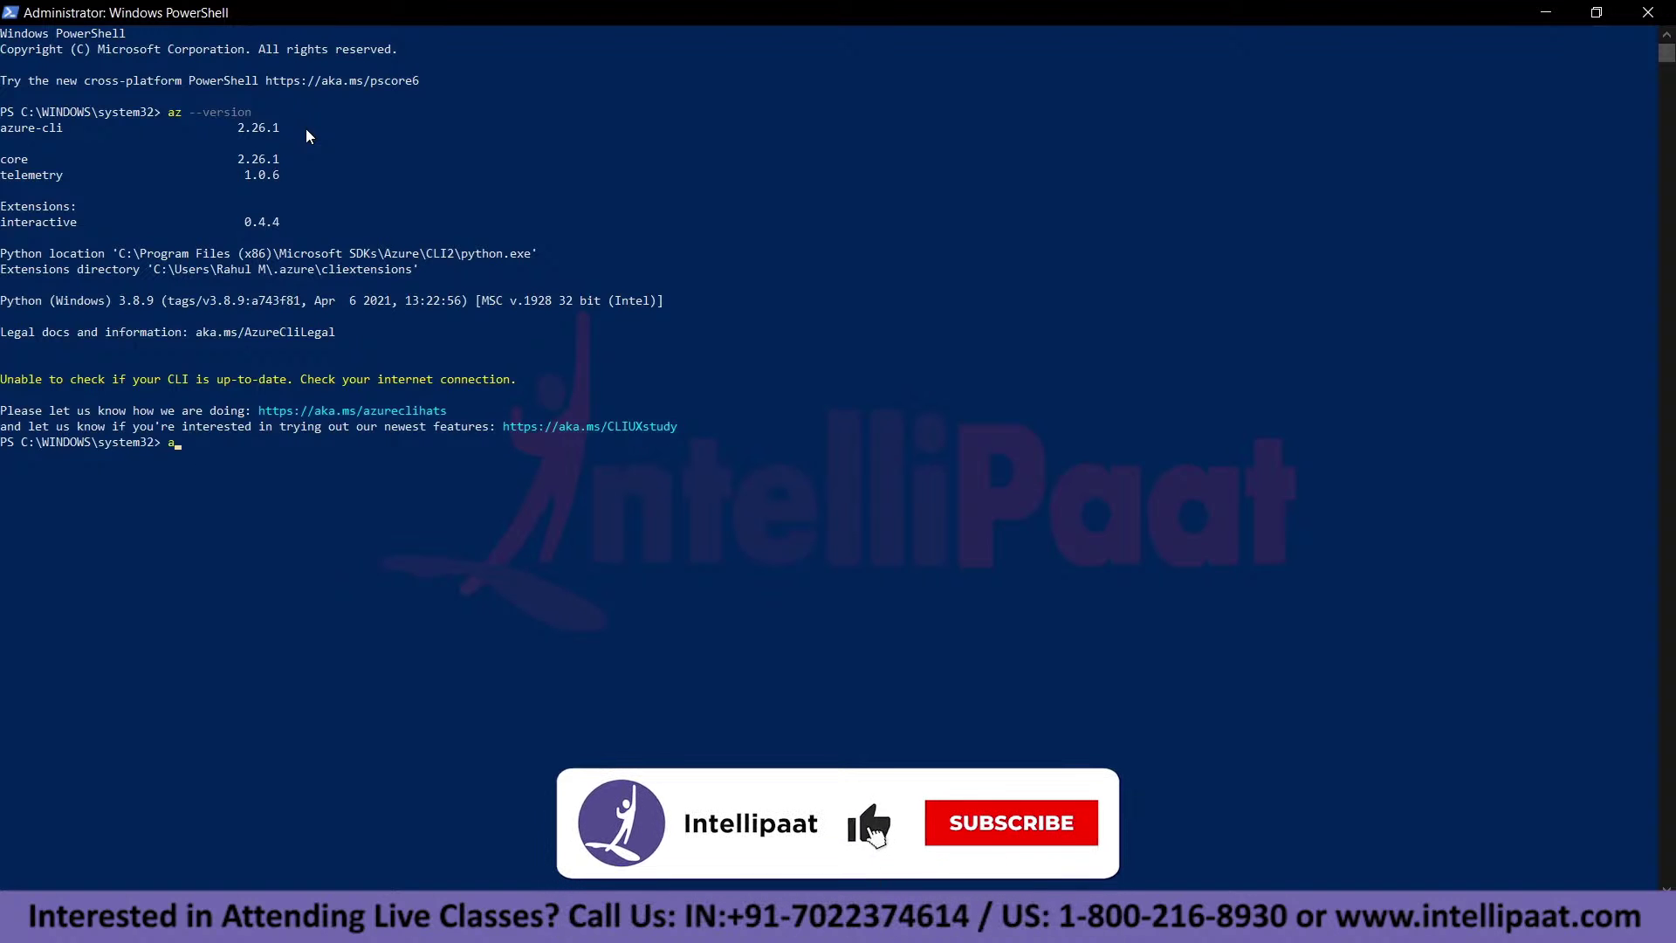
{"action": "type", "text": "z loin"}
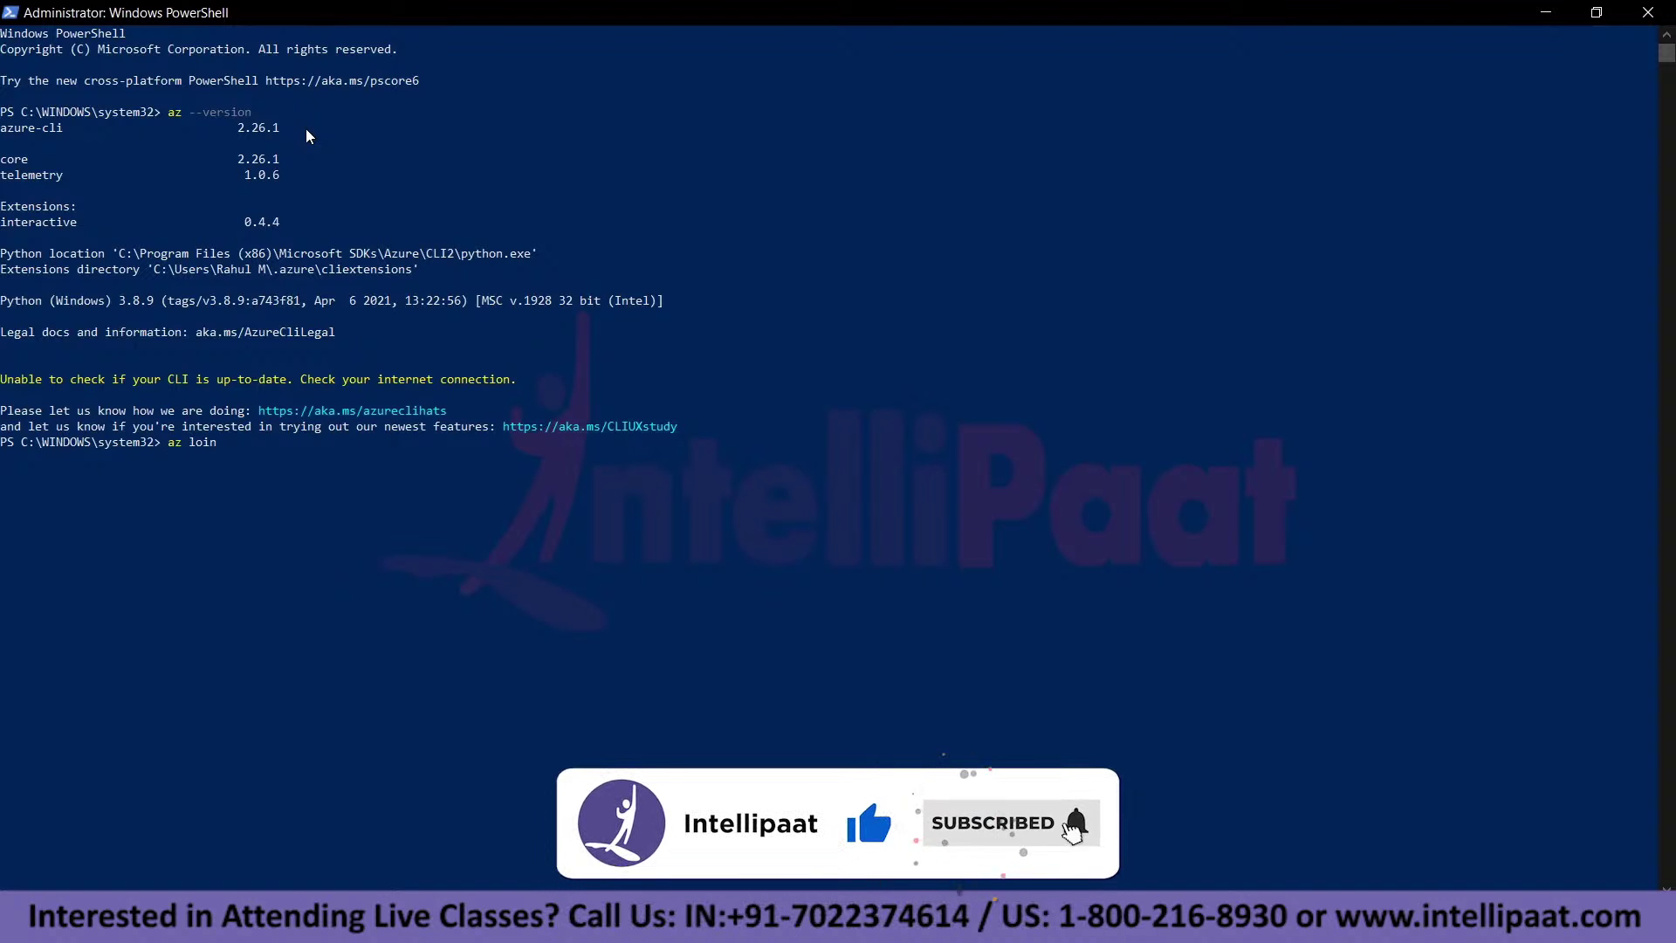
{"action": "key", "text": "BackSpace"}
{"action": "key", "text": "BackSpace"}
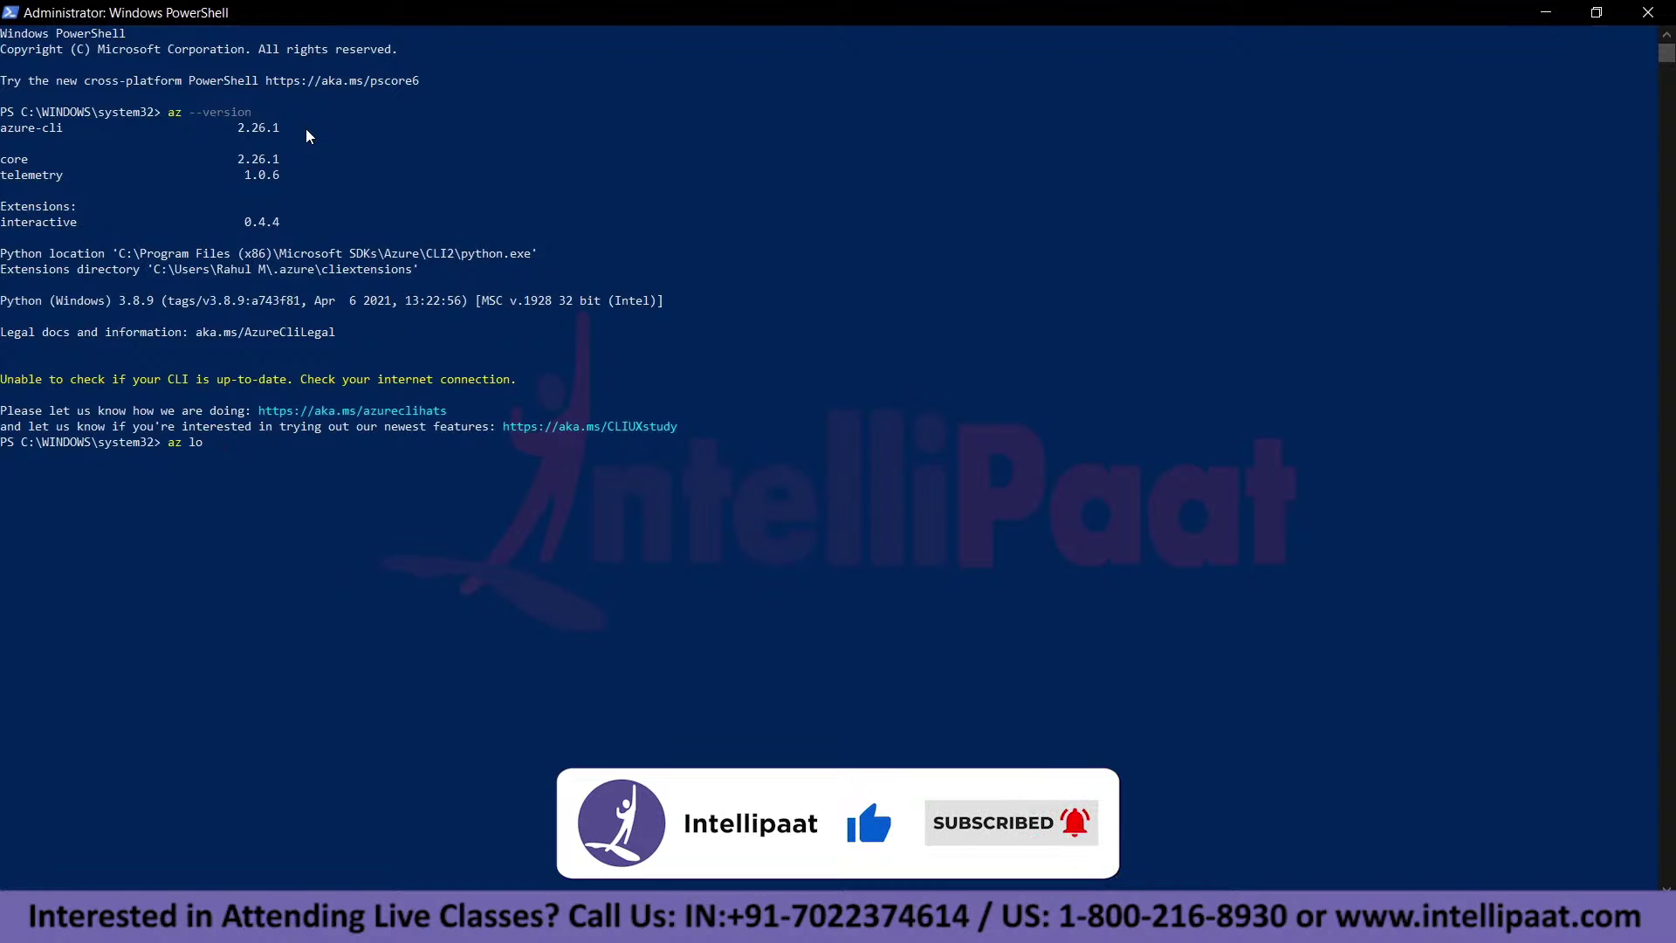
{"action": "type", "text": "gin"}
{"action": "key", "text": "Return"}
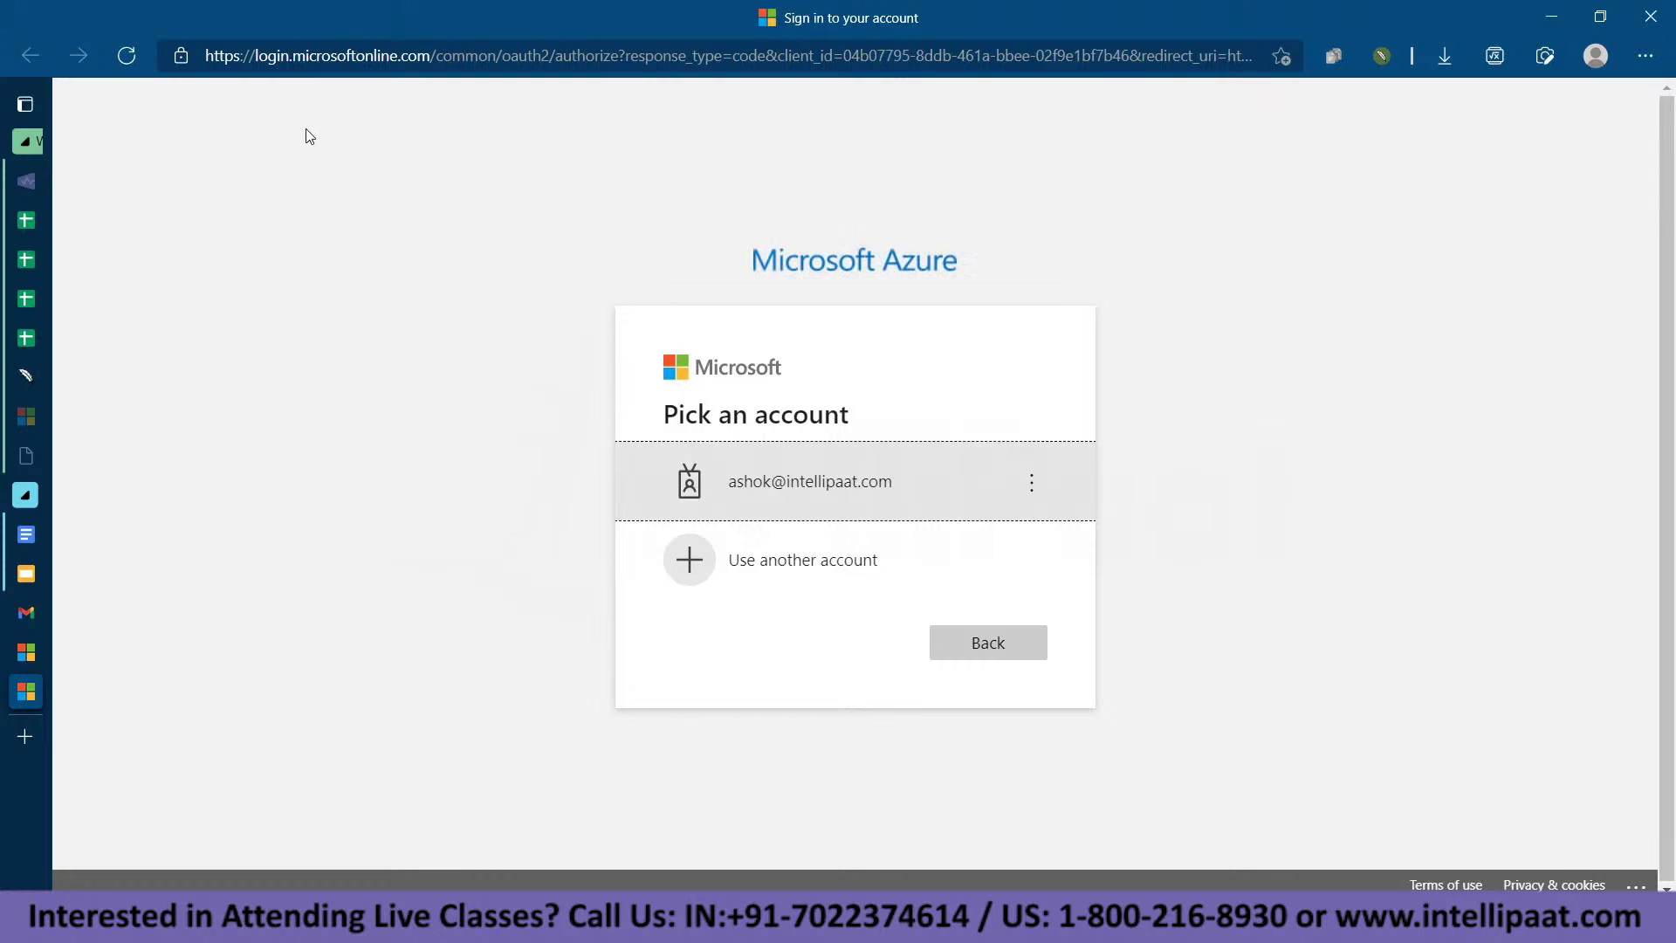
Sign in to Microsoft Azure with the listed account and saved password, and return to PowerShell to see the login output.
{"action": "left_click", "coordinate": [946, 490]}
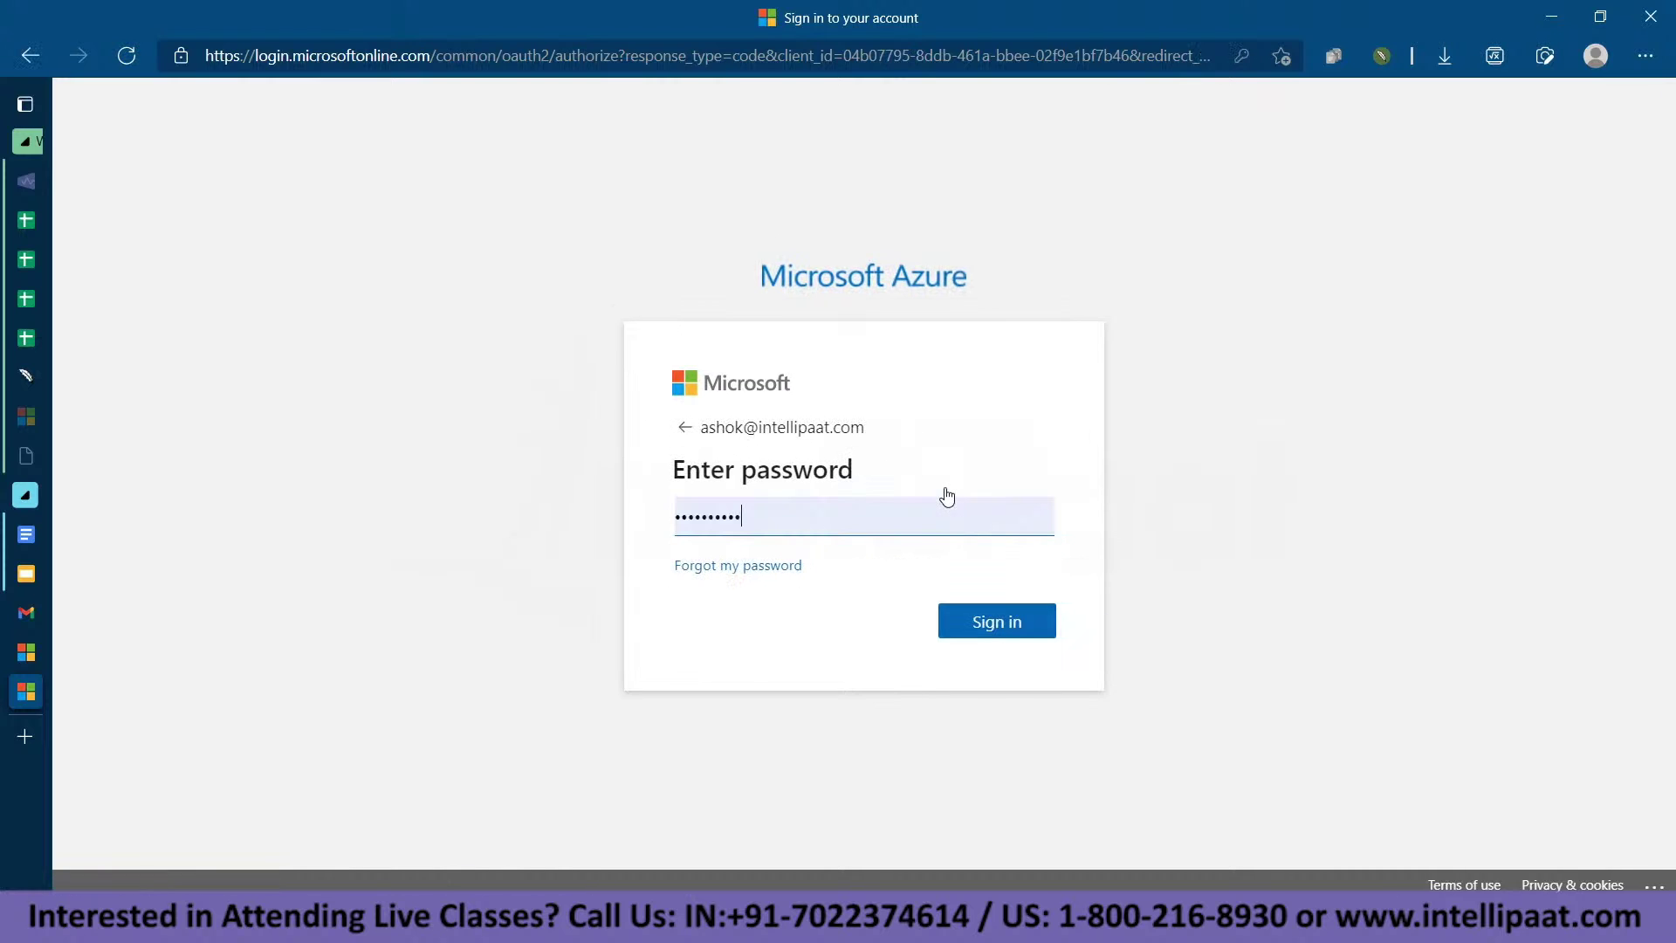
{"action": "left_click", "coordinate": [1011, 635]}
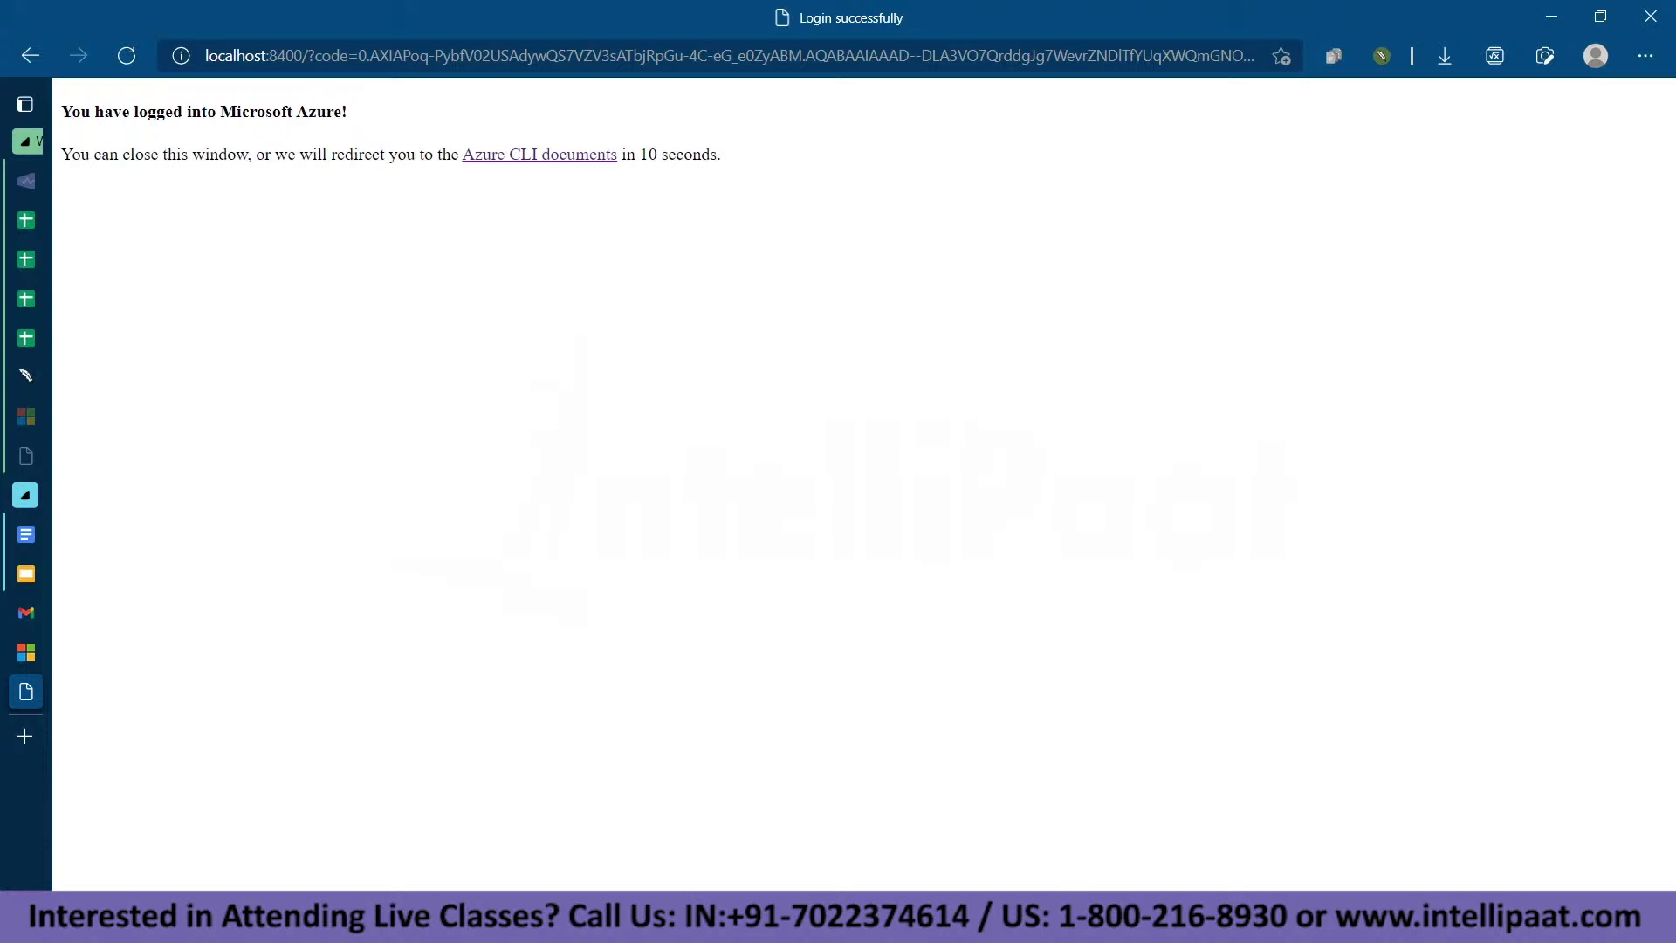
{"action": "key", "text": "alt+Tab"}
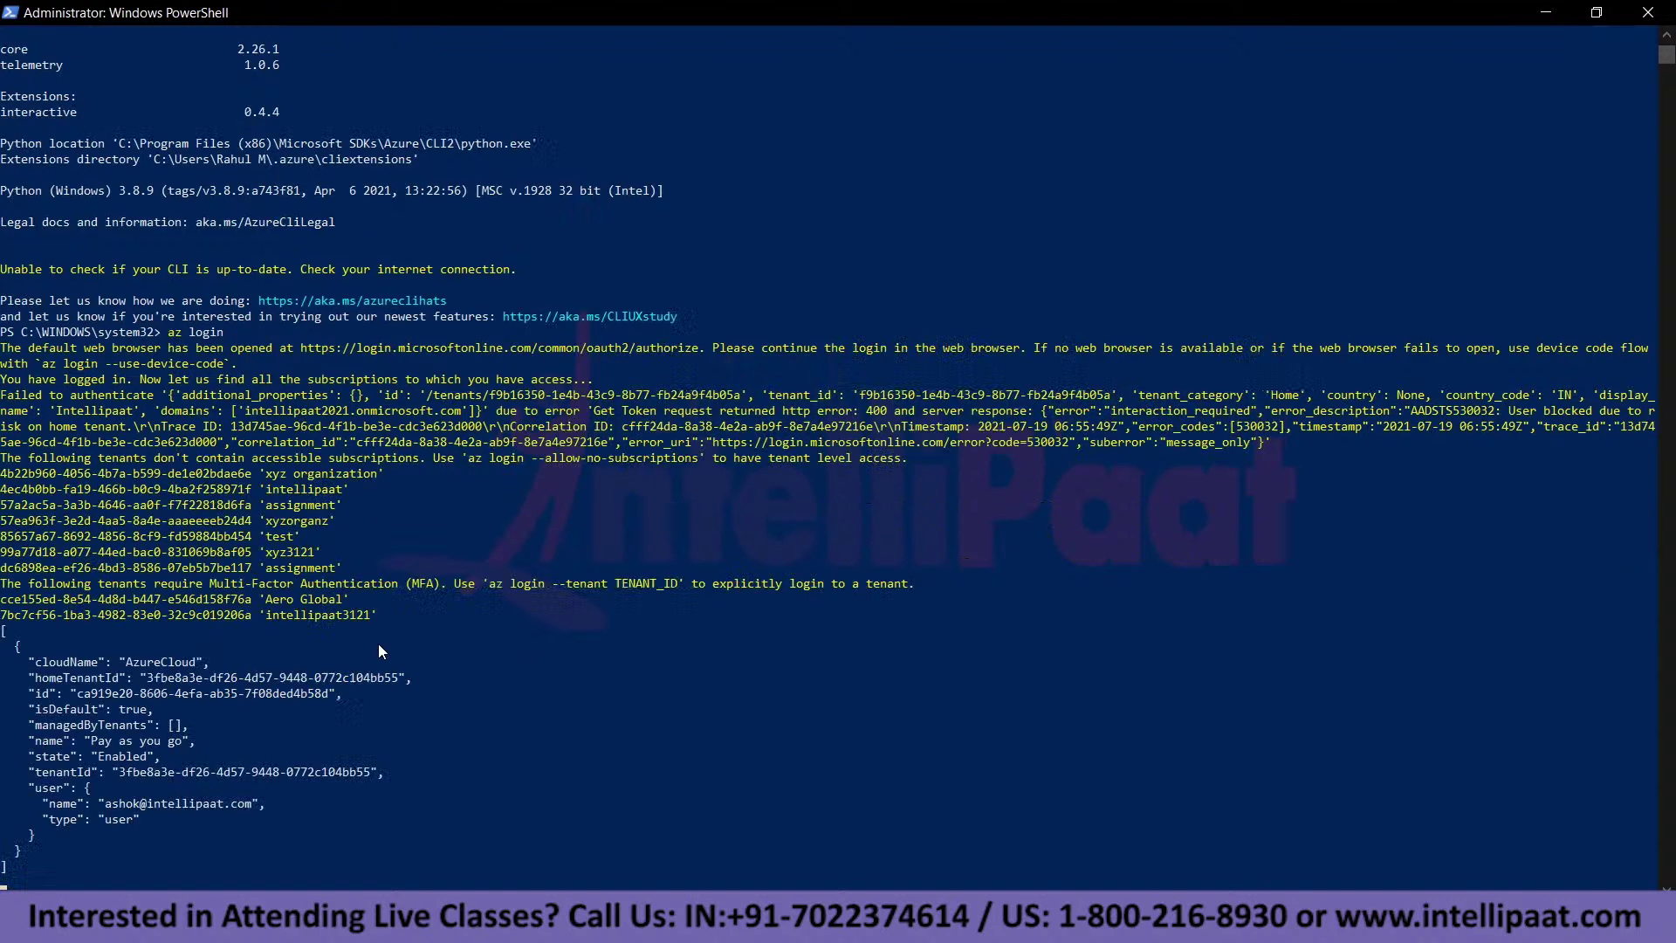
{"action": "scroll", "coordinate": [438, 625], "scroll_direction": "down", "scroll_amount": 1}
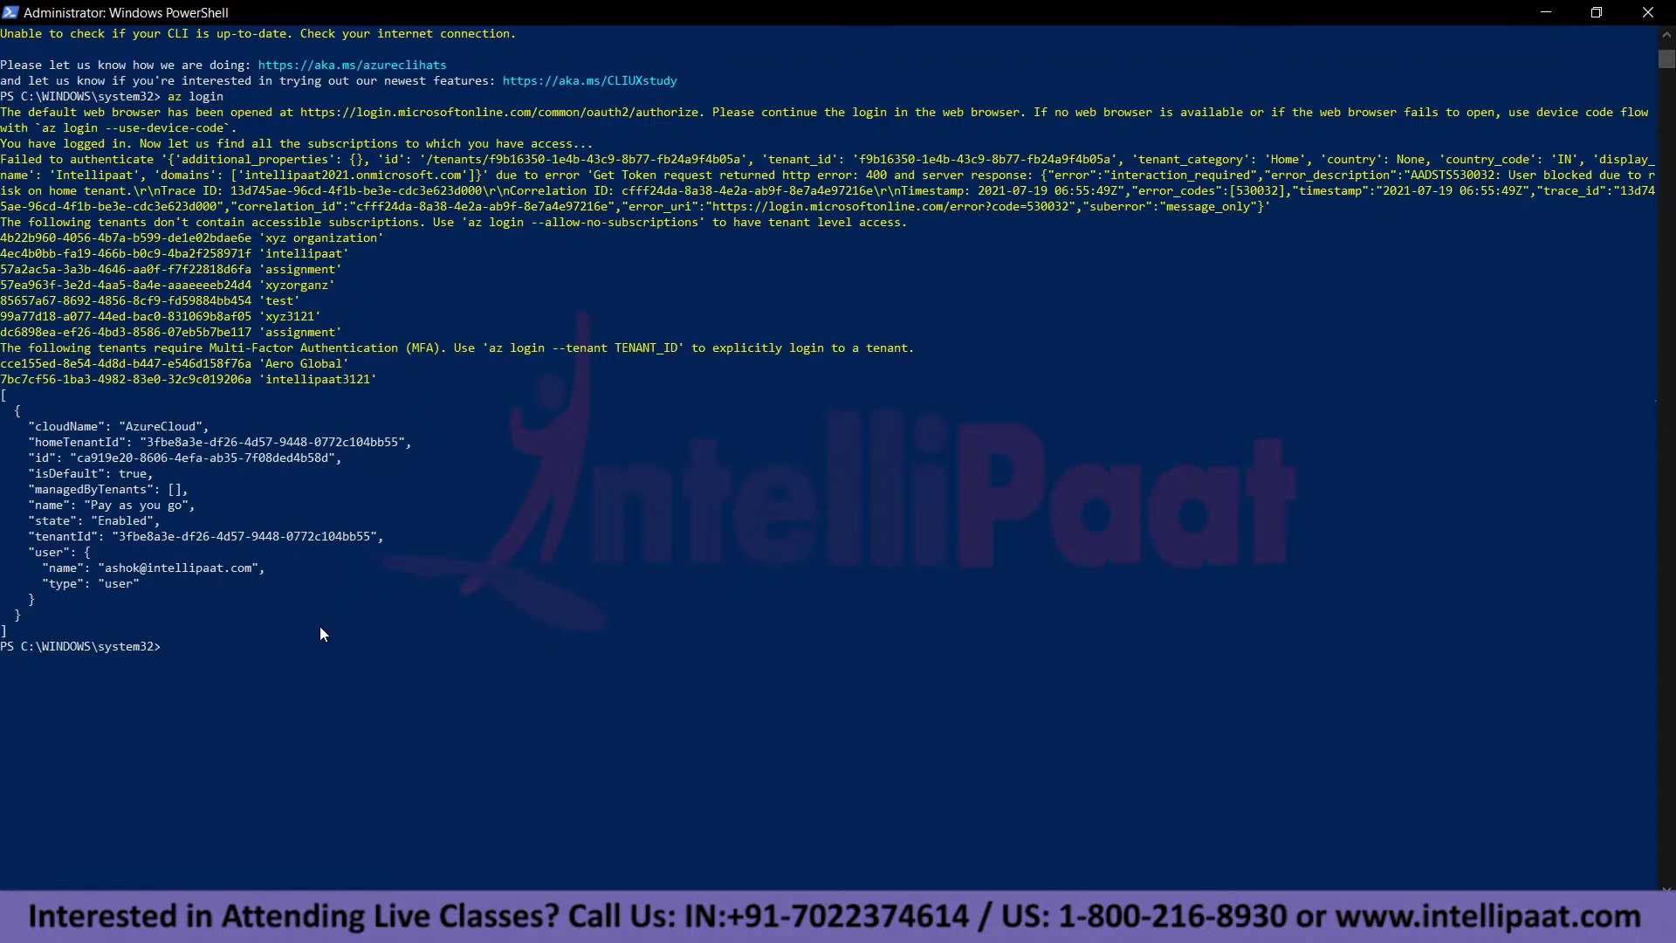
Switch to Notepad and review the prepared az group create and az keyvault create commands.
{"action": "key", "text": "alt+Tab"}
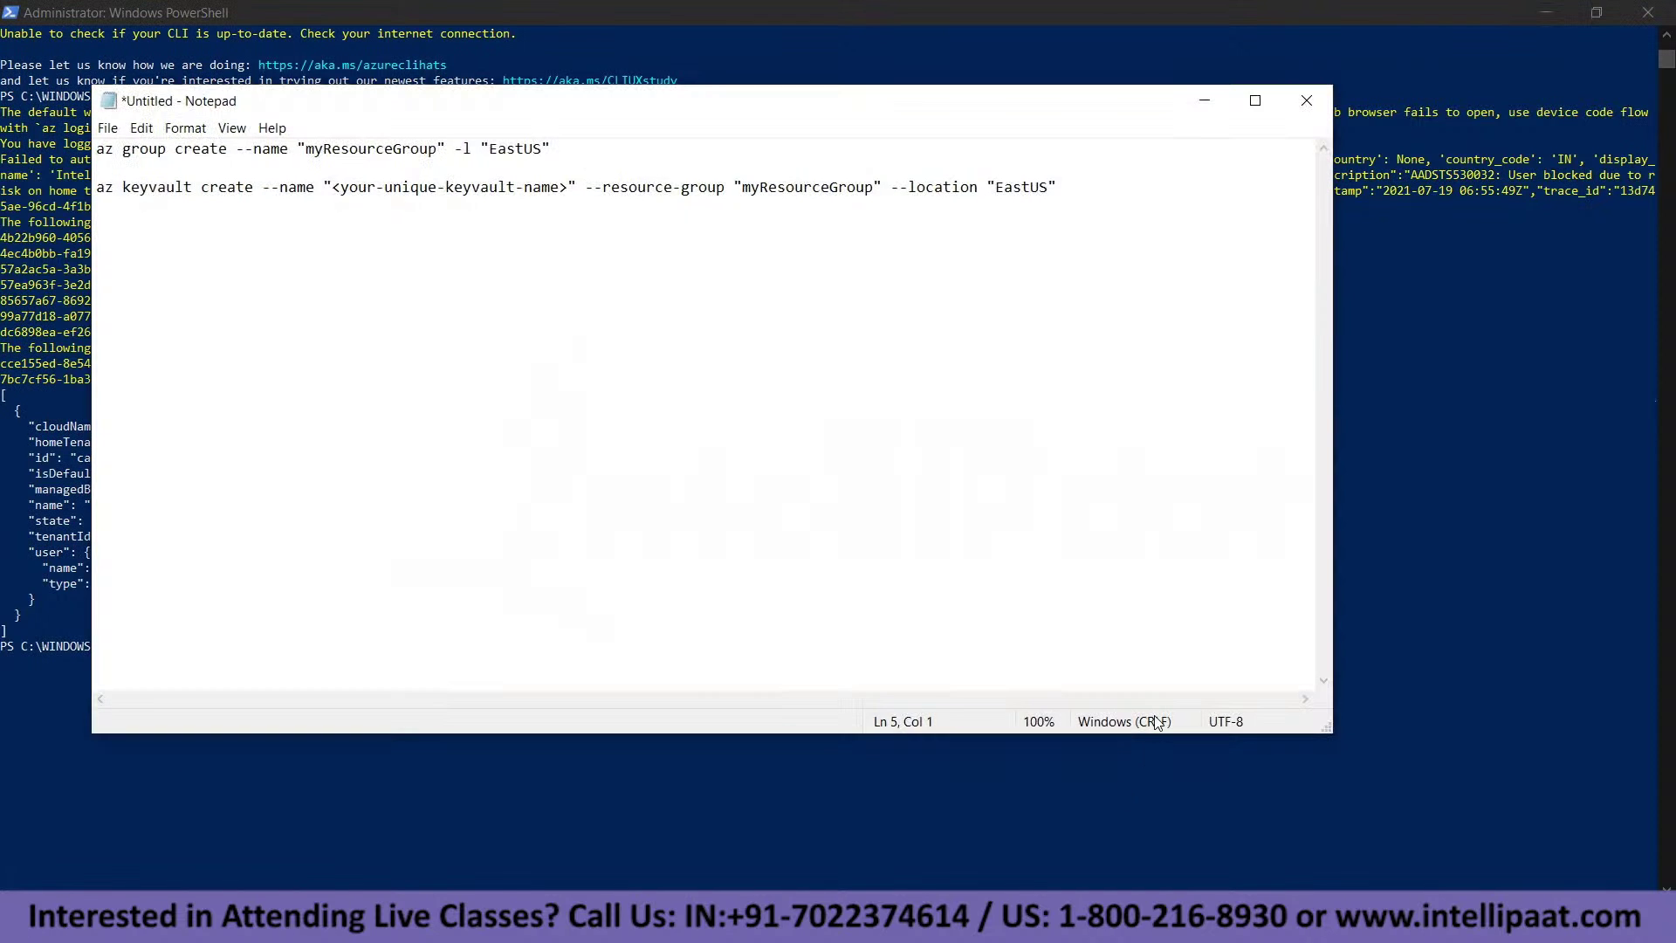
{"action": "left_click_drag", "start_coordinate": [582, 151], "coordinate": [95, 151]}
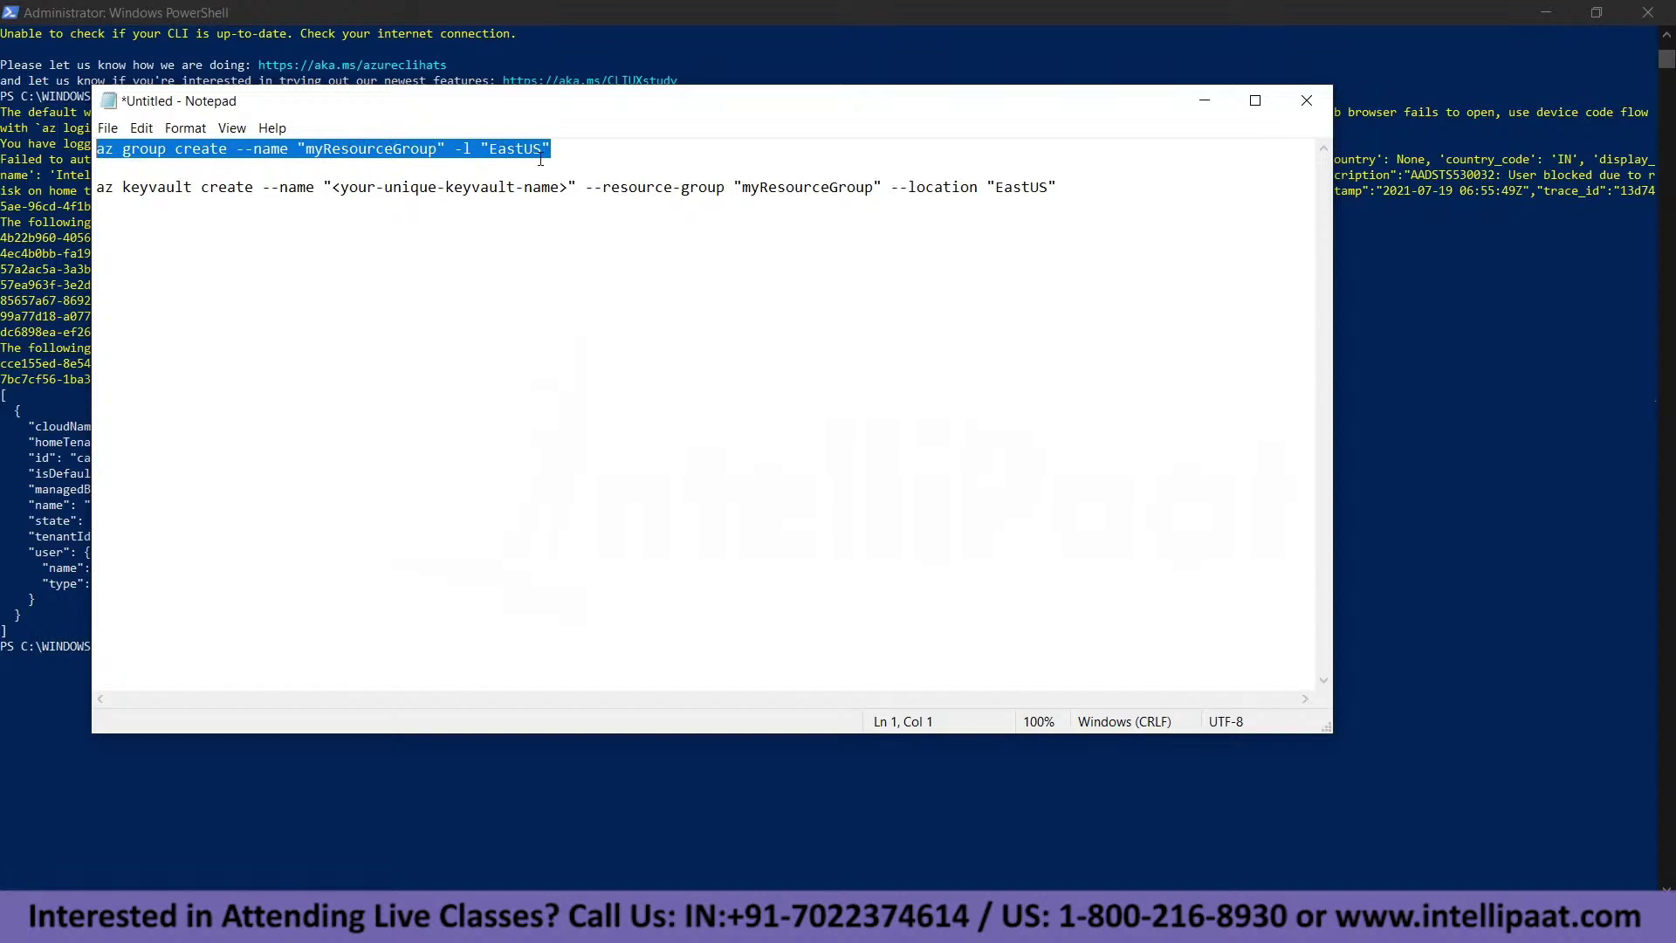
{"action": "left_click", "coordinate": [586, 157]}
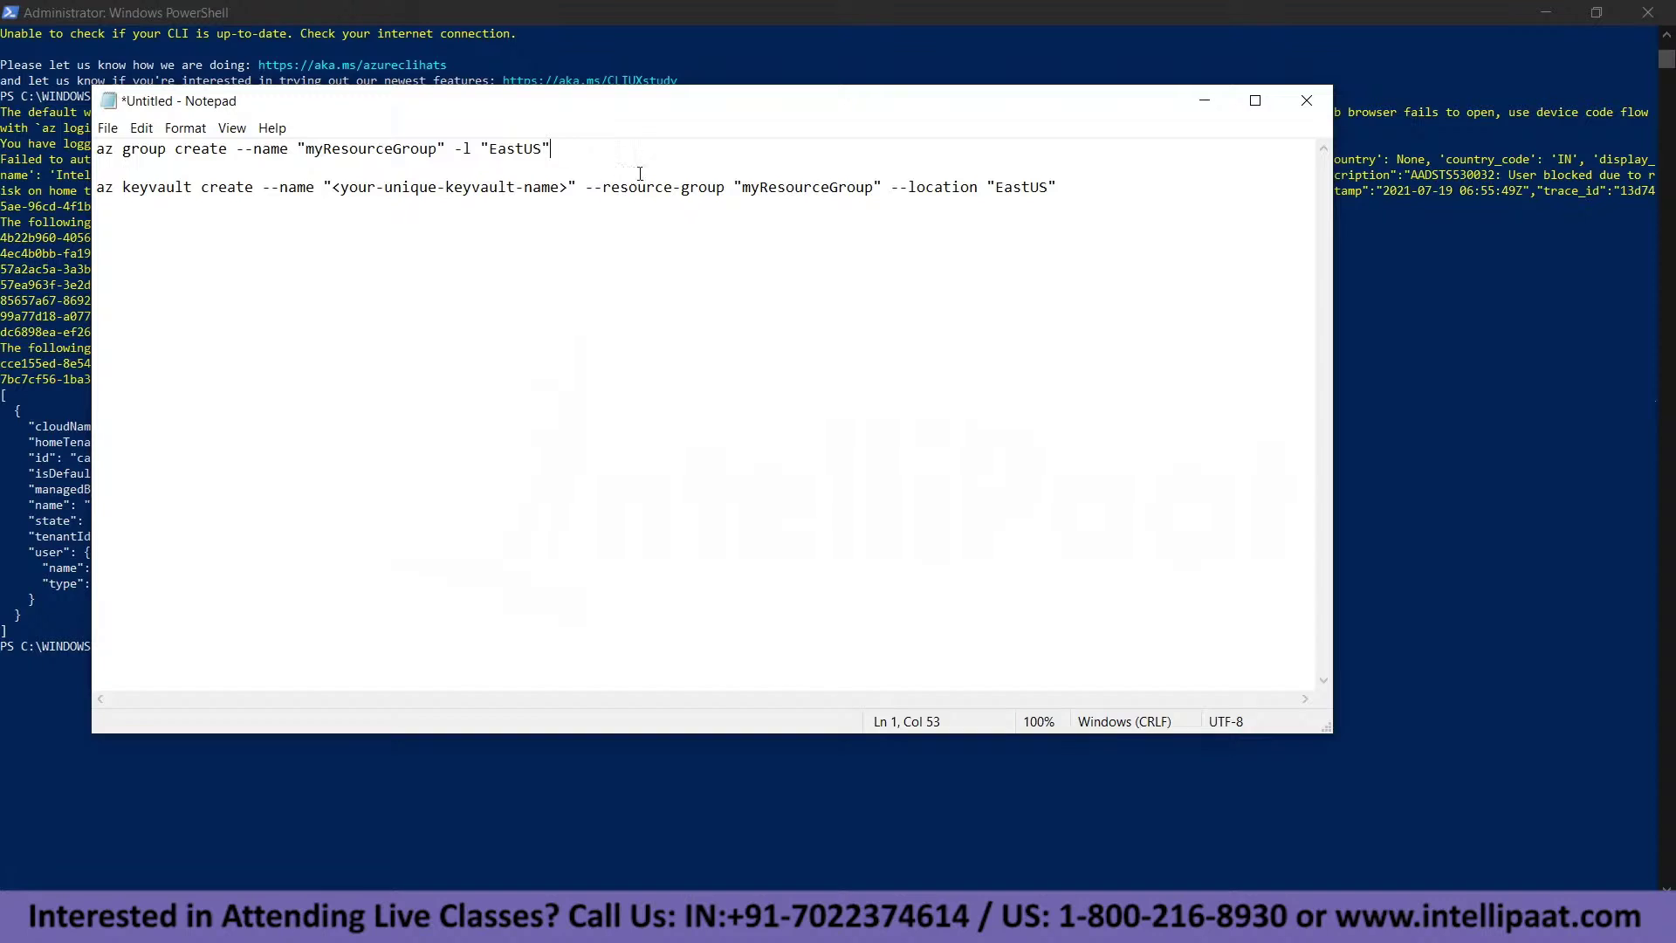
{"action": "left_click_drag", "start_coordinate": [99, 187], "coordinate": [1054, 190]}
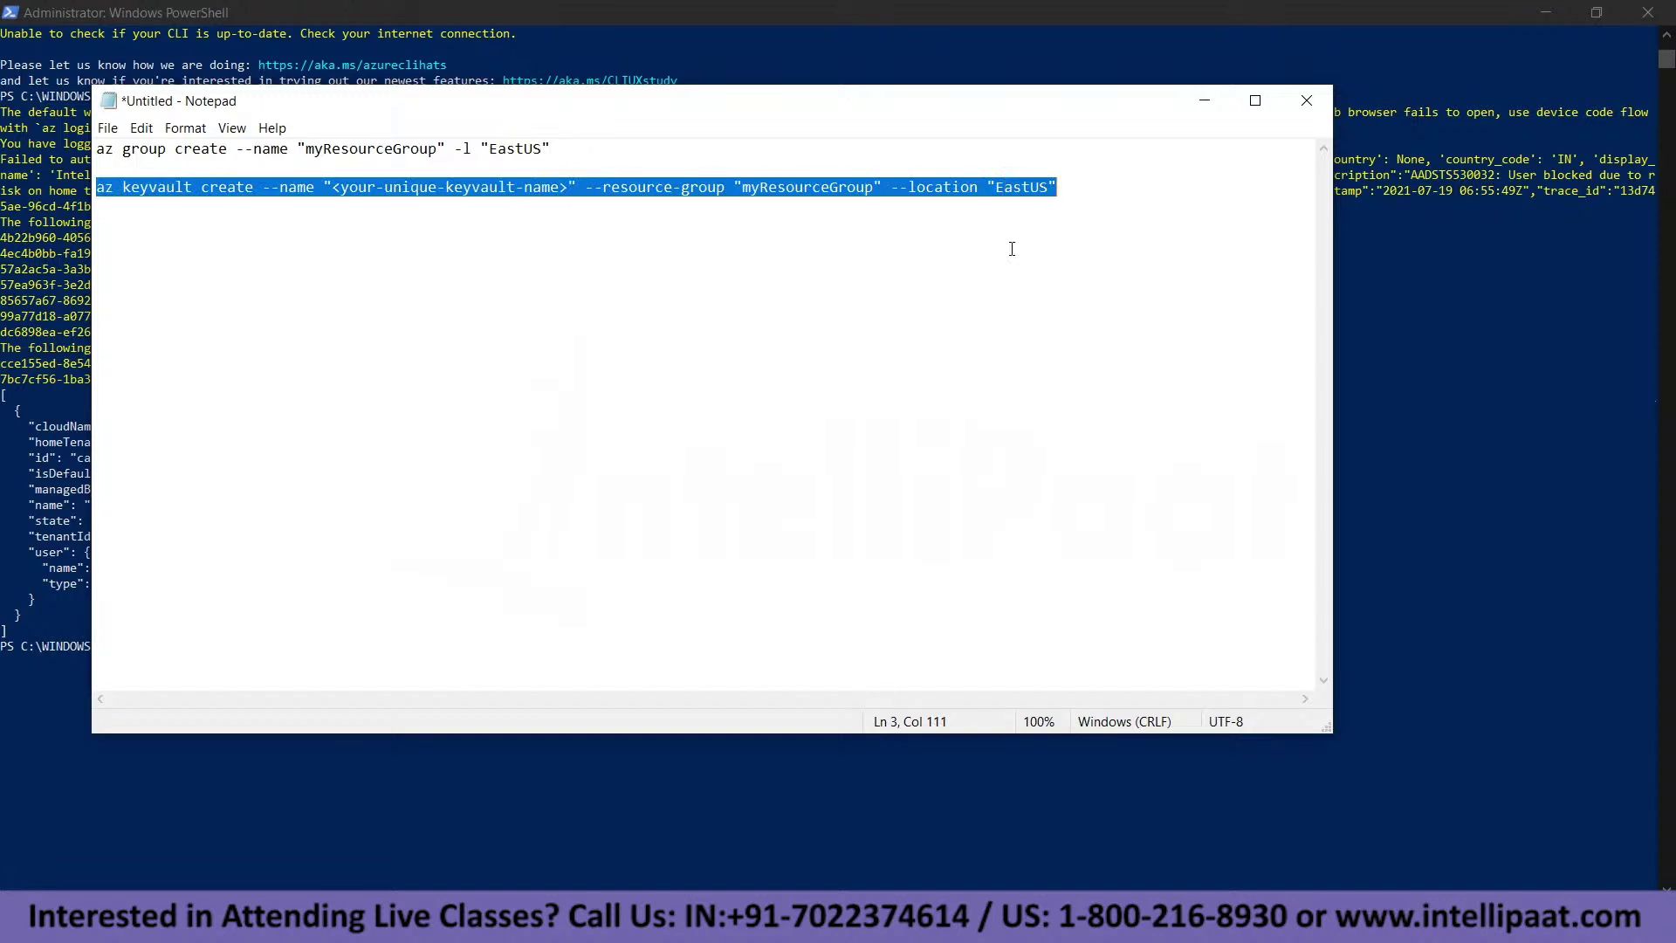
{"action": "left_click", "coordinate": [926, 303]}
{"action": "left_click_drag", "start_coordinate": [549, 150], "coordinate": [100, 153]}
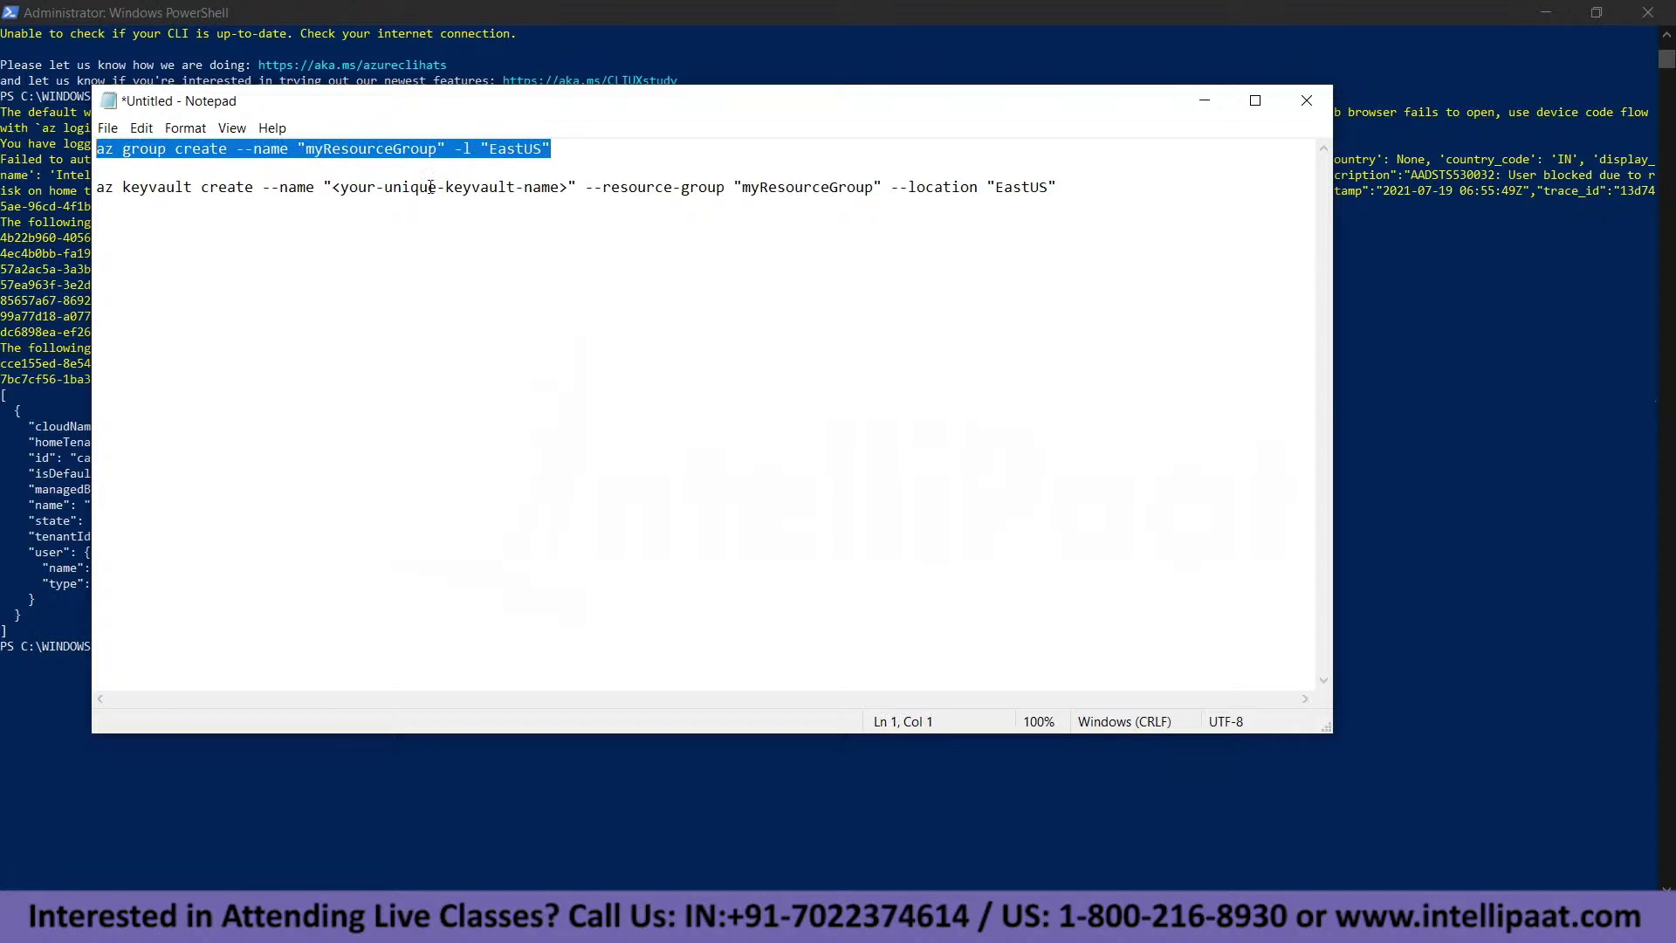
{"action": "left_click", "coordinate": [385, 219]}
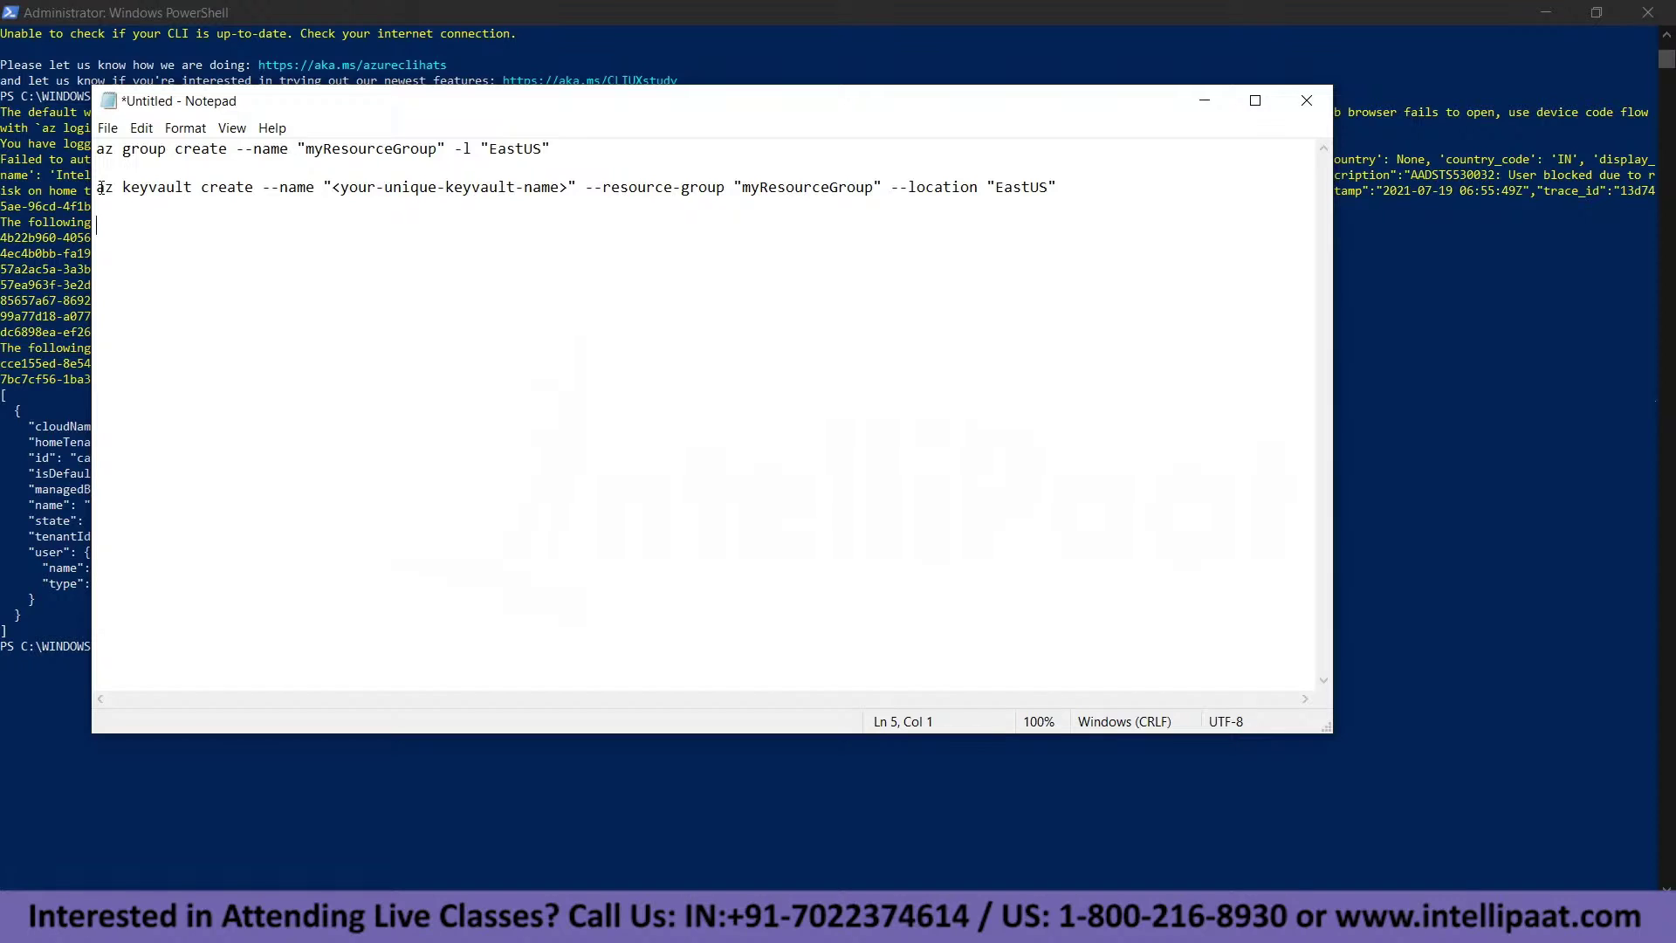
{"action": "left_click_drag", "start_coordinate": [100, 187], "coordinate": [815, 232]}
{"action": "left_click", "coordinate": [780, 324]}
{"action": "left_click_drag", "start_coordinate": [99, 187], "coordinate": [260, 190]}
{"action": "left_click", "coordinate": [247, 258]}
Replace the vault name placeholder in the az keyvault create command with keyvaultdemo.
{"action": "left_click", "coordinate": [567, 185]}
{"action": "key", "text": "BackSpace"}
{"action": "key", "text": "BackSpace"}
{"action": "key", "text": "BackSpace"}
{"action": "key", "text": "BackSpace"}
{"action": "key", "text": "BackSpace"}
{"action": "key", "text": "BackSpace"}
{"action": "key", "text": "BackSpace"}
{"action": "key", "text": "BackSpace"}
{"action": "key", "text": "BackSpace"}
{"action": "key", "text": "BackSpace"}
{"action": "key", "text": "BackSpace"}
{"action": "key", "text": "BackSpace"}
{"action": "key", "text": "BackSpace"}
{"action": "key", "text": "BackSpace"}
{"action": "key", "text": "BackSpace"}
{"action": "key", "text": "BackSpace"}
{"action": "key", "text": "BackSpace"}
{"action": "key", "text": "BackSpace"}
{"action": "key", "text": "BackSpace"}
{"action": "key", "text": "BackSpace"}
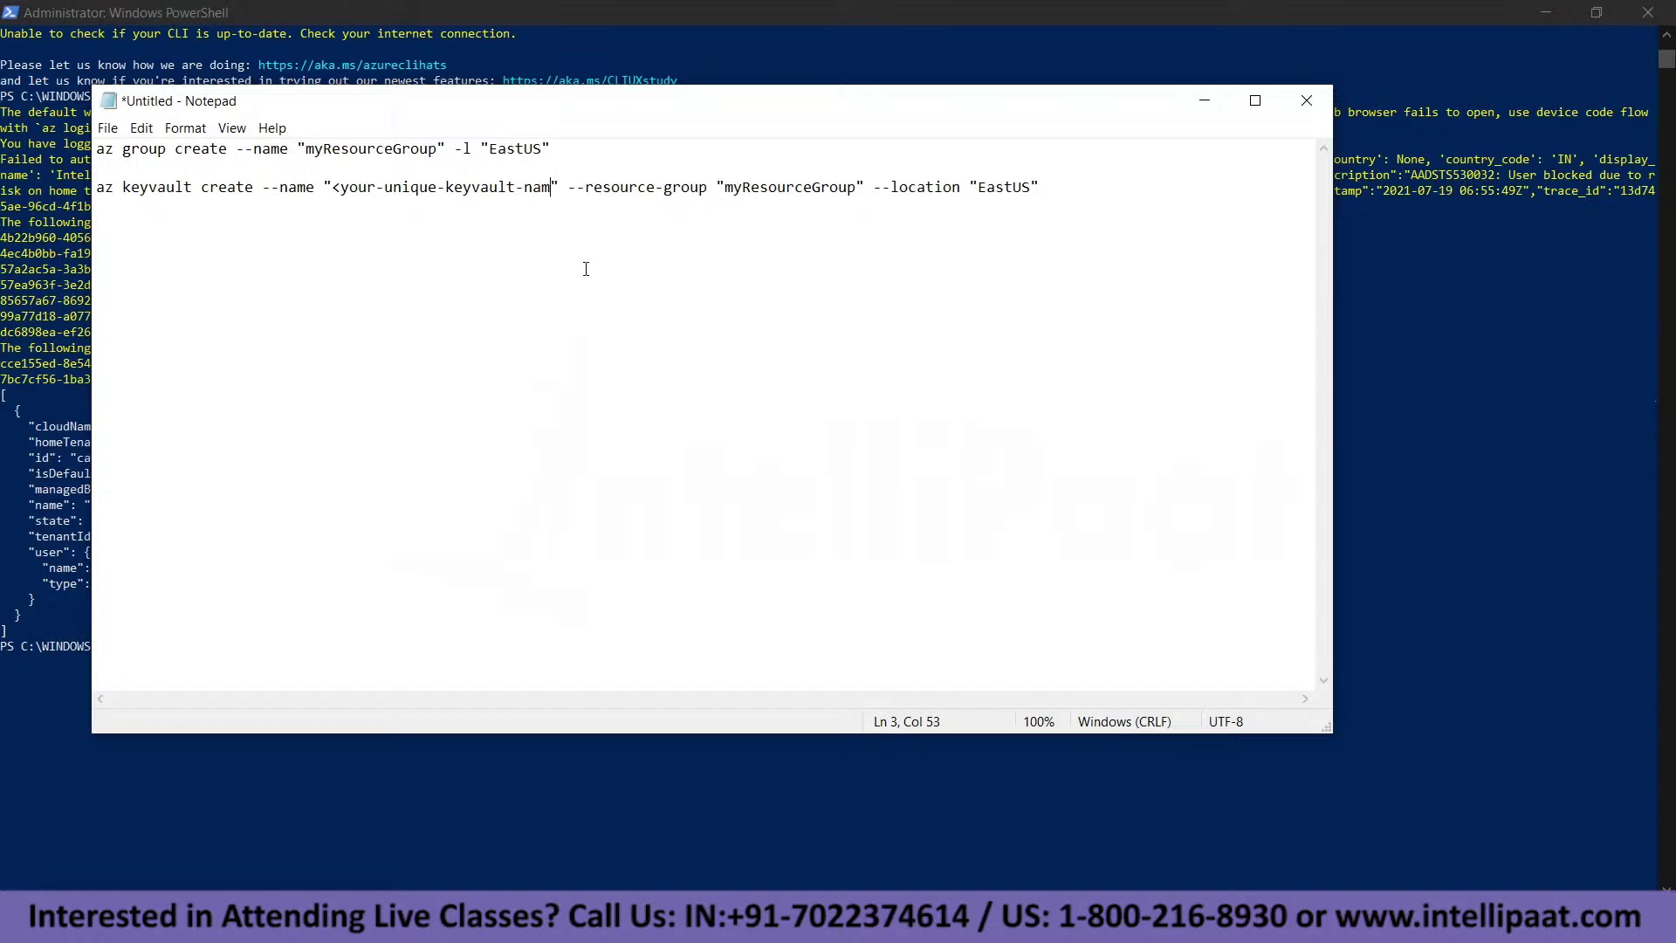
{"action": "key", "text": "BackSpace"}
{"action": "key", "text": "BackSpace"}
{"action": "key", "text": "BackSpace"}
{"action": "key", "text": "BackSpace"}
{"action": "key", "text": "BackSpace"}
{"action": "key", "text": "BackSpace"}
{"action": "key", "text": "BackSpace"}
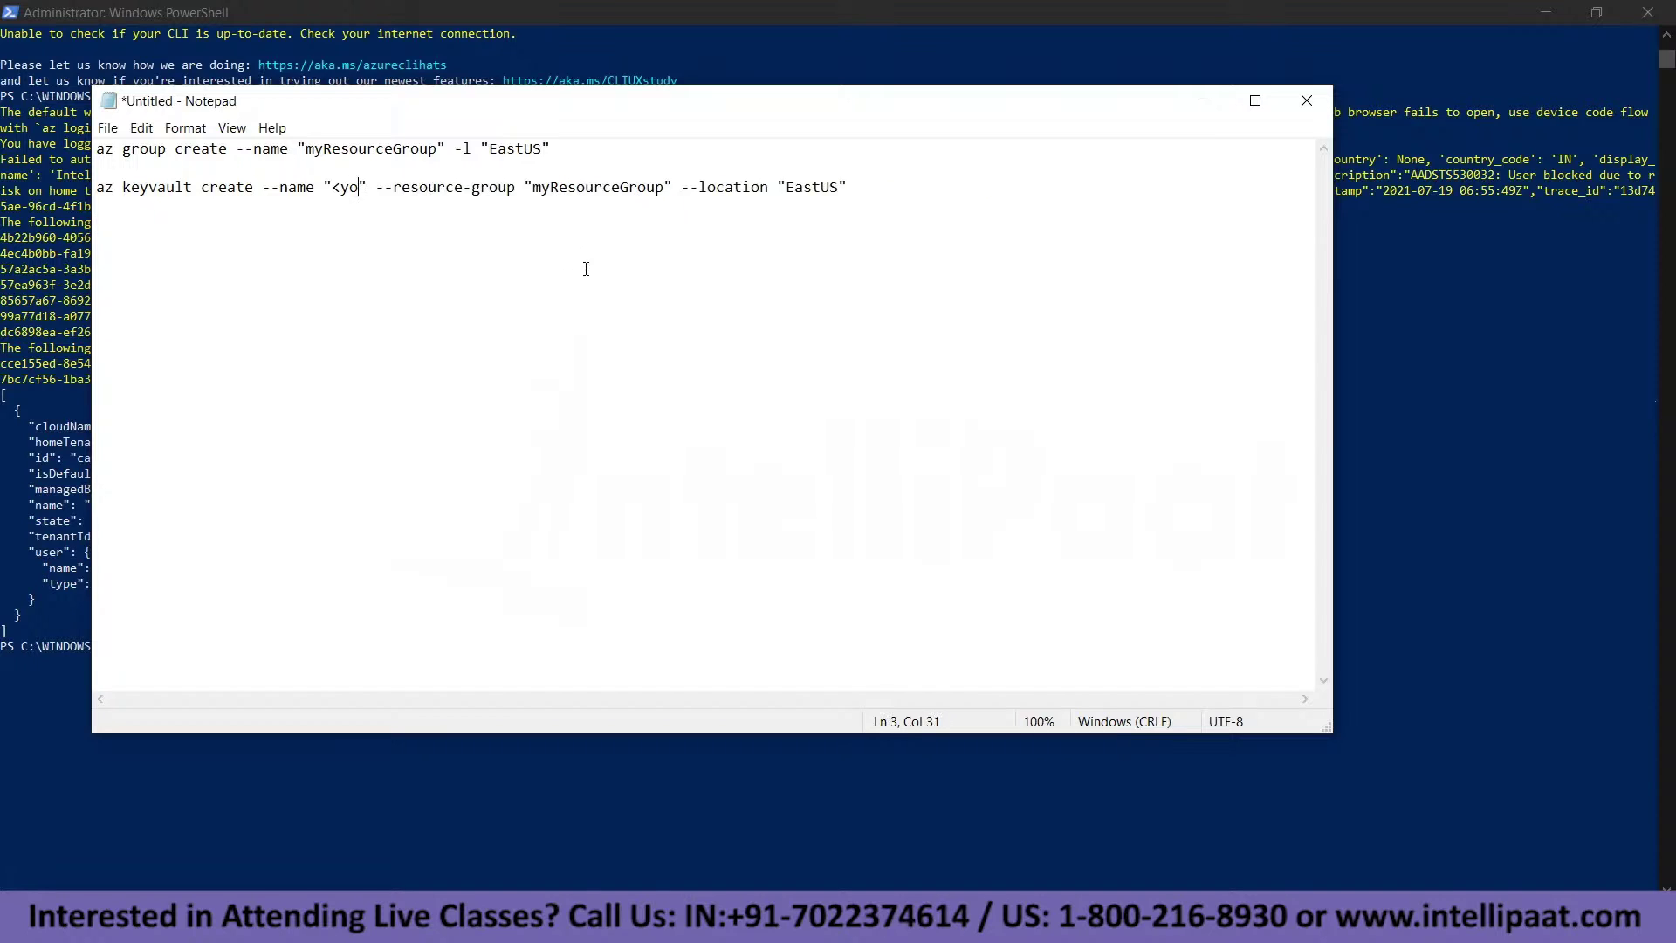
{"action": "type", "text": "keyv"}
{"action": "type", "text": "aultdem"}
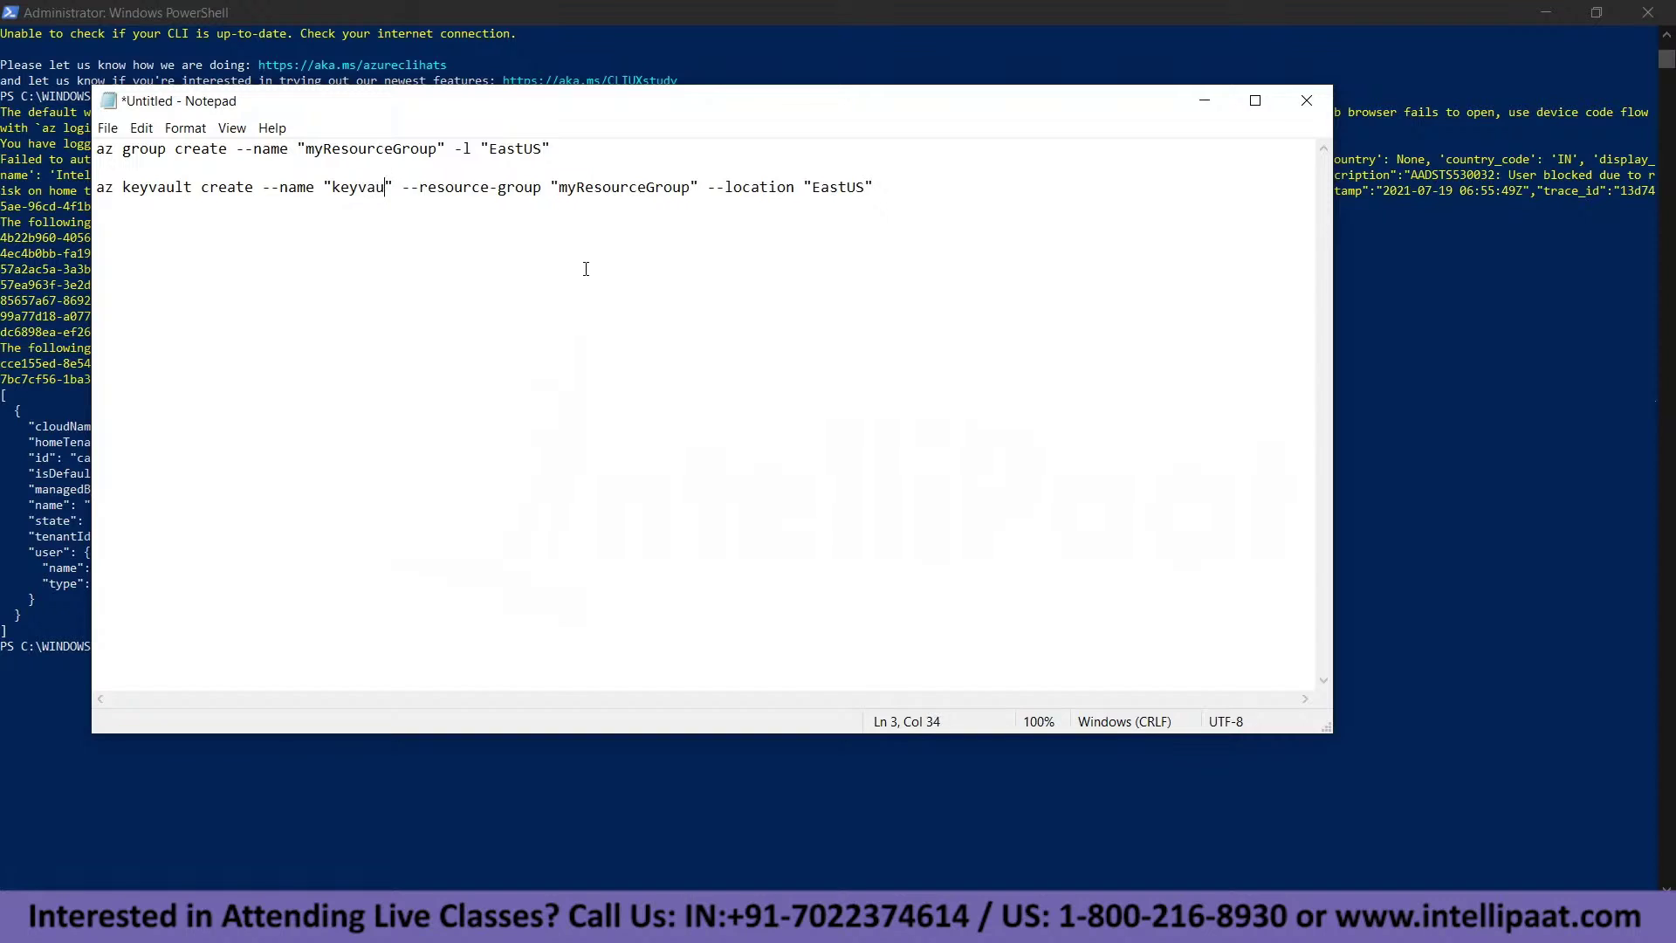
{"action": "type", "text": "o"}
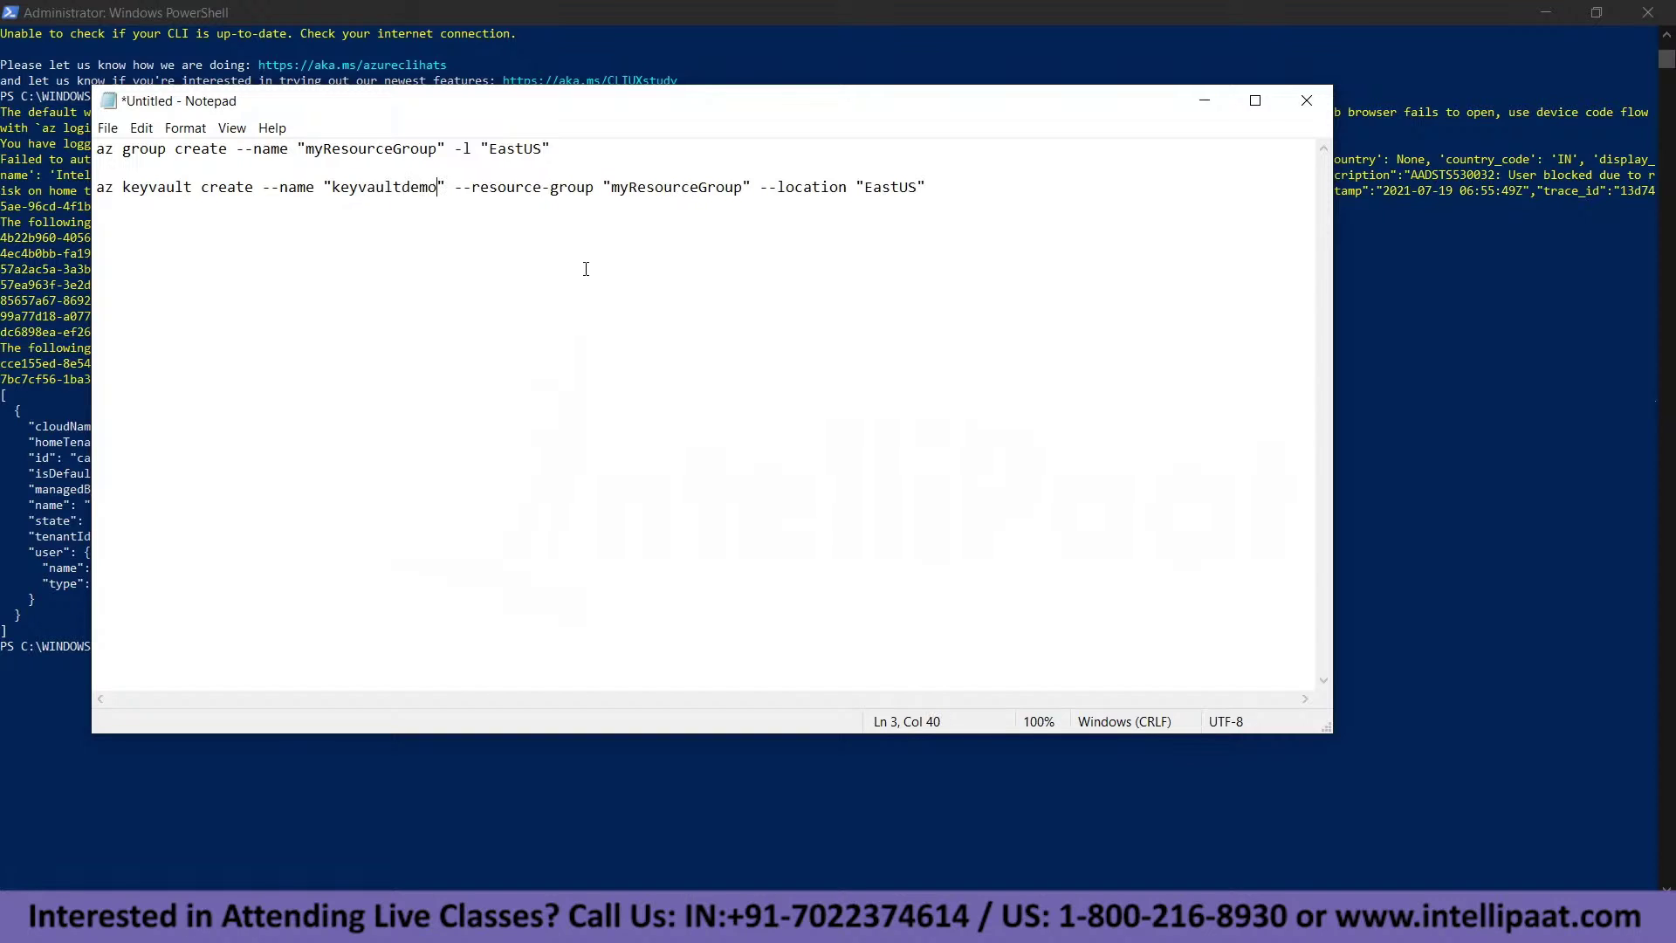
Change the resource group in the az keyvault create command to rahulrescgrp1.
{"action": "left_click", "coordinate": [743, 187]}
{"action": "key", "text": "BackSpace"}
{"action": "key", "text": "BackSpace"}
{"action": "key", "text": "BackSpace"}
{"action": "key", "text": "BackSpace"}
{"action": "key", "text": "BackSpace"}
{"action": "key", "text": "BackSpace"}
{"action": "key", "text": "BackSpace"}
{"action": "key", "text": "BackSpace"}
{"action": "key", "text": "BackSpace"}
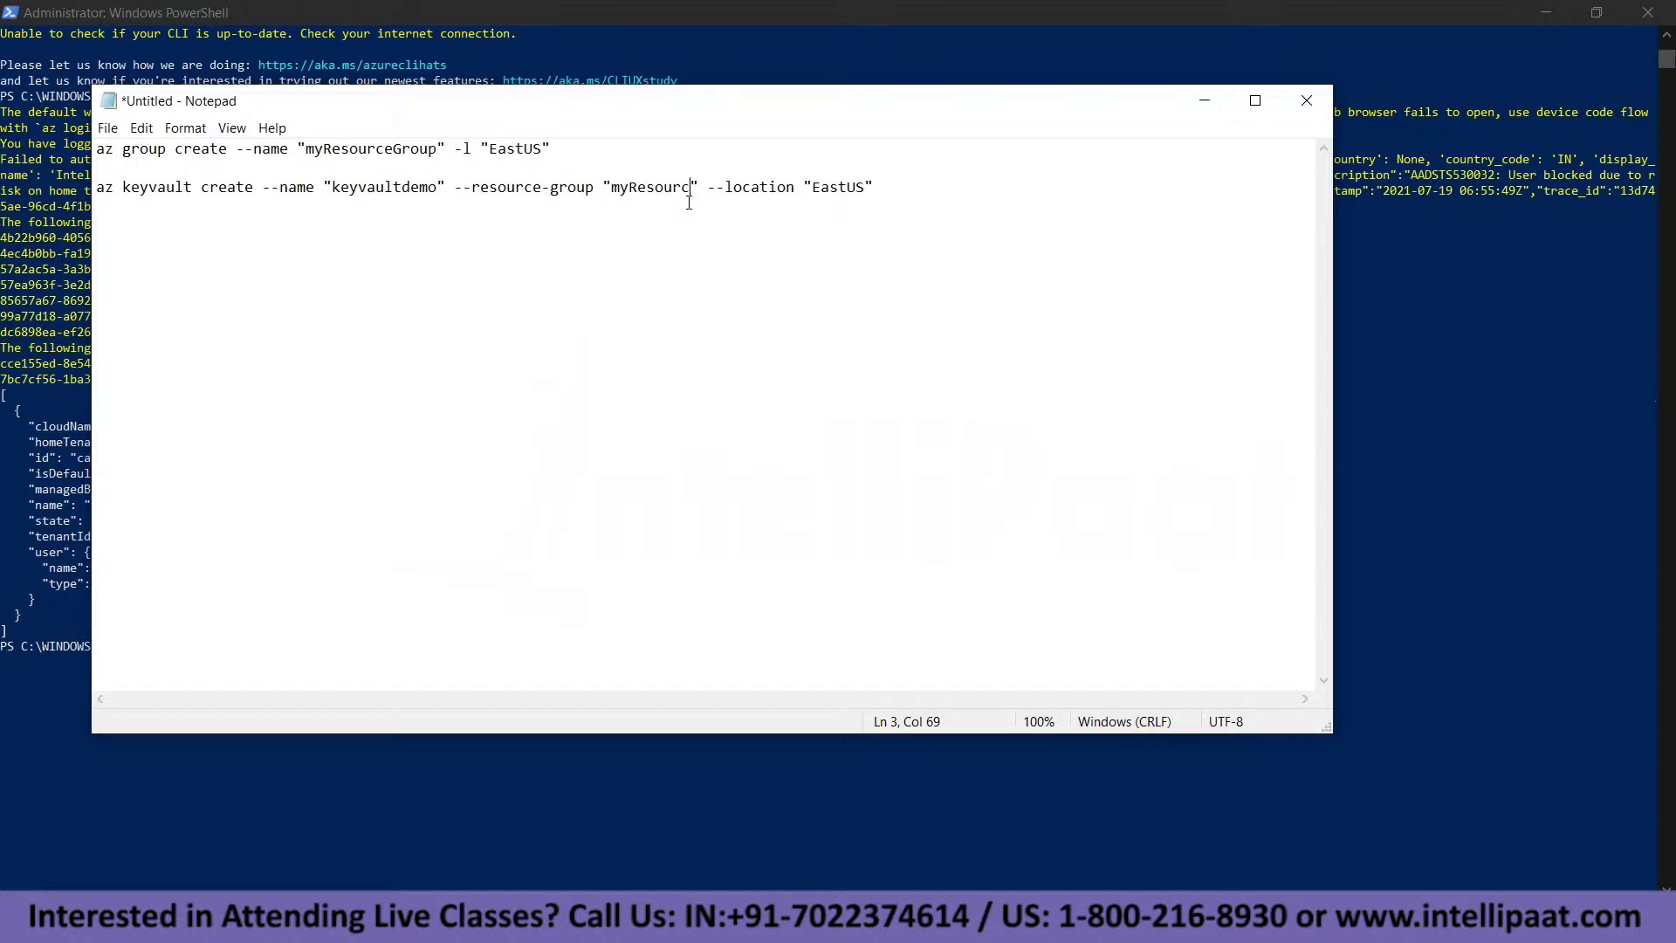
{"action": "key", "text": "BackSpace"}
{"action": "key", "text": "BackSpace"}
{"action": "key", "text": "BackSpace"}
{"action": "key", "text": "BackSpace"}
{"action": "key", "text": "BackSpace"}
{"action": "key", "text": "BackSpace"}
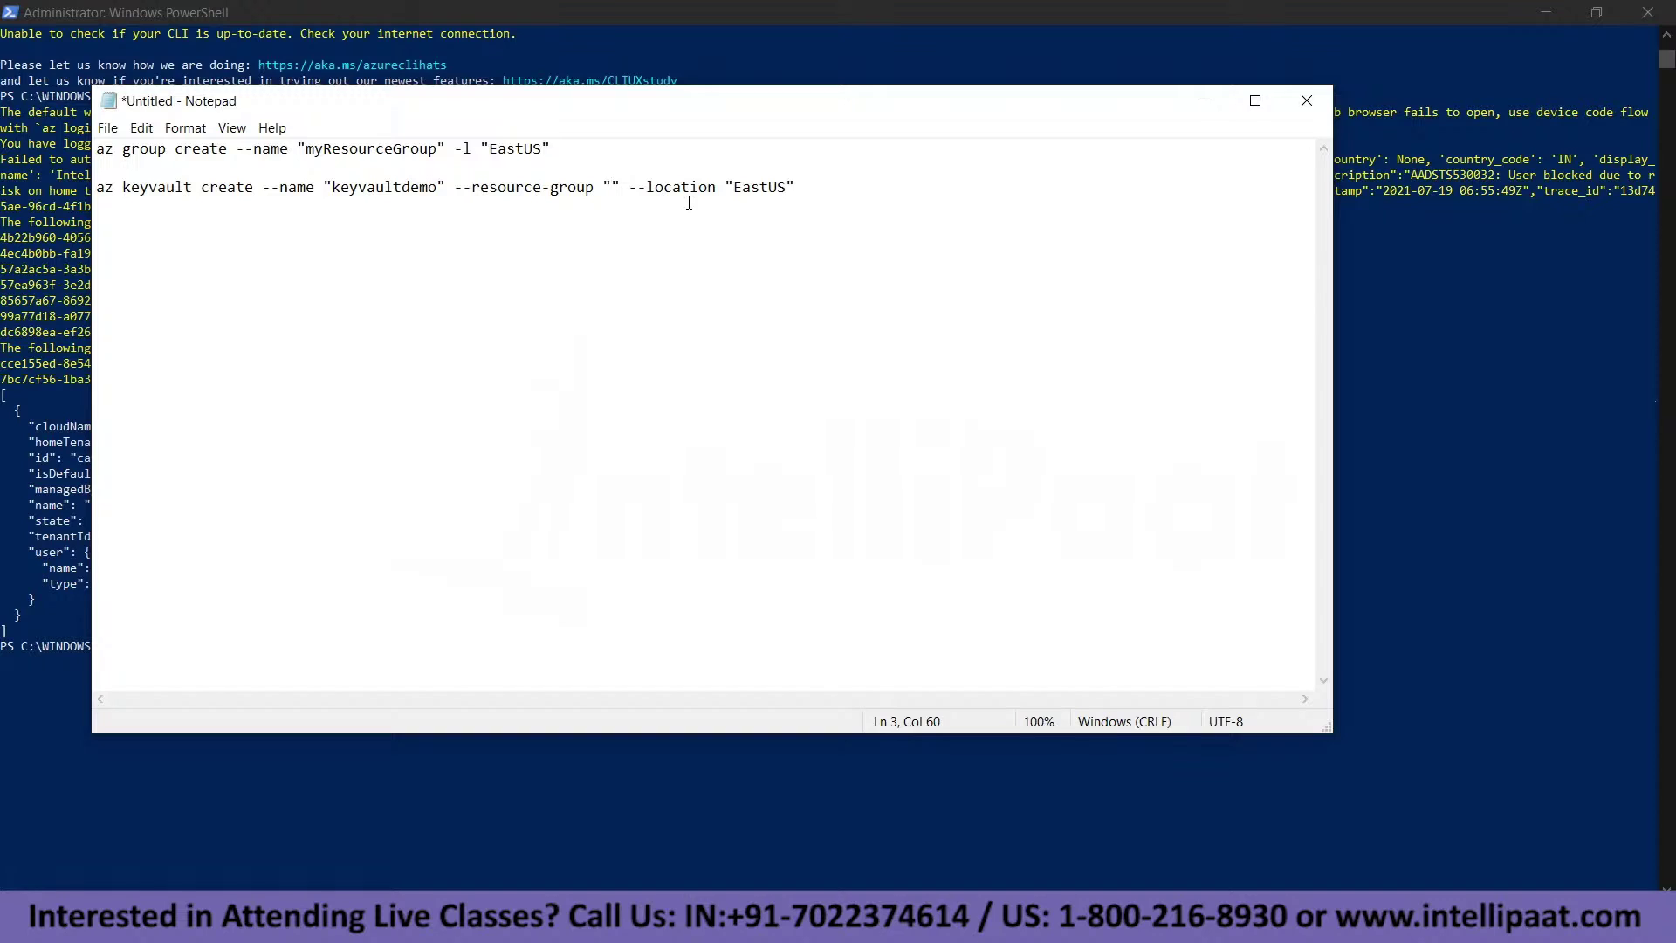
{"action": "type", "text": "rahulr"}
{"action": "type", "text": "escgr"}
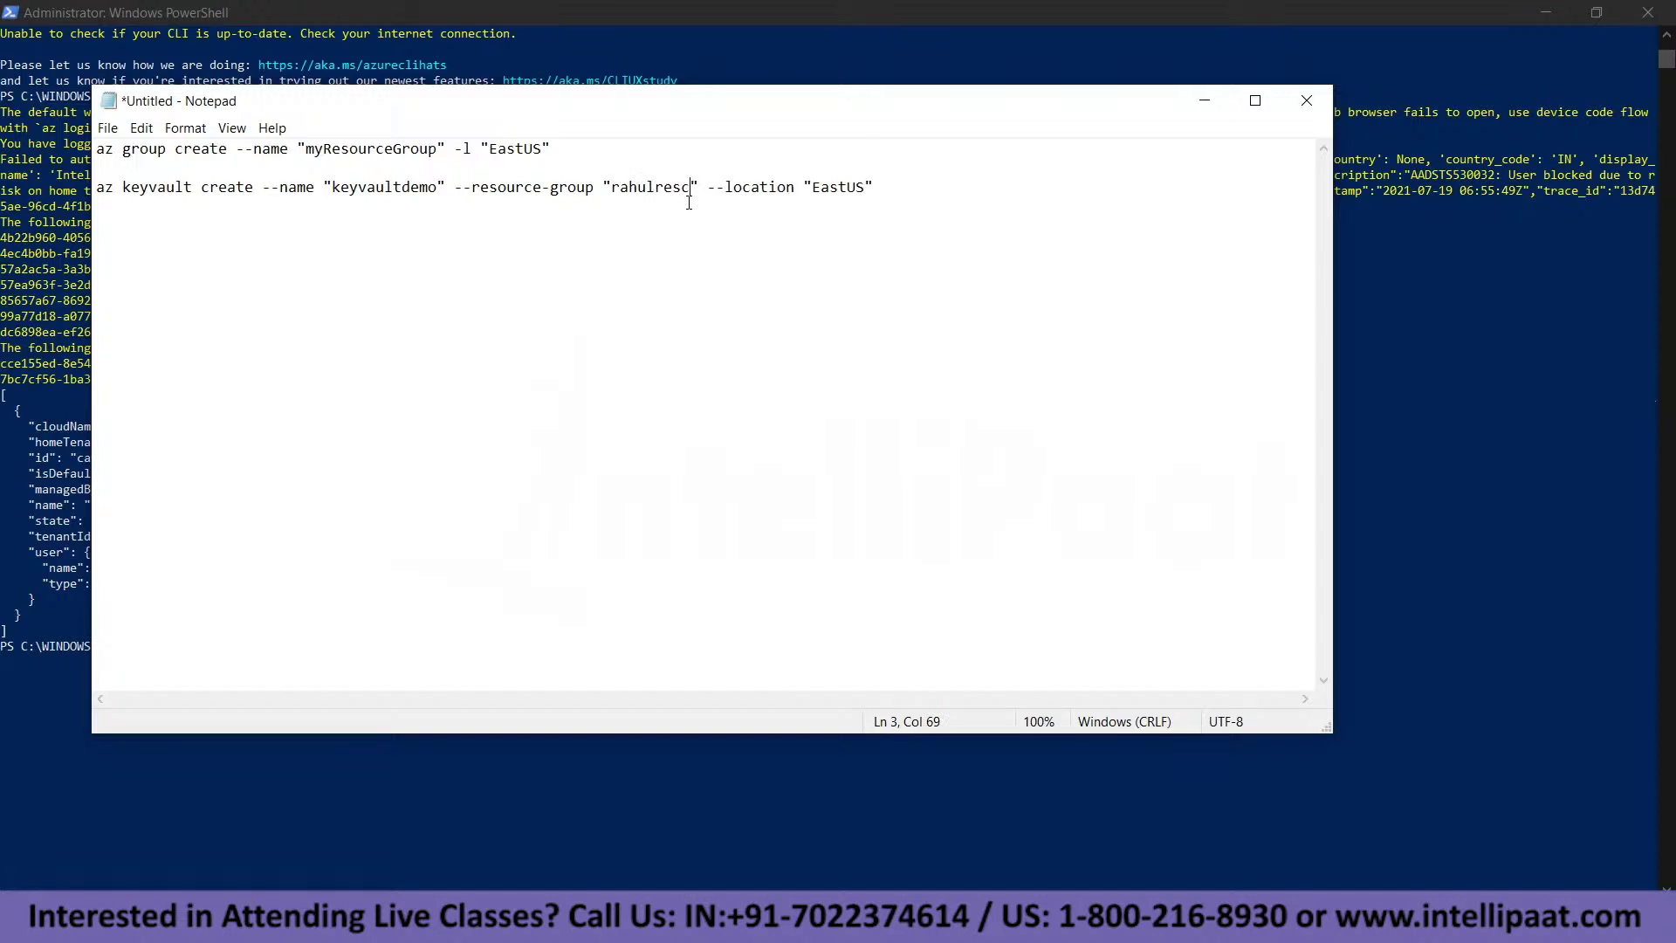
{"action": "type", "text": "p1"}
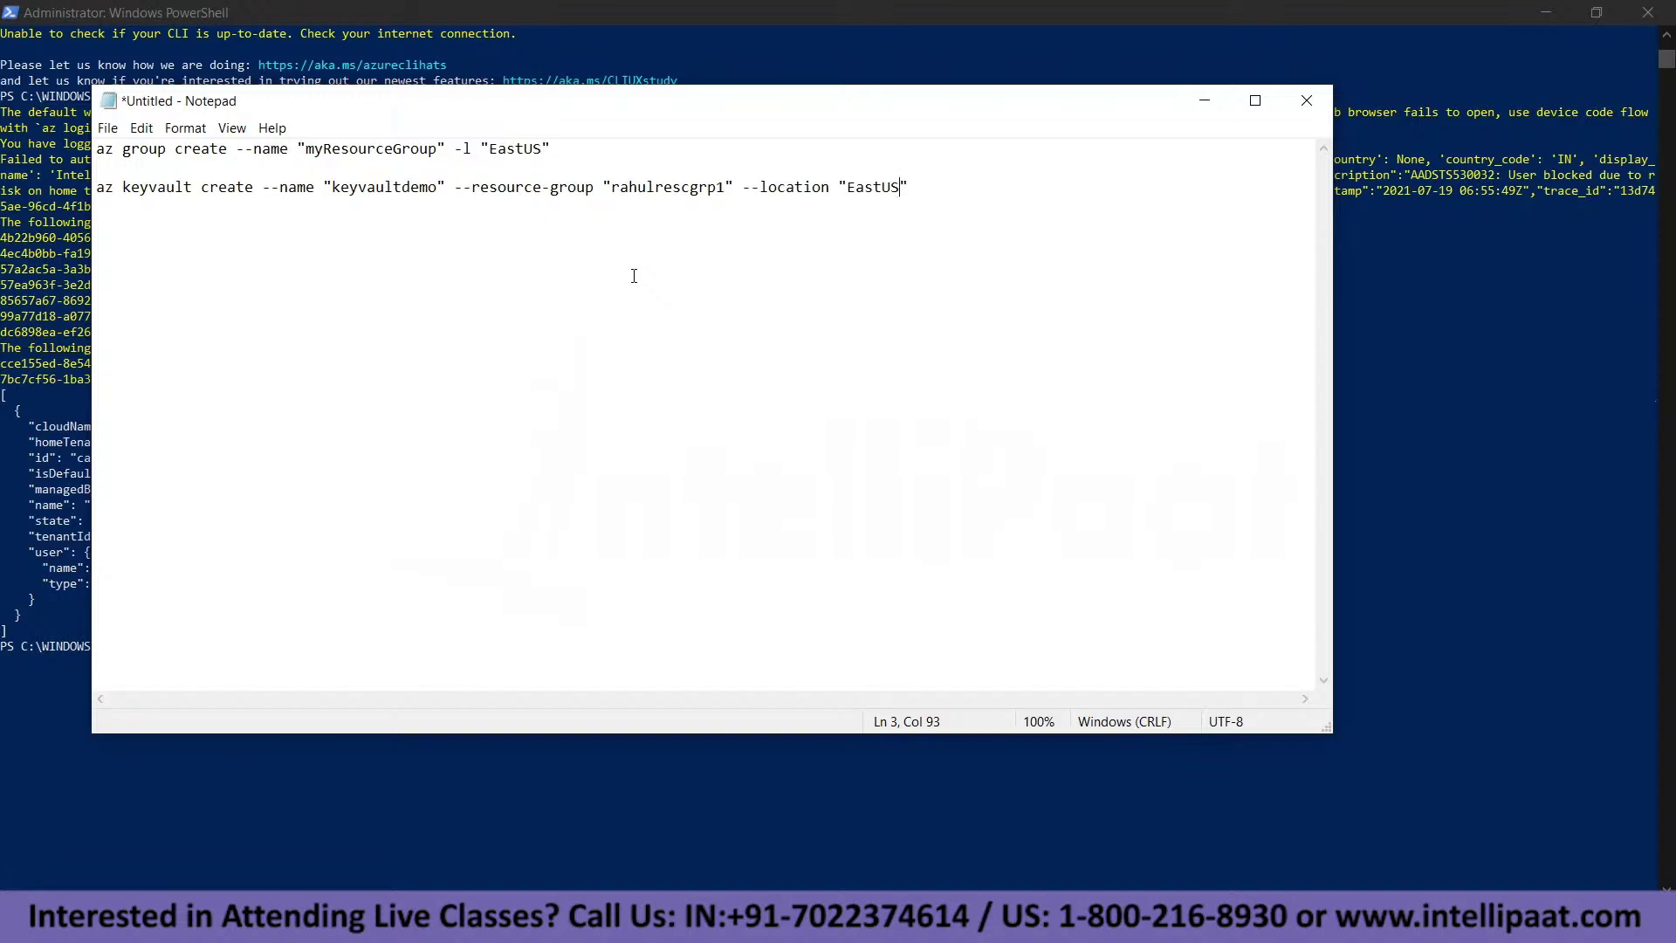
Change the location in the az keyvault create command to CentralUS.
{"action": "key", "text": "Left"}
{"action": "key", "text": "Left"}
{"action": "key", "text": "Right"}
{"action": "key", "text": "BackSpace"}
{"action": "key", "text": "BackSpace"}
{"action": "key", "text": "BackSpace"}
{"action": "key", "text": "BackSpace"}
{"action": "type", "text": "Central"}
Copy the completed az keyvault create command from Notepad into PowerShell and try to create the keyvaultdemo vault.
{"action": "left_click_drag", "start_coordinate": [998, 188], "coordinate": [96, 188]}
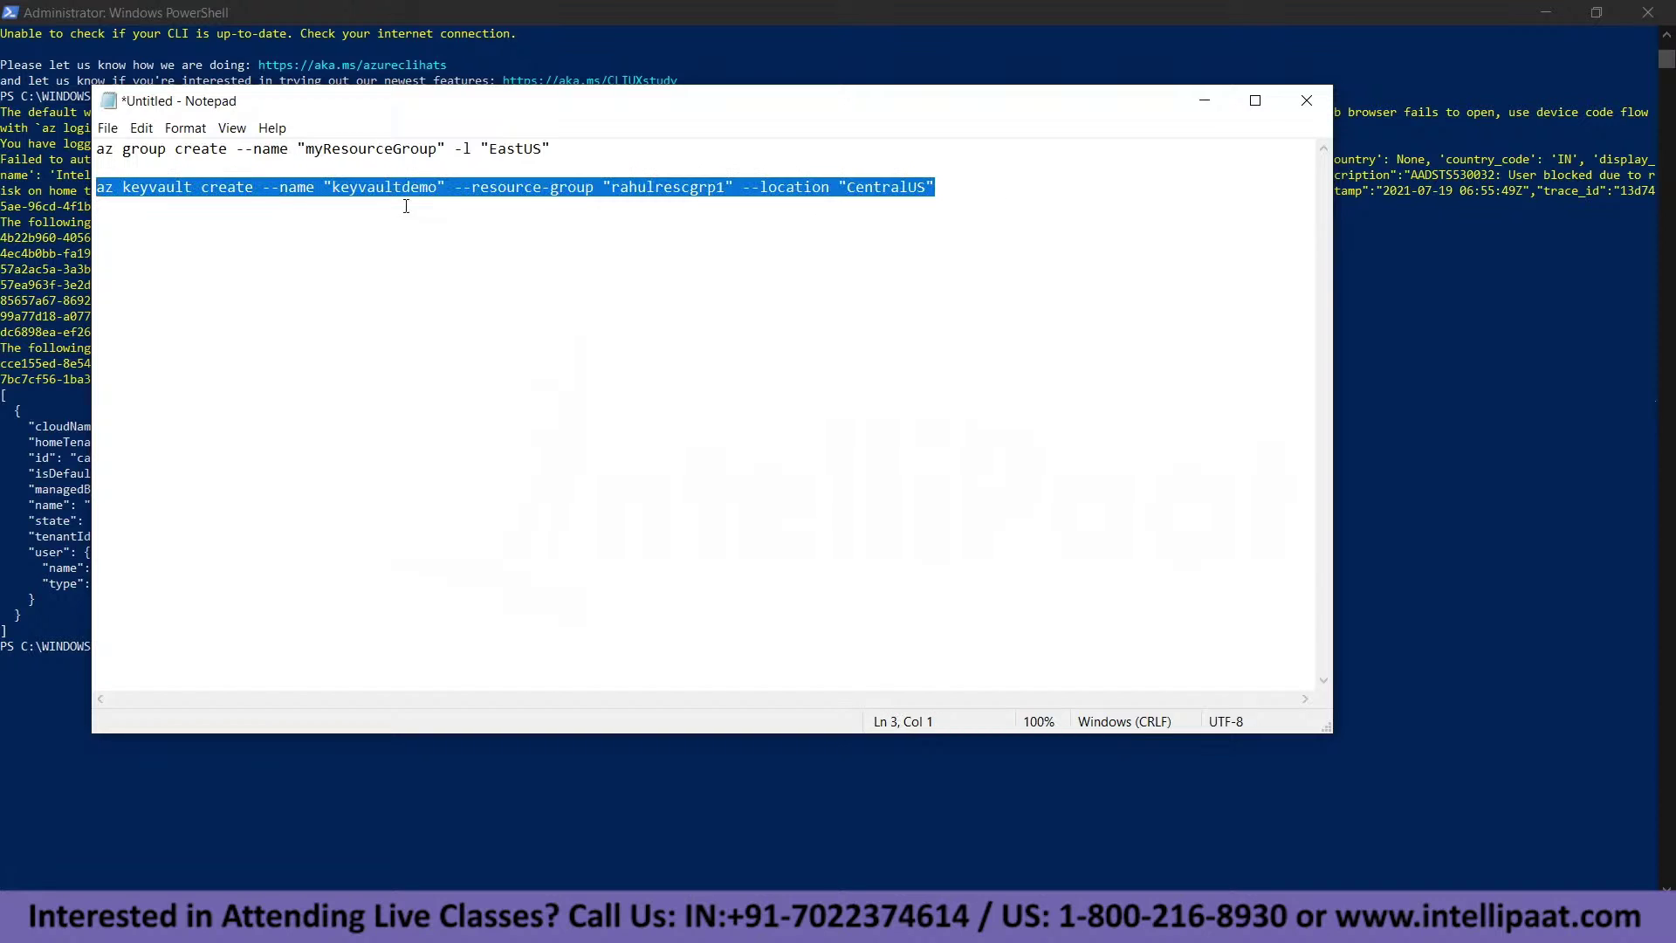
{"action": "right_click", "coordinate": [609, 186]}
{"action": "left_click", "coordinate": [650, 252]}
{"action": "key", "text": "super+Down"}
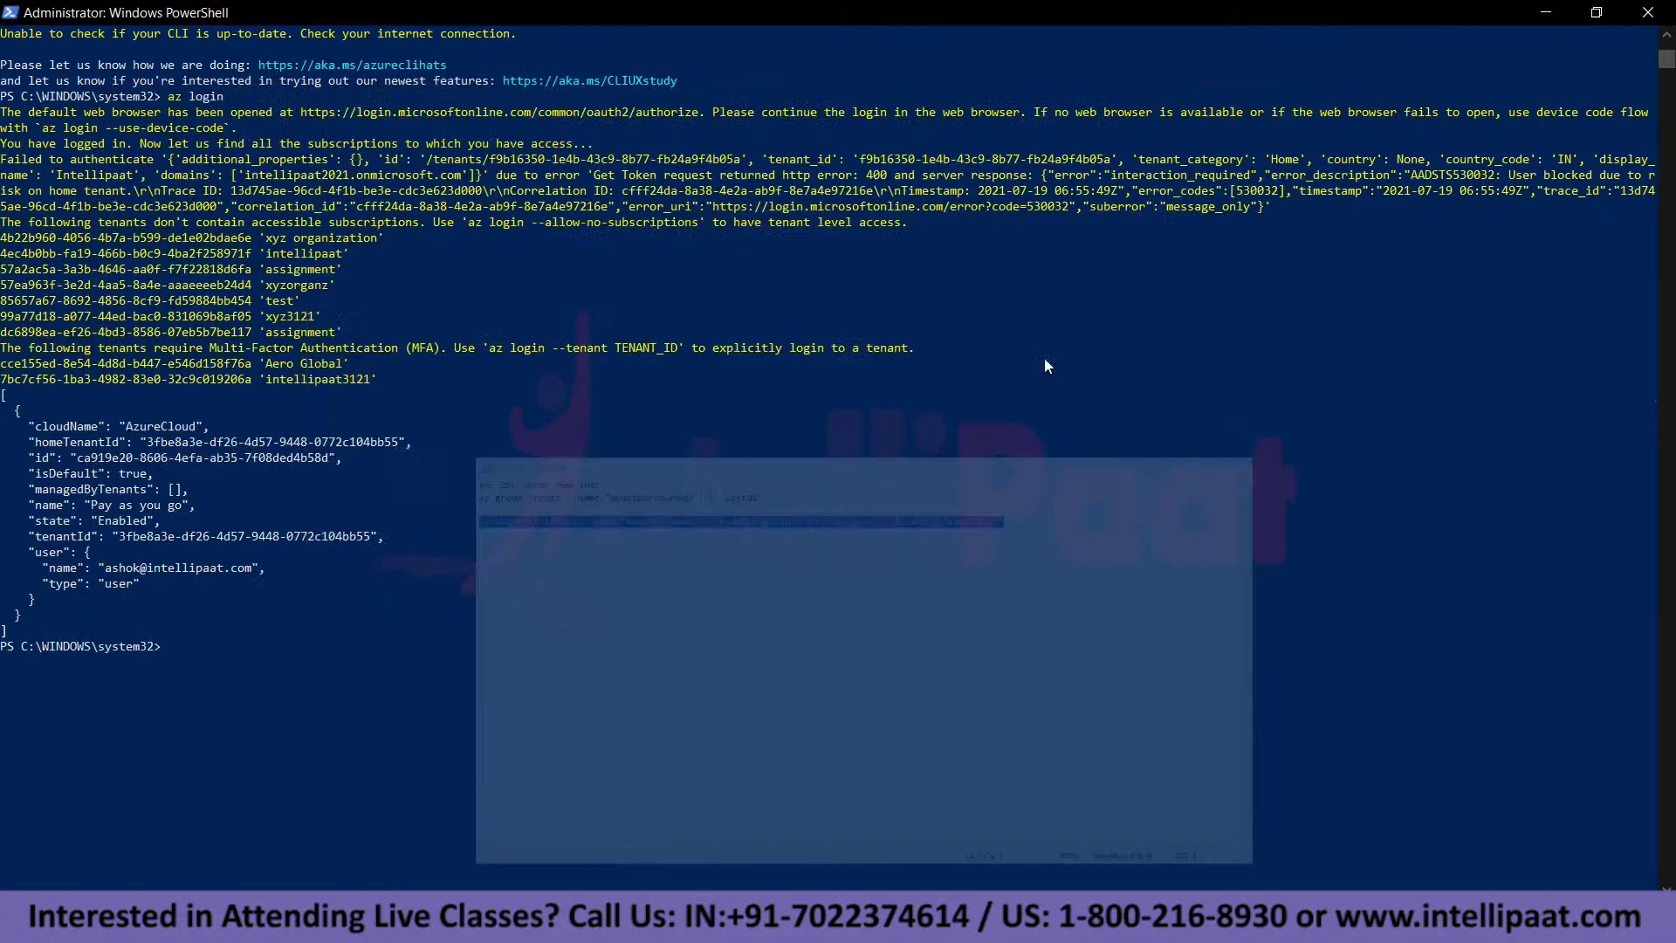
{"action": "right_click", "coordinate": [174, 648]}
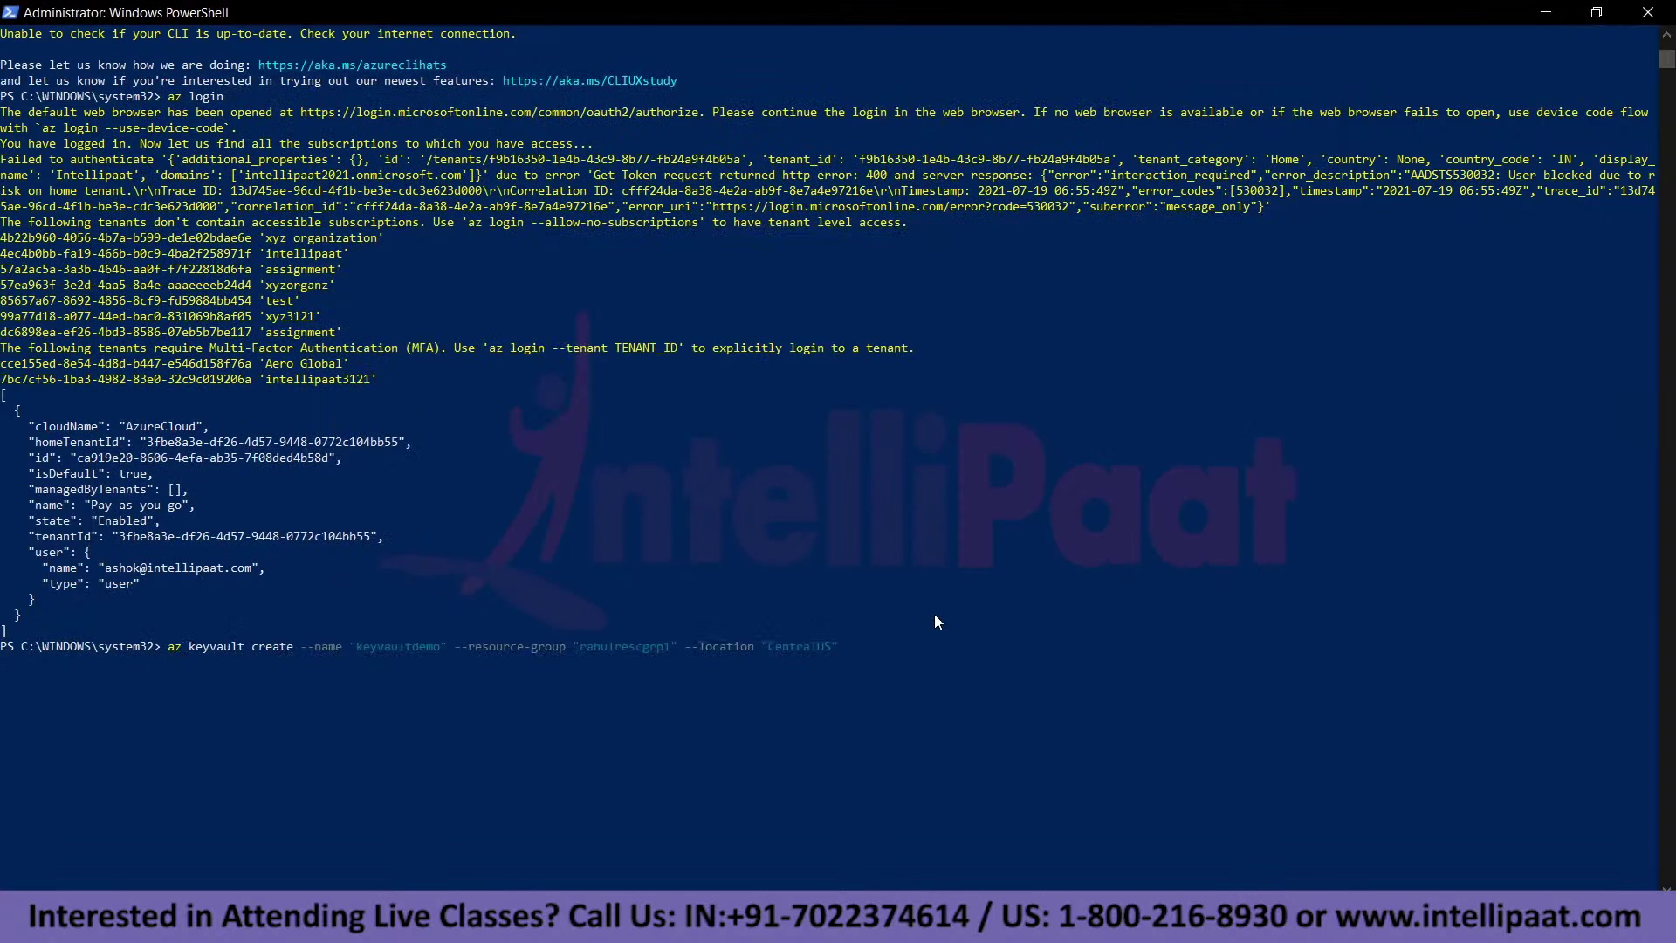
{"action": "scroll", "coordinate": [925, 404], "scroll_direction": "down", "scroll_amount": 5}
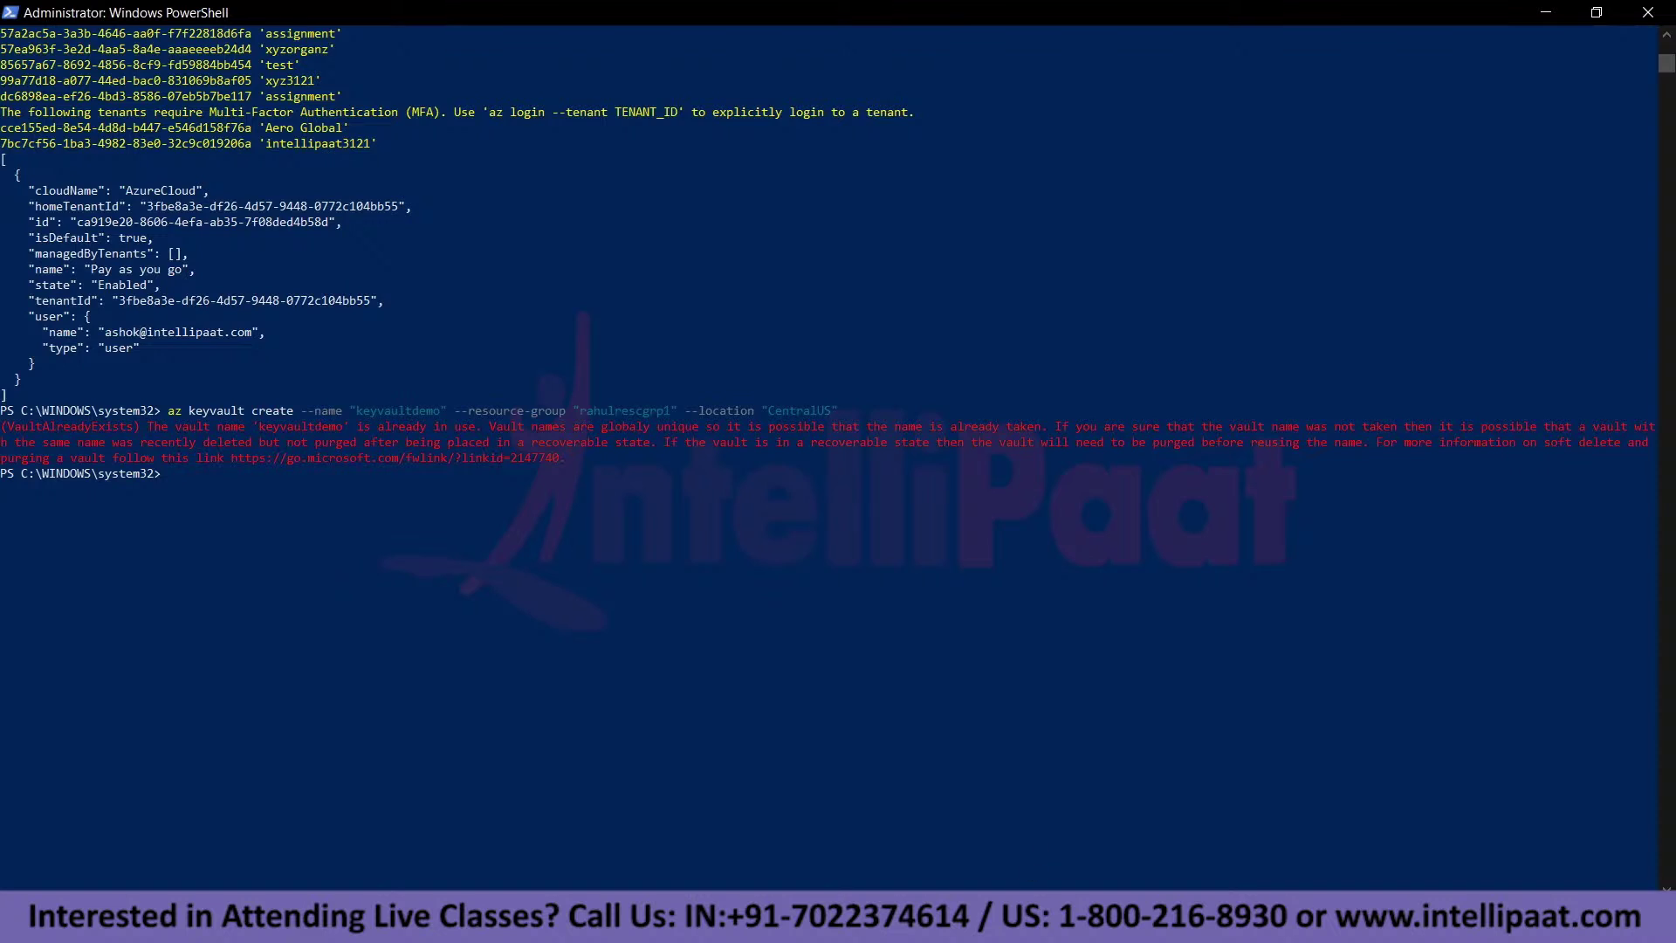
Change the vault name in the az keyvault create command in Notepad to rhmkeyvaultdemo.
{"action": "key", "text": "alt+Tab"}
{"action": "left_click", "coordinate": [421, 185]}
{"action": "left_click", "coordinate": [439, 190]}
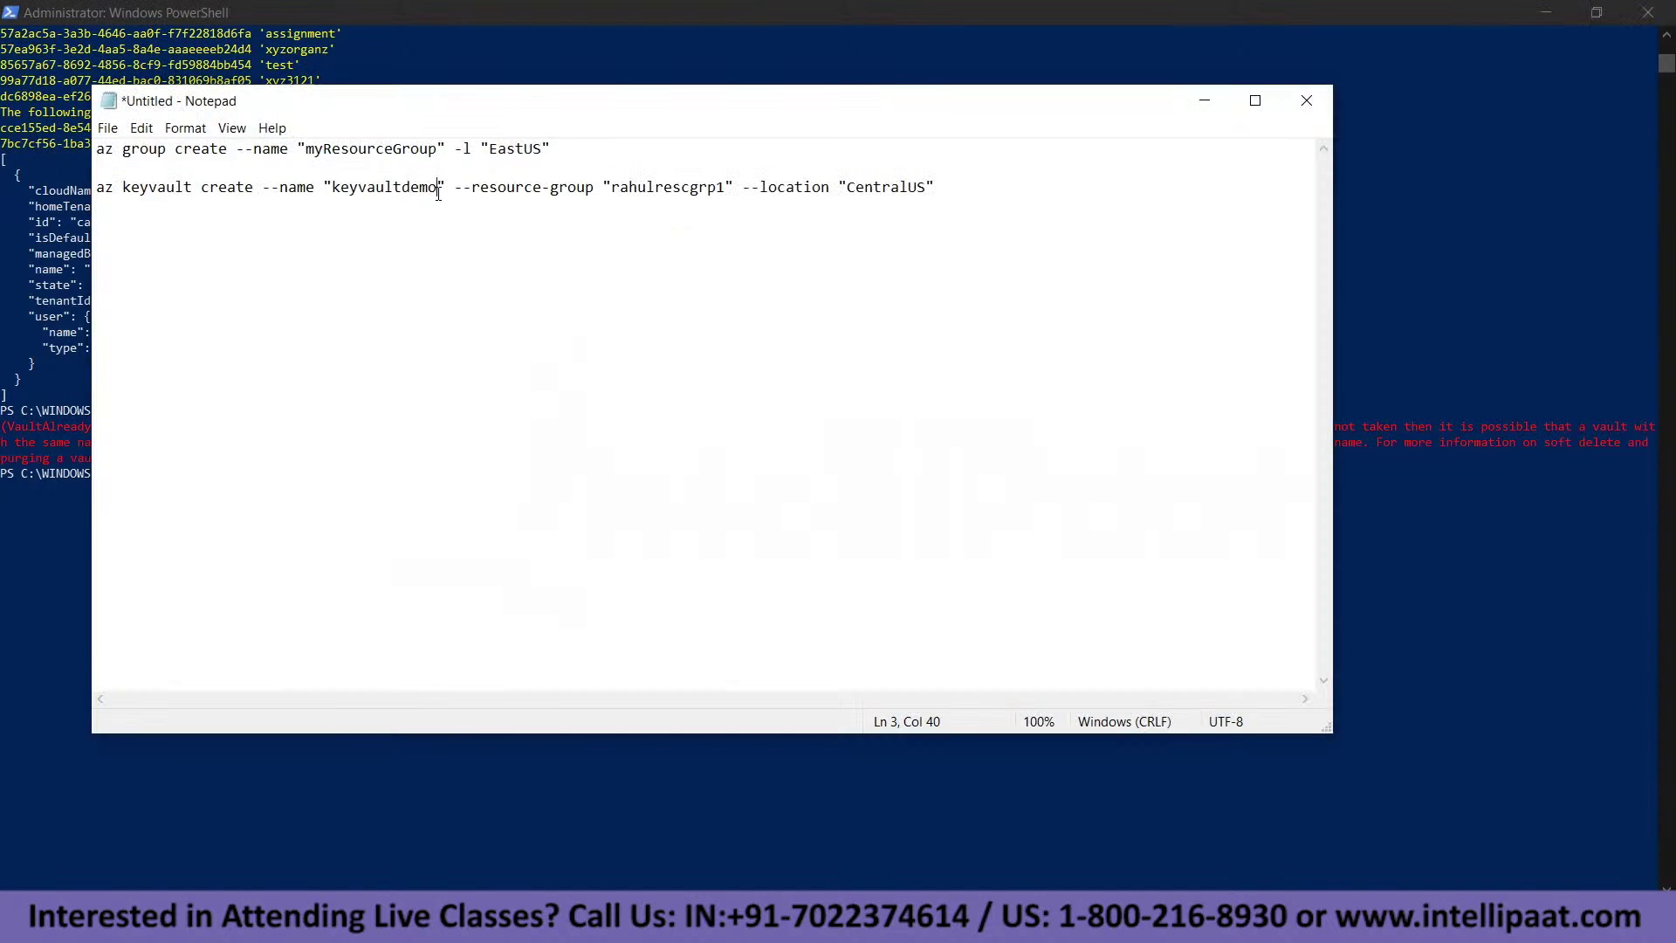
{"action": "key", "text": "BackSpace"}
{"action": "key", "text": "BackSpace"}
{"action": "key", "text": "BackSpace"}
{"action": "key", "text": "BackSpace"}
{"action": "key", "text": "BackSpace"}
{"action": "key", "text": "BackSpace"}
{"action": "key", "text": "BackSpace"}
{"action": "key", "text": "BackSpace"}
{"action": "key", "text": "BackSpace"}
{"action": "key", "text": "BackSpace"}
{"action": "key", "text": "BackSpace"}
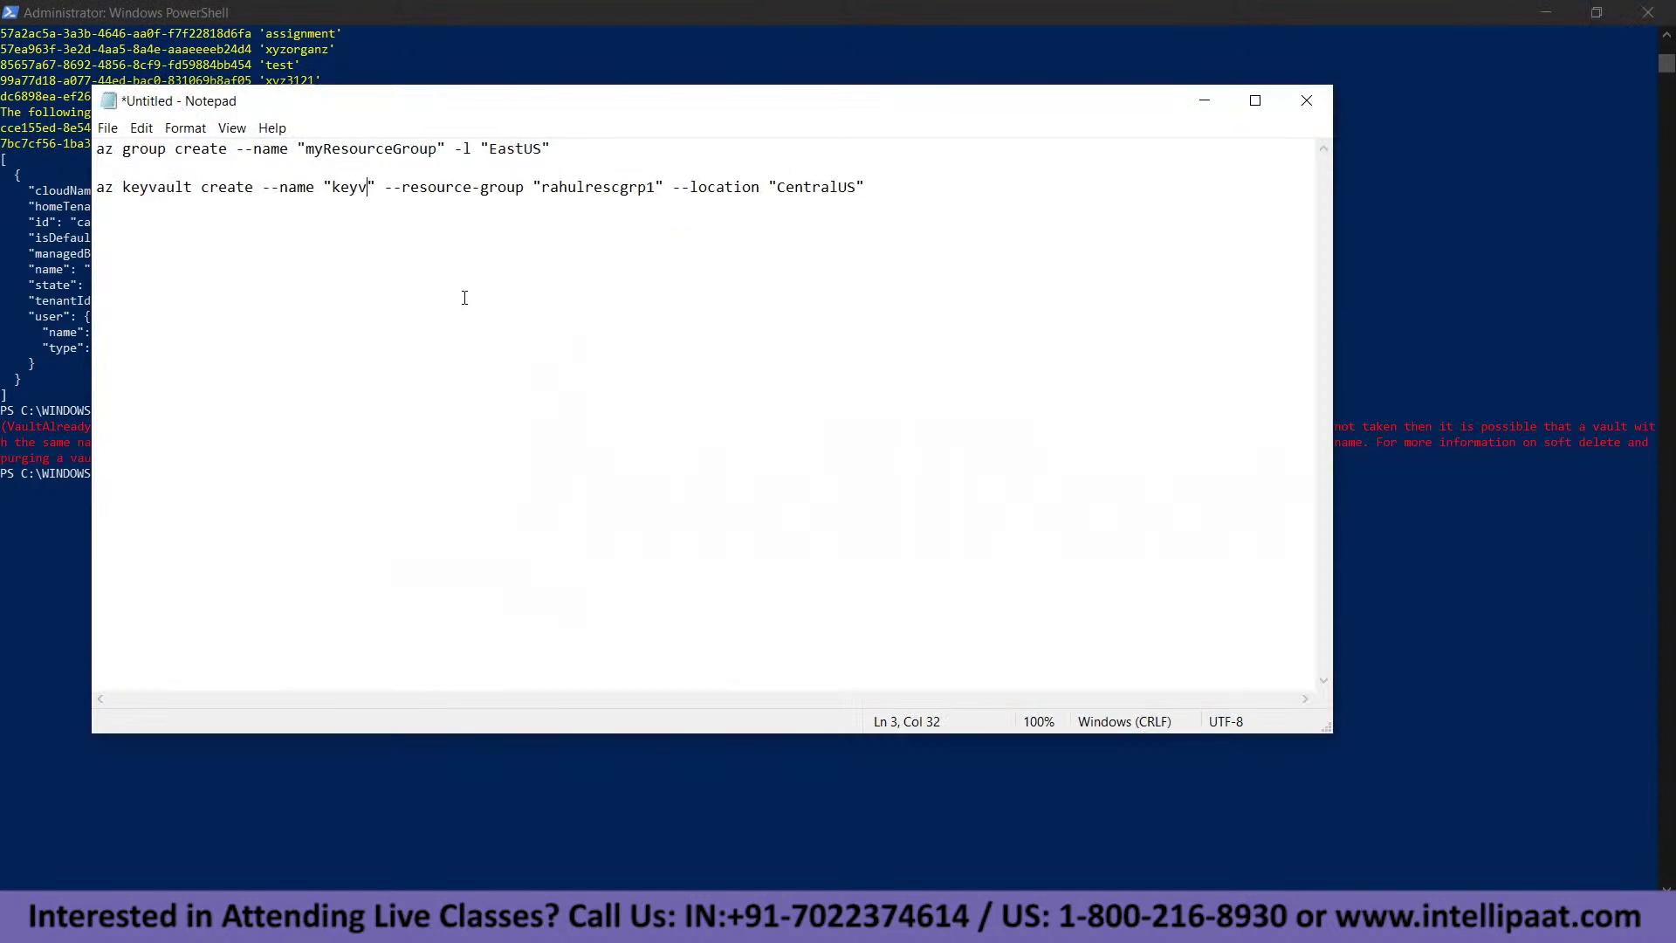
{"action": "key", "text": "BackSpace"}
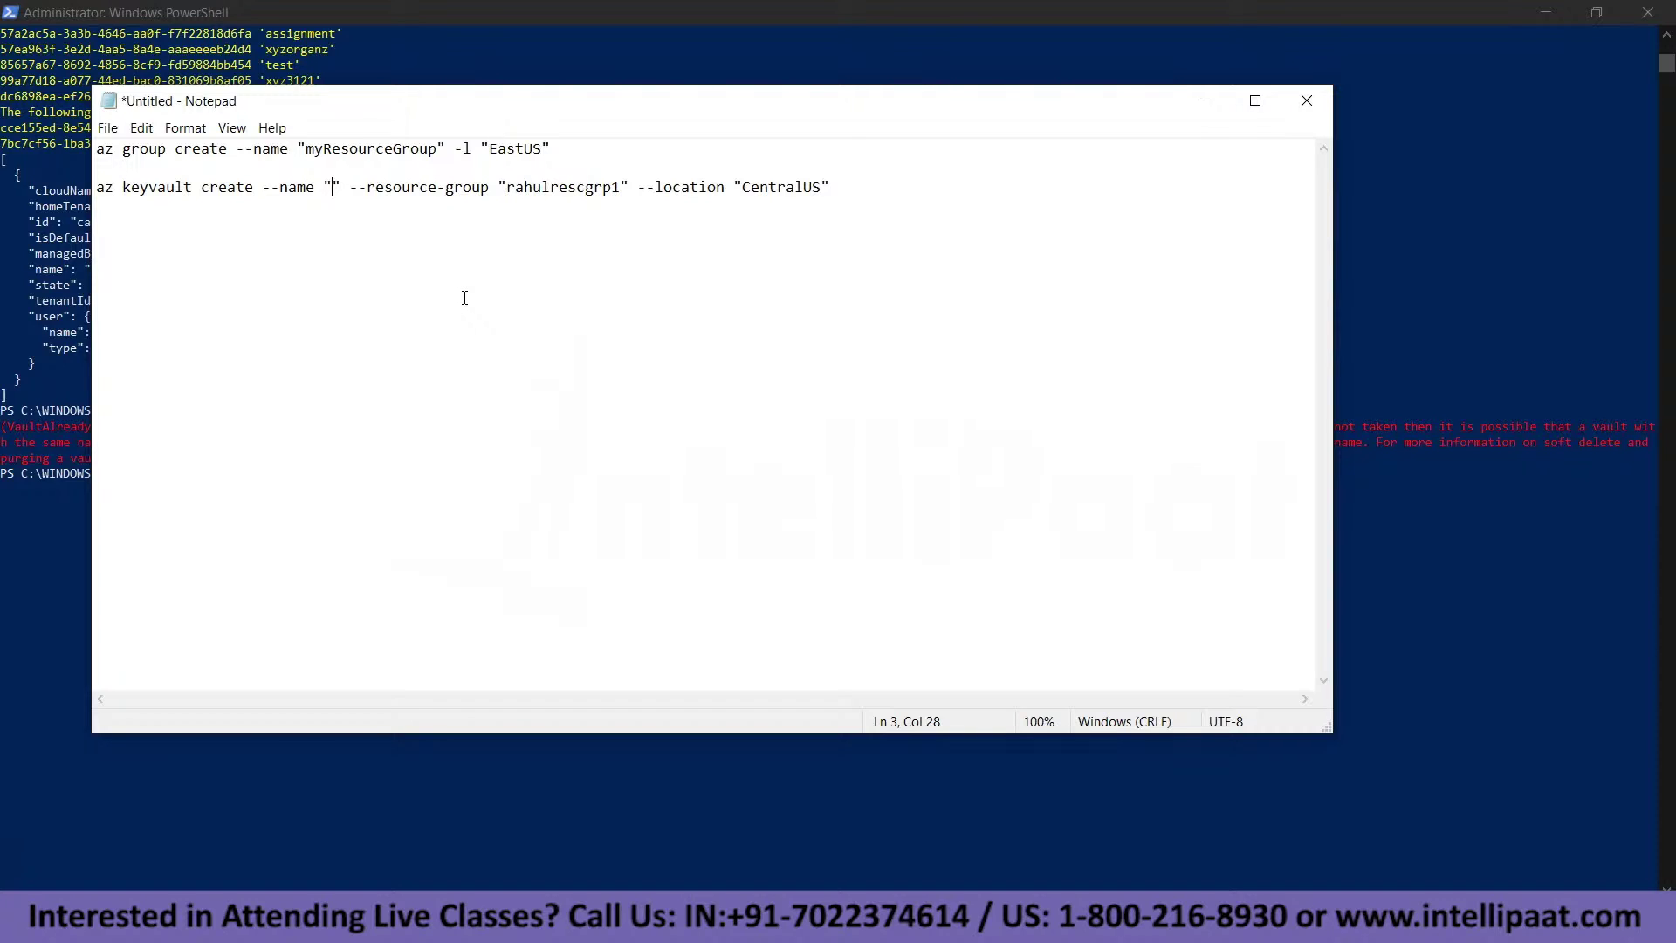
{"action": "type", "text": "rhm"}
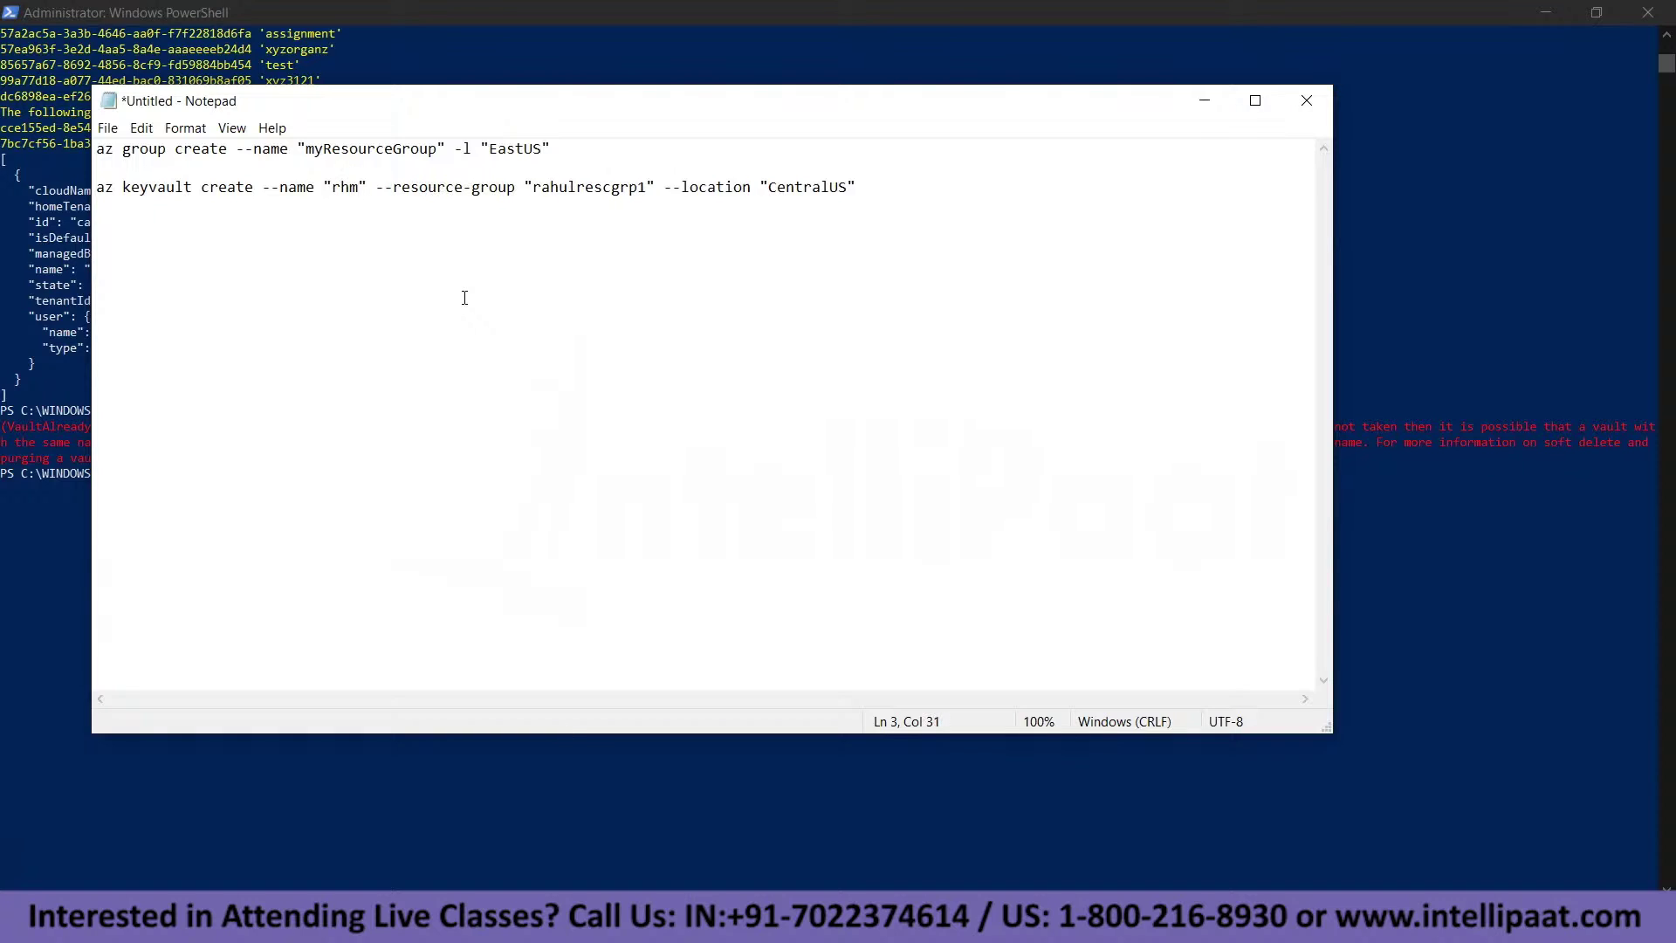
{"action": "type", "text": "keyvaultd"}
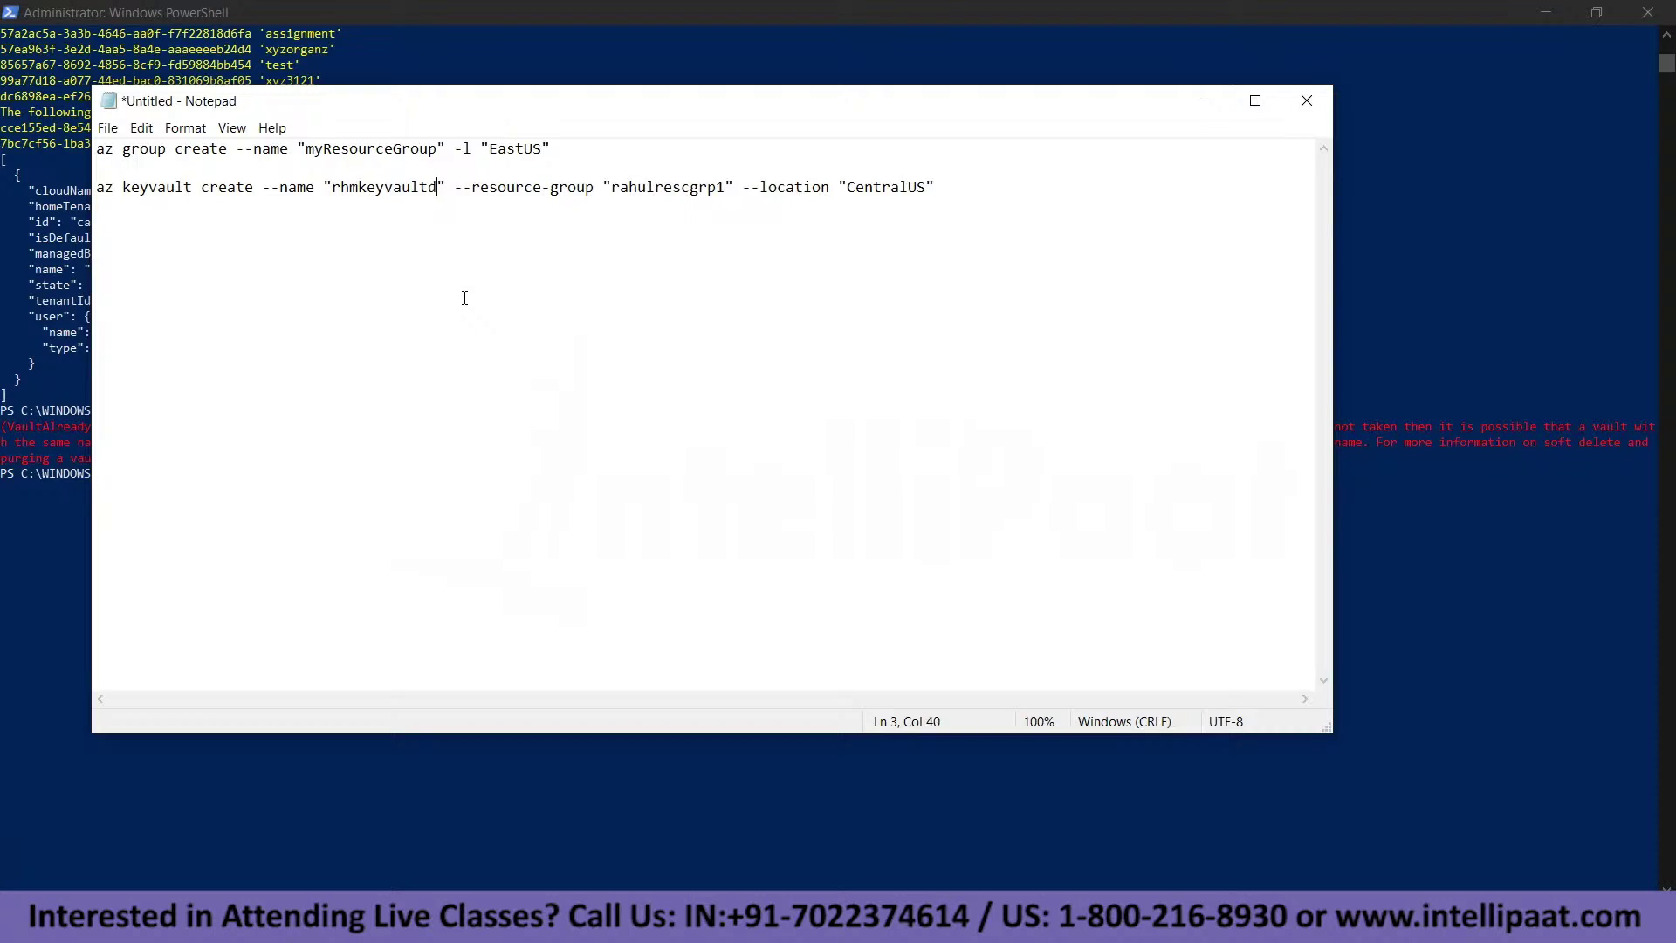
{"action": "type", "text": "emo"}
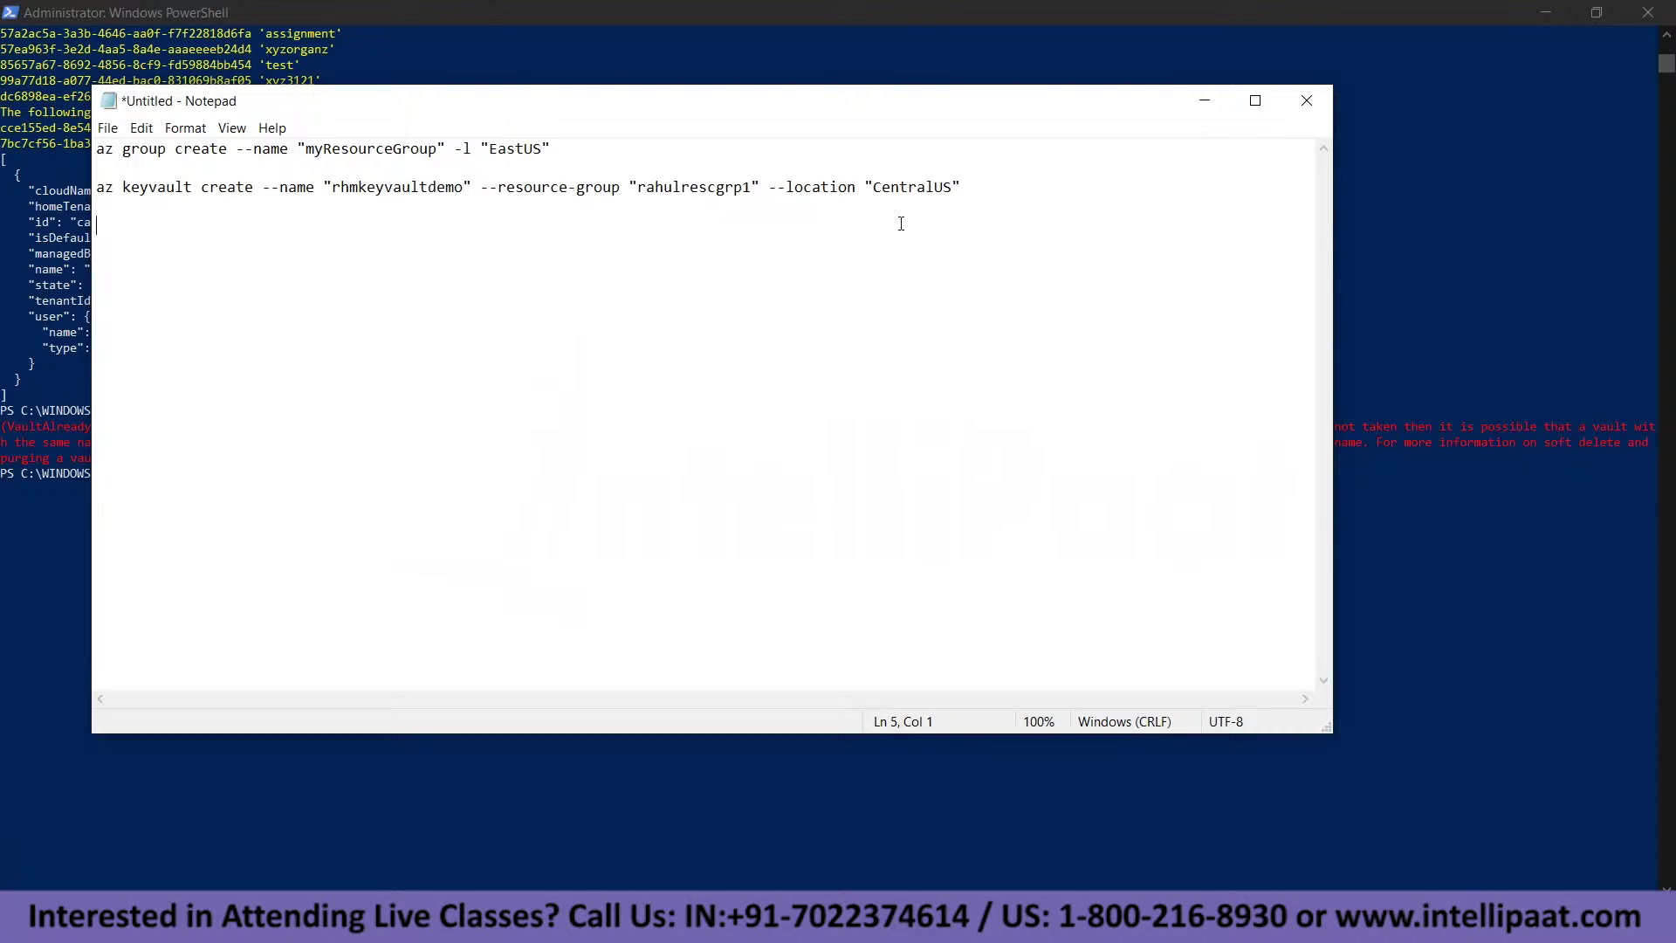
Copy the revised az keyvault create command into PowerShell, create the rhmkeyvaultdemo vault and review the command's output.
{"action": "left_click_drag", "start_coordinate": [968, 187], "coordinate": [64, 173]}
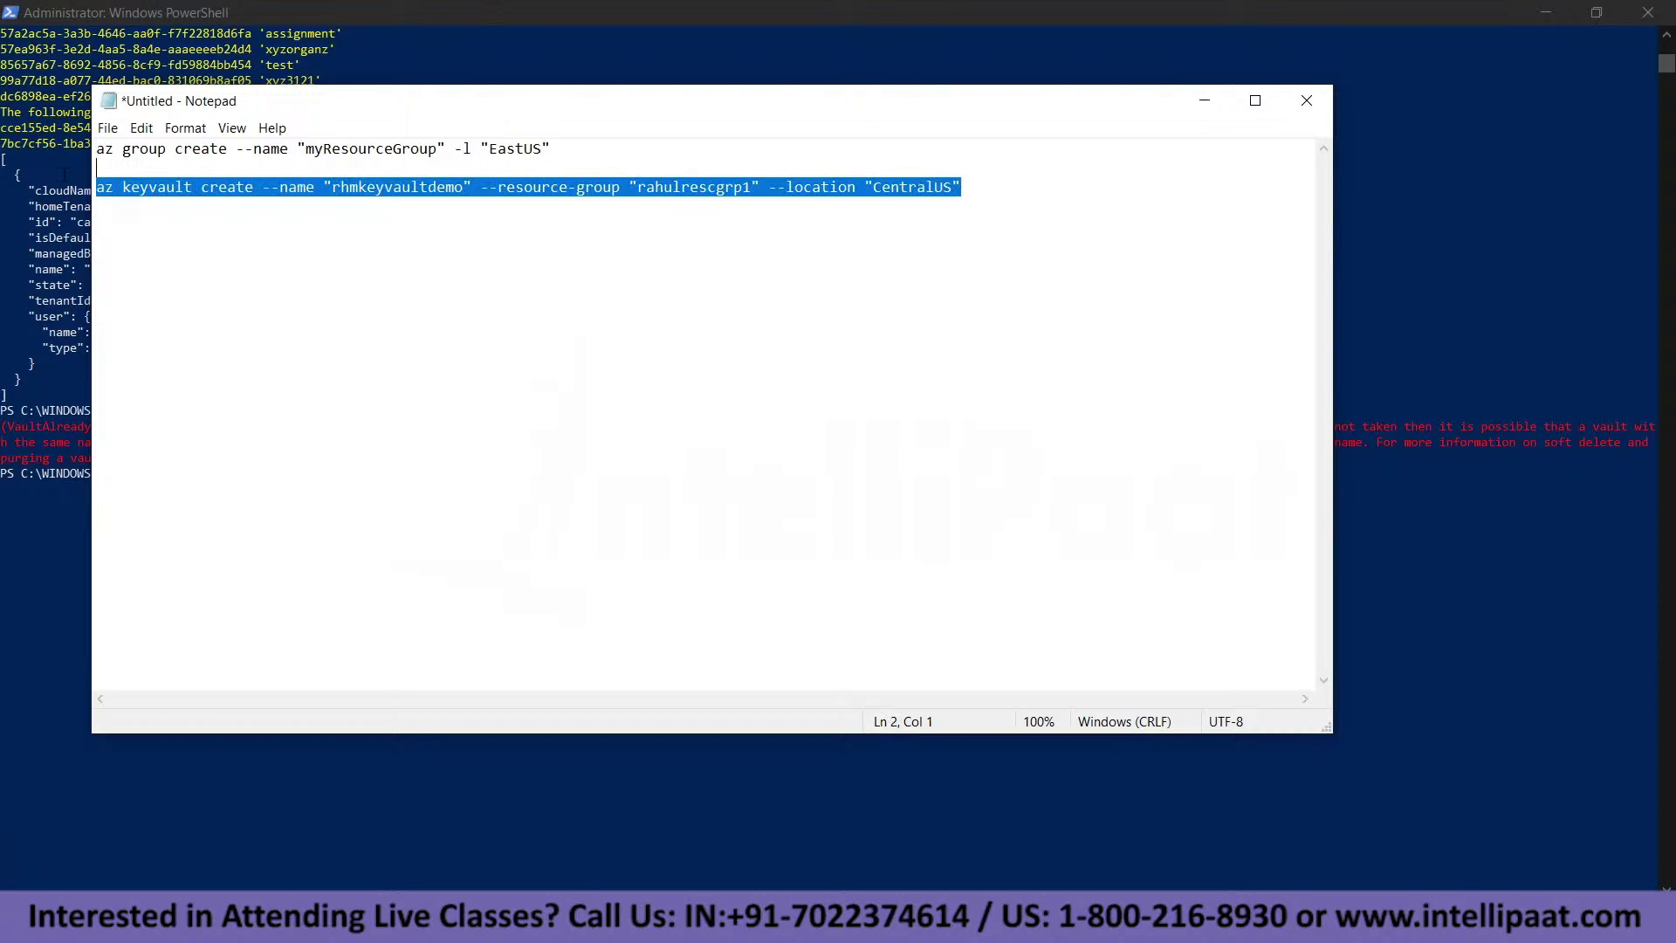
{"action": "right_click", "coordinate": [149, 192]}
{"action": "left_click", "coordinate": [194, 253]}
{"action": "left_click", "coordinate": [1205, 101]}
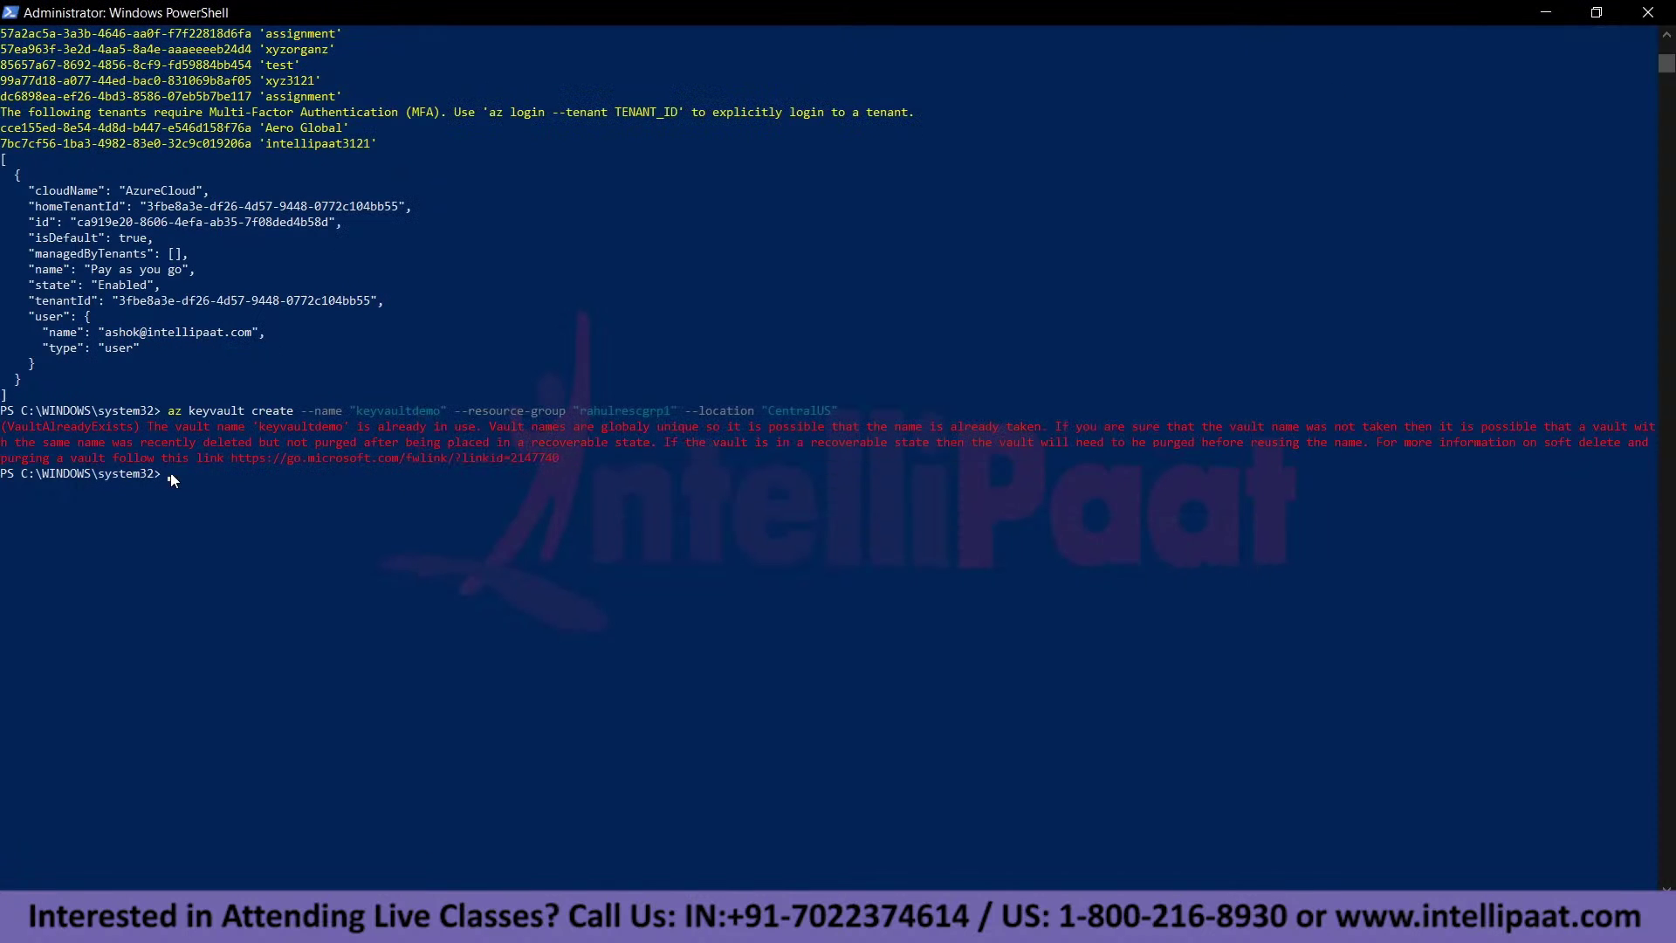
{"action": "right_click", "coordinate": [279, 632]}
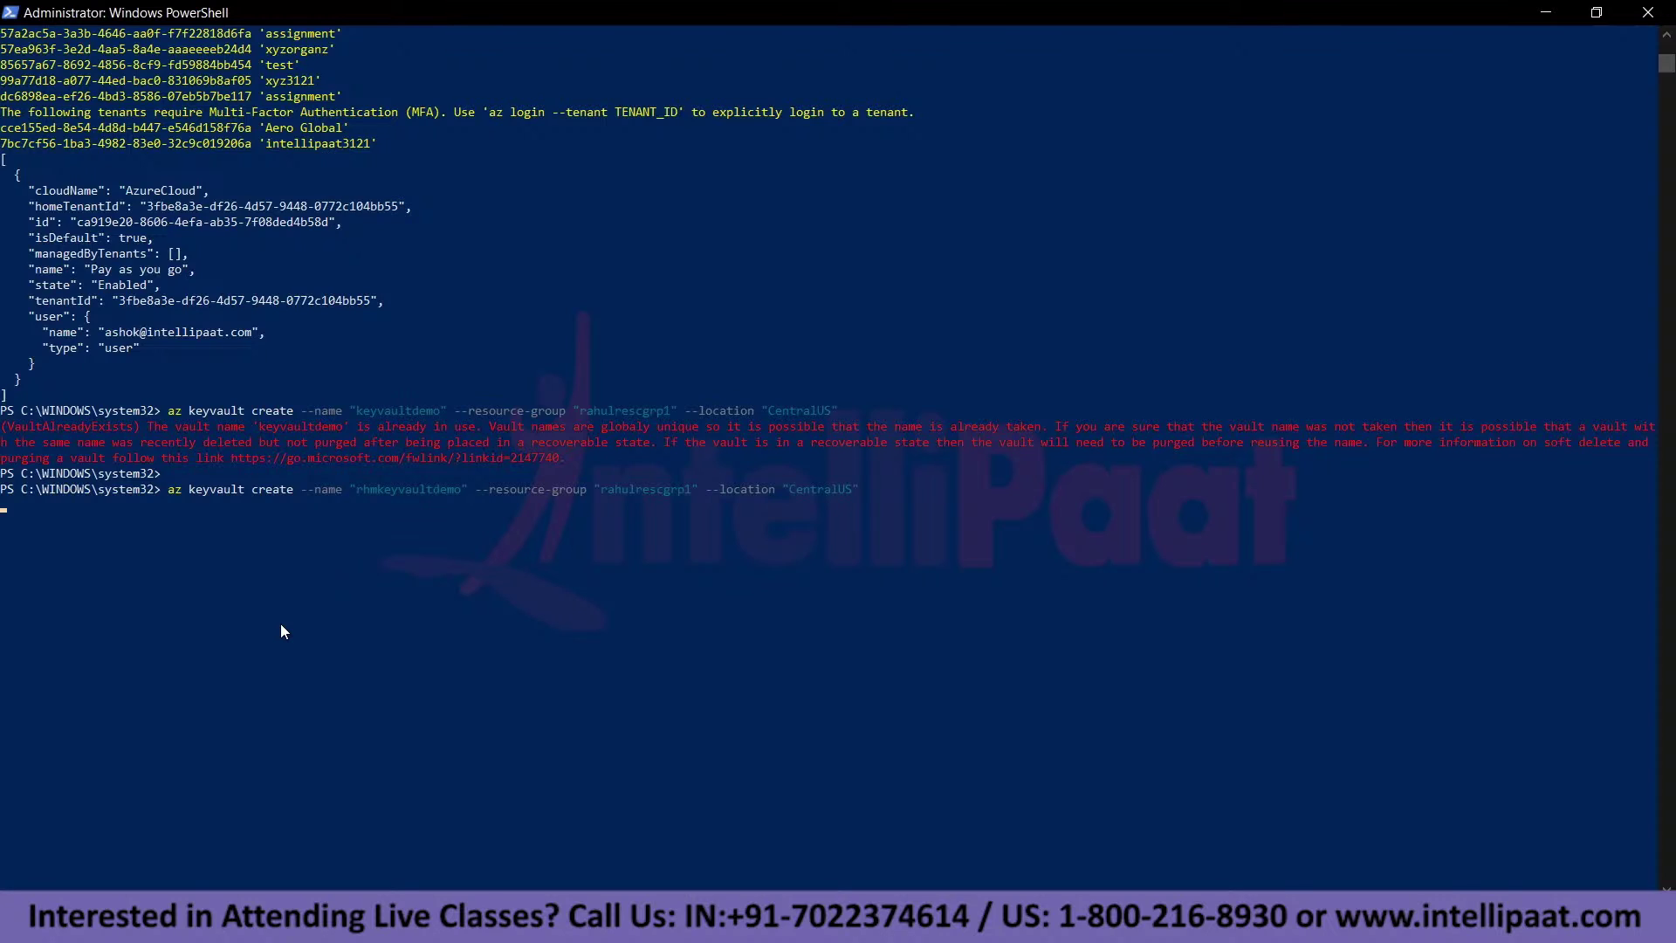
{"action": "key", "text": "Return"}
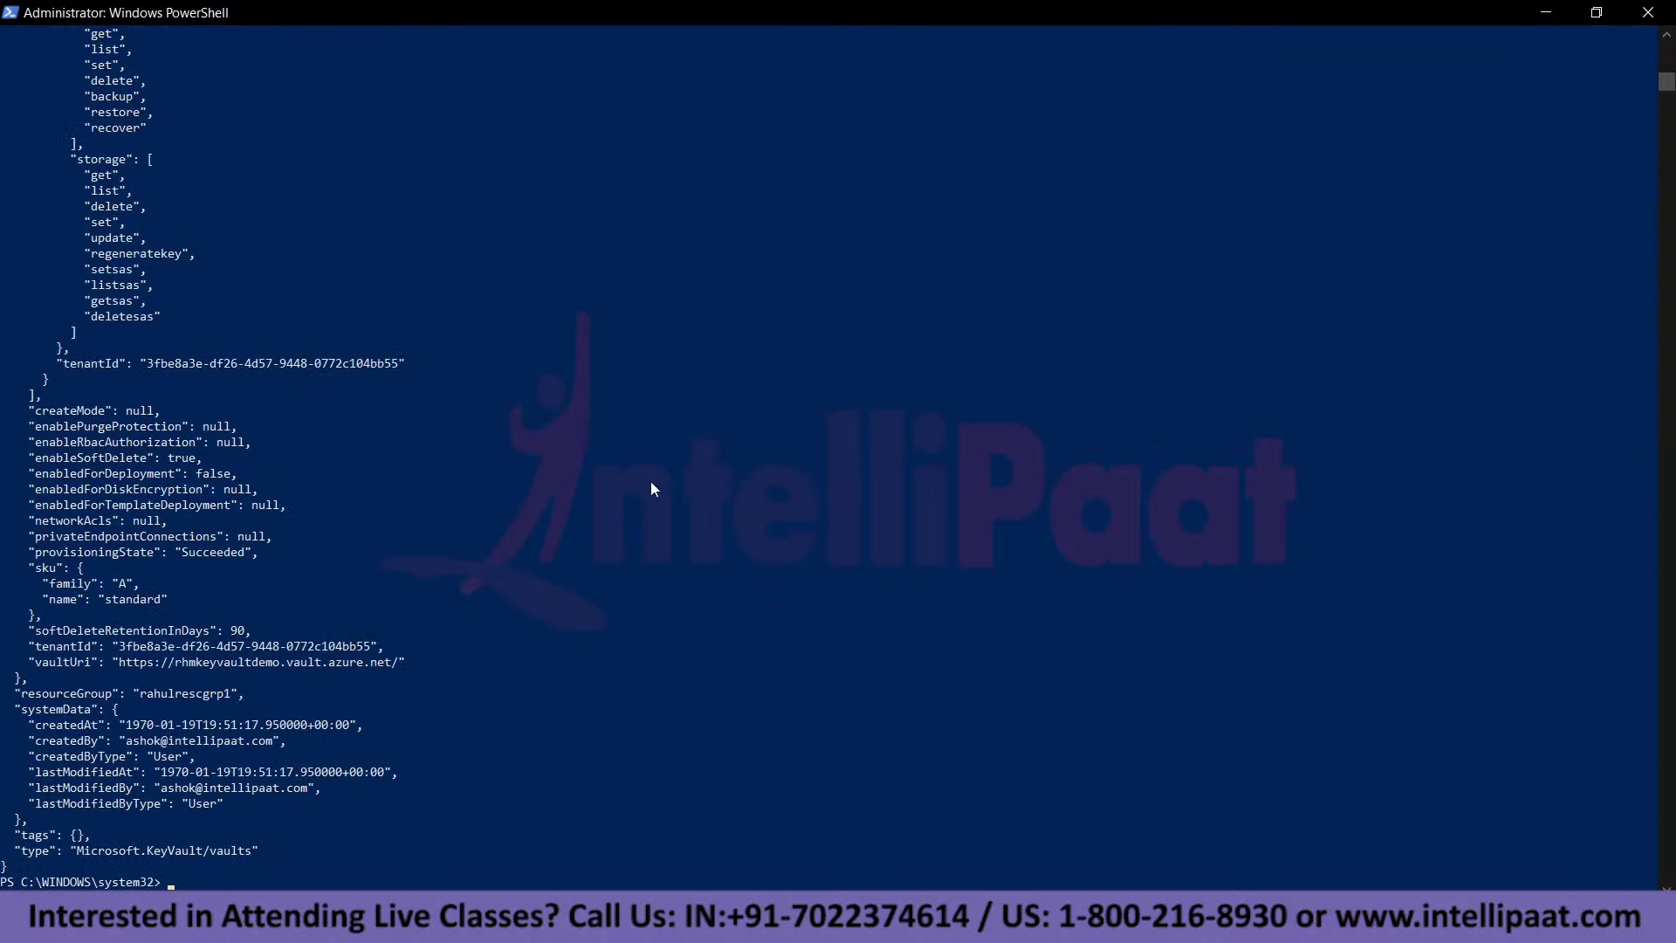
{"action": "scroll", "coordinate": [651, 480], "scroll_direction": "up", "scroll_amount": 10}
{"action": "scroll", "coordinate": [567, 433], "scroll_direction": "up", "scroll_amount": 10}
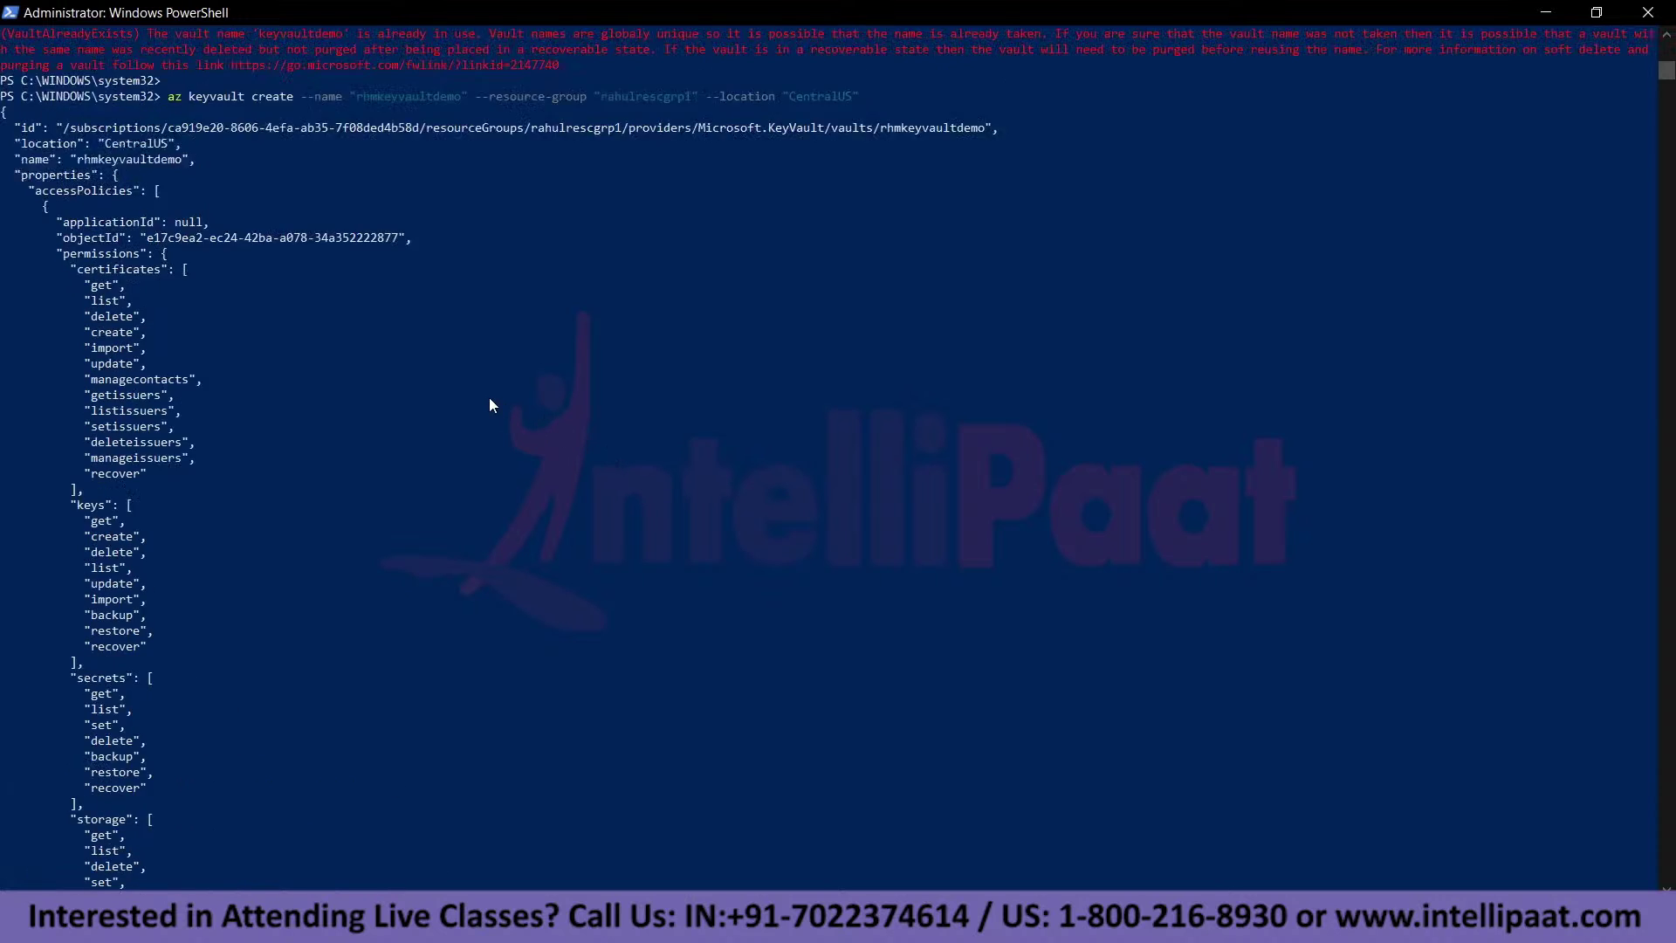
{"action": "scroll", "coordinate": [451, 370], "scroll_direction": "down", "scroll_amount": 8}
{"action": "scroll", "coordinate": [452, 375], "scroll_direction": "down", "scroll_amount": 18}
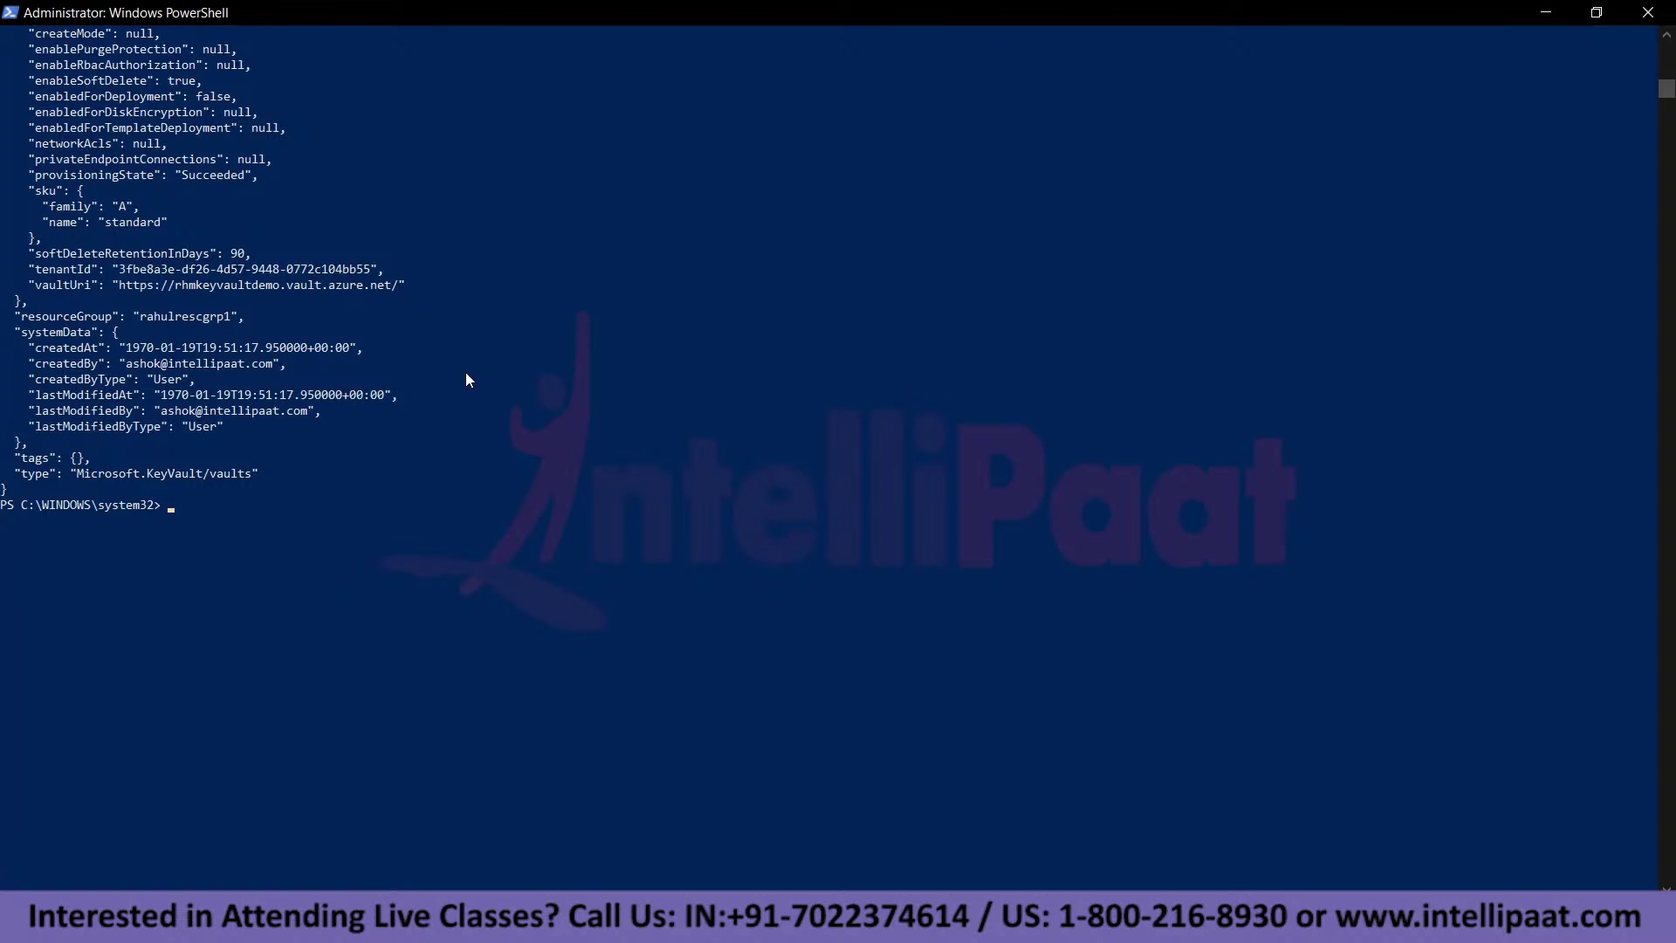
Switch to the browser and load the Azure portal at portal.azure.com in a new tab.
{"action": "left_click", "coordinate": [1545, 12]}
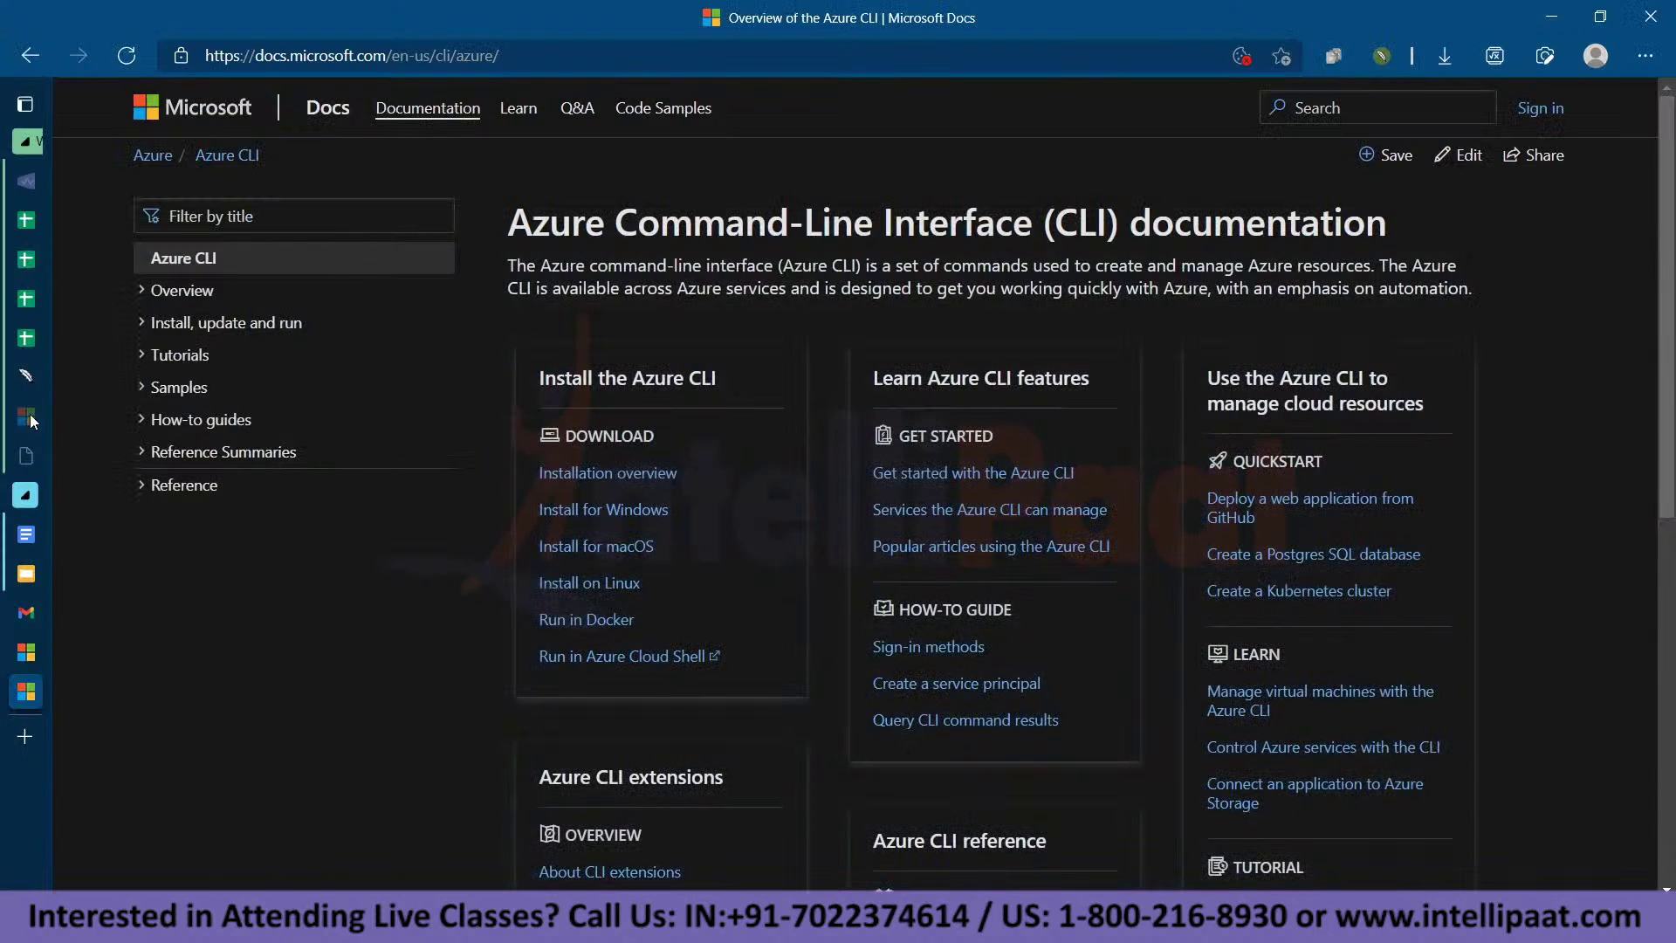
{"action": "left_click", "coordinate": [24, 739]}
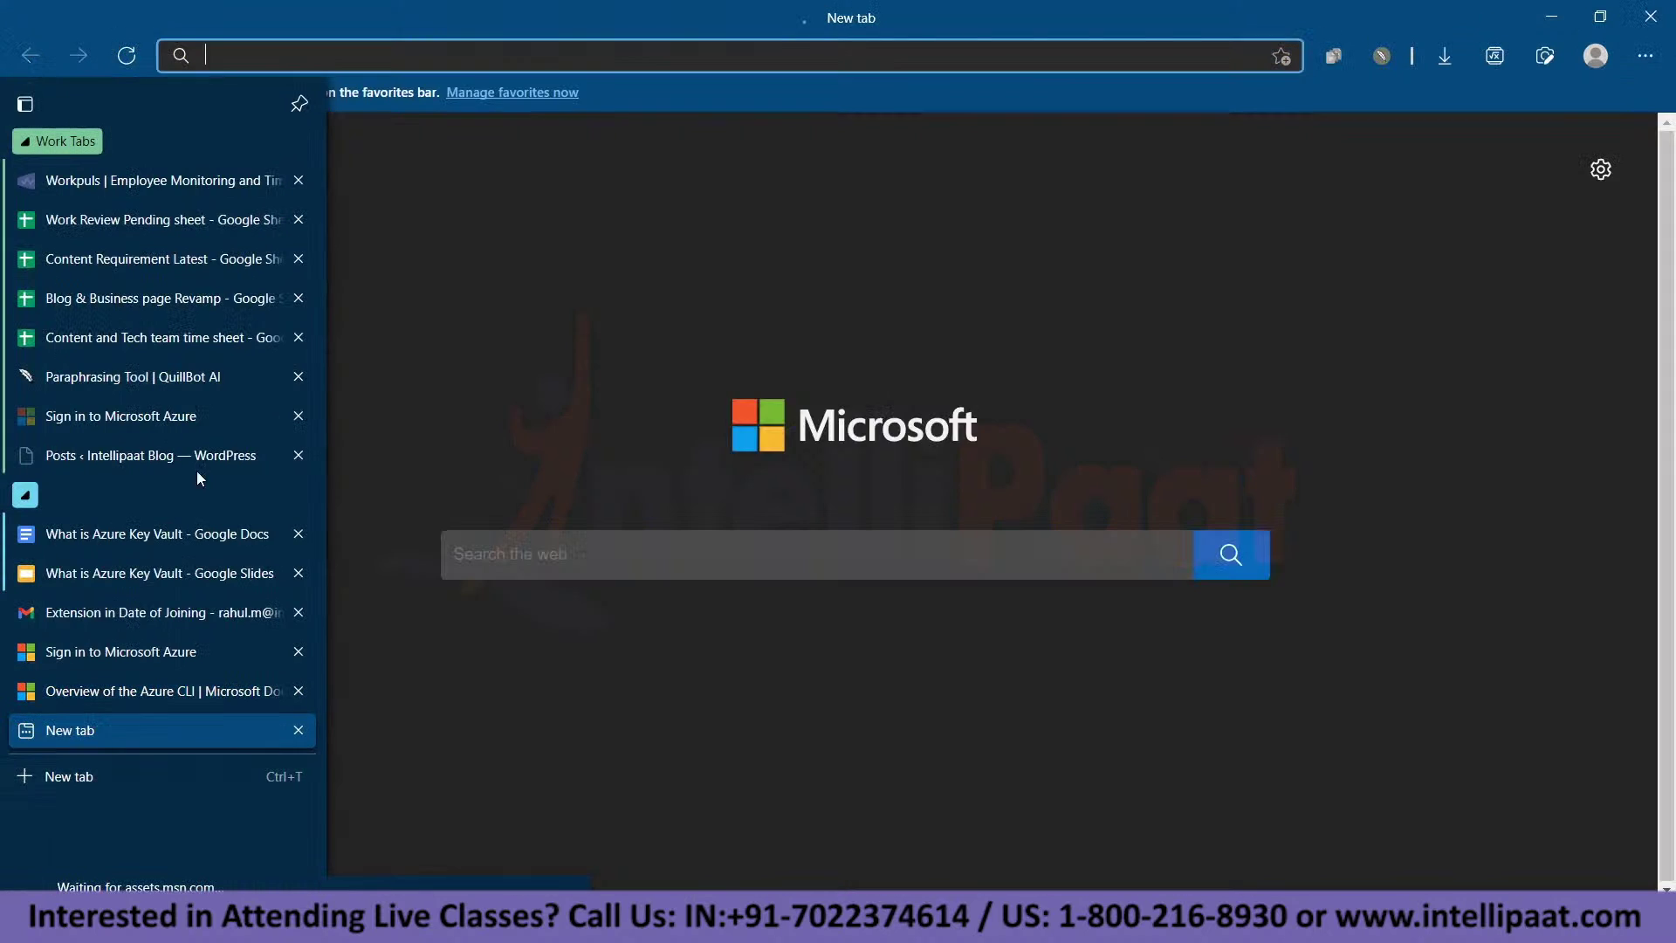
{"action": "type", "text": "portal.azure.com"}
{"action": "key", "text": "Return"}
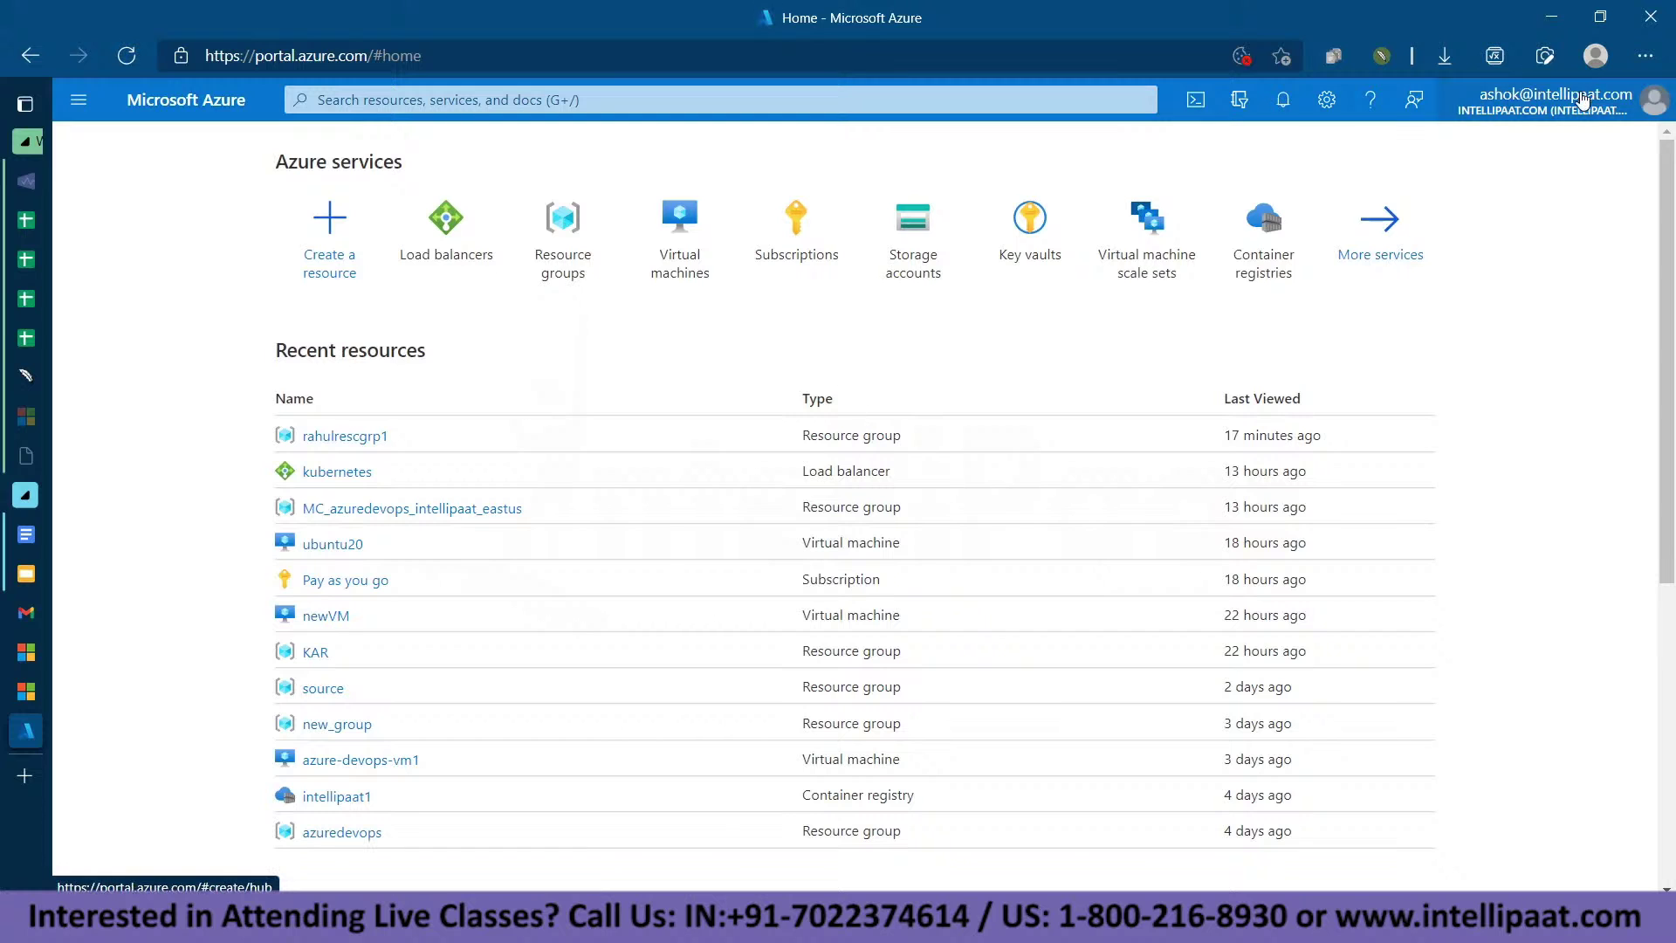
{"action": "scroll", "coordinate": [1538, 384], "scroll_direction": "down", "scroll_amount": 3}
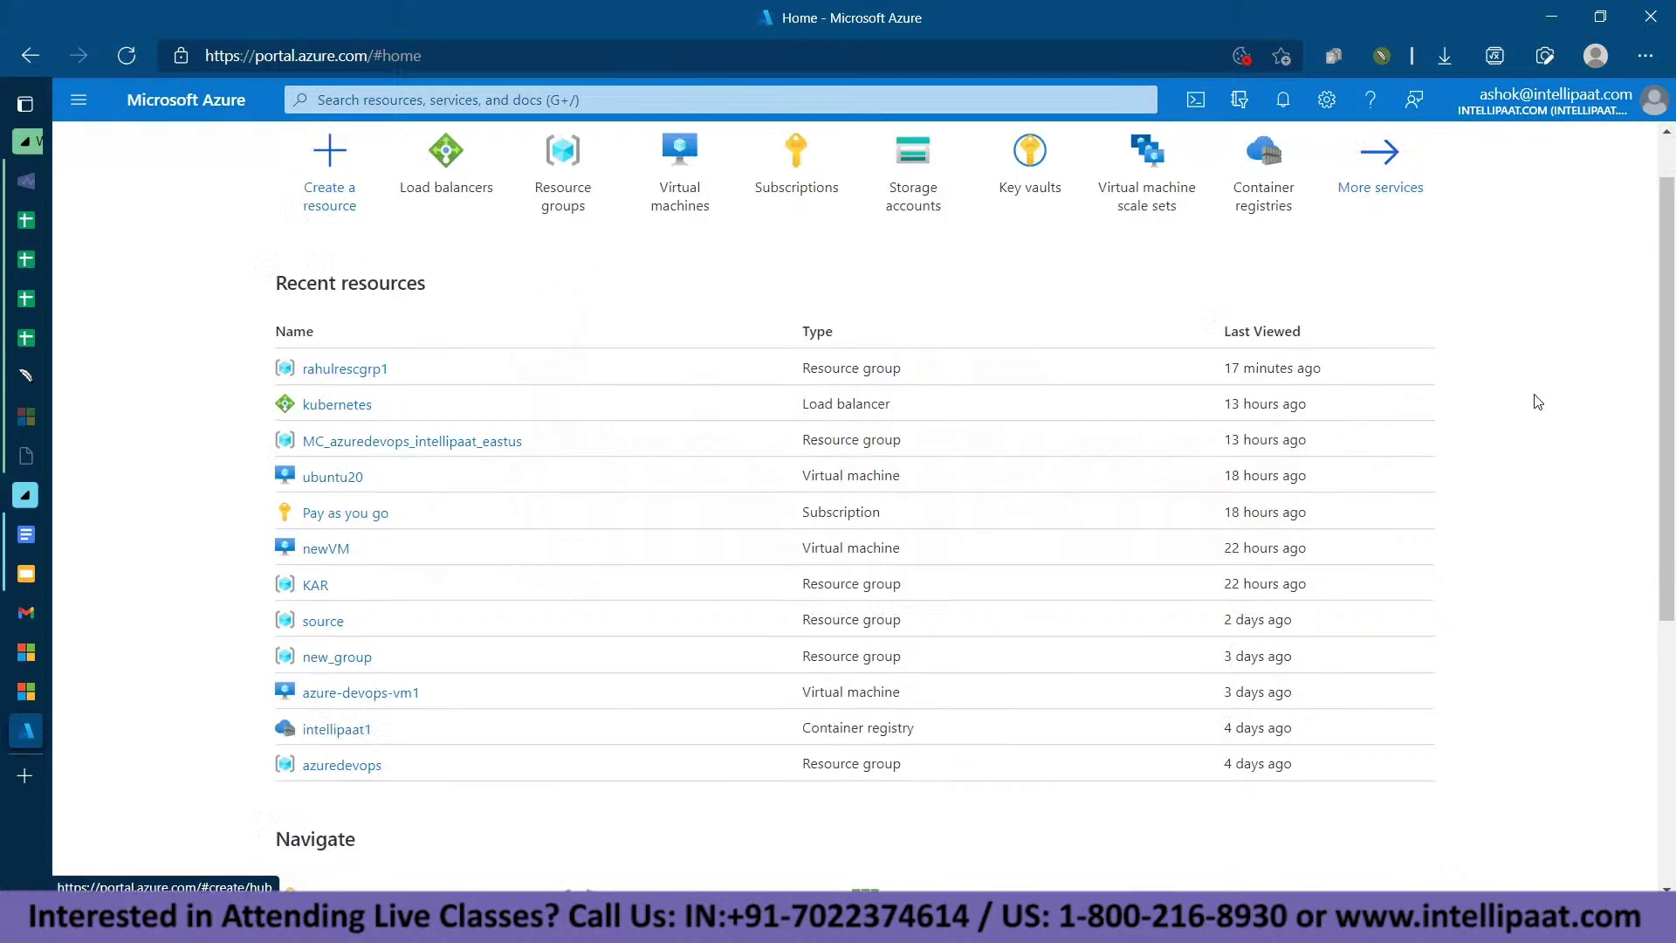
{"action": "scroll", "coordinate": [1529, 395], "scroll_direction": "up", "scroll_amount": 3}
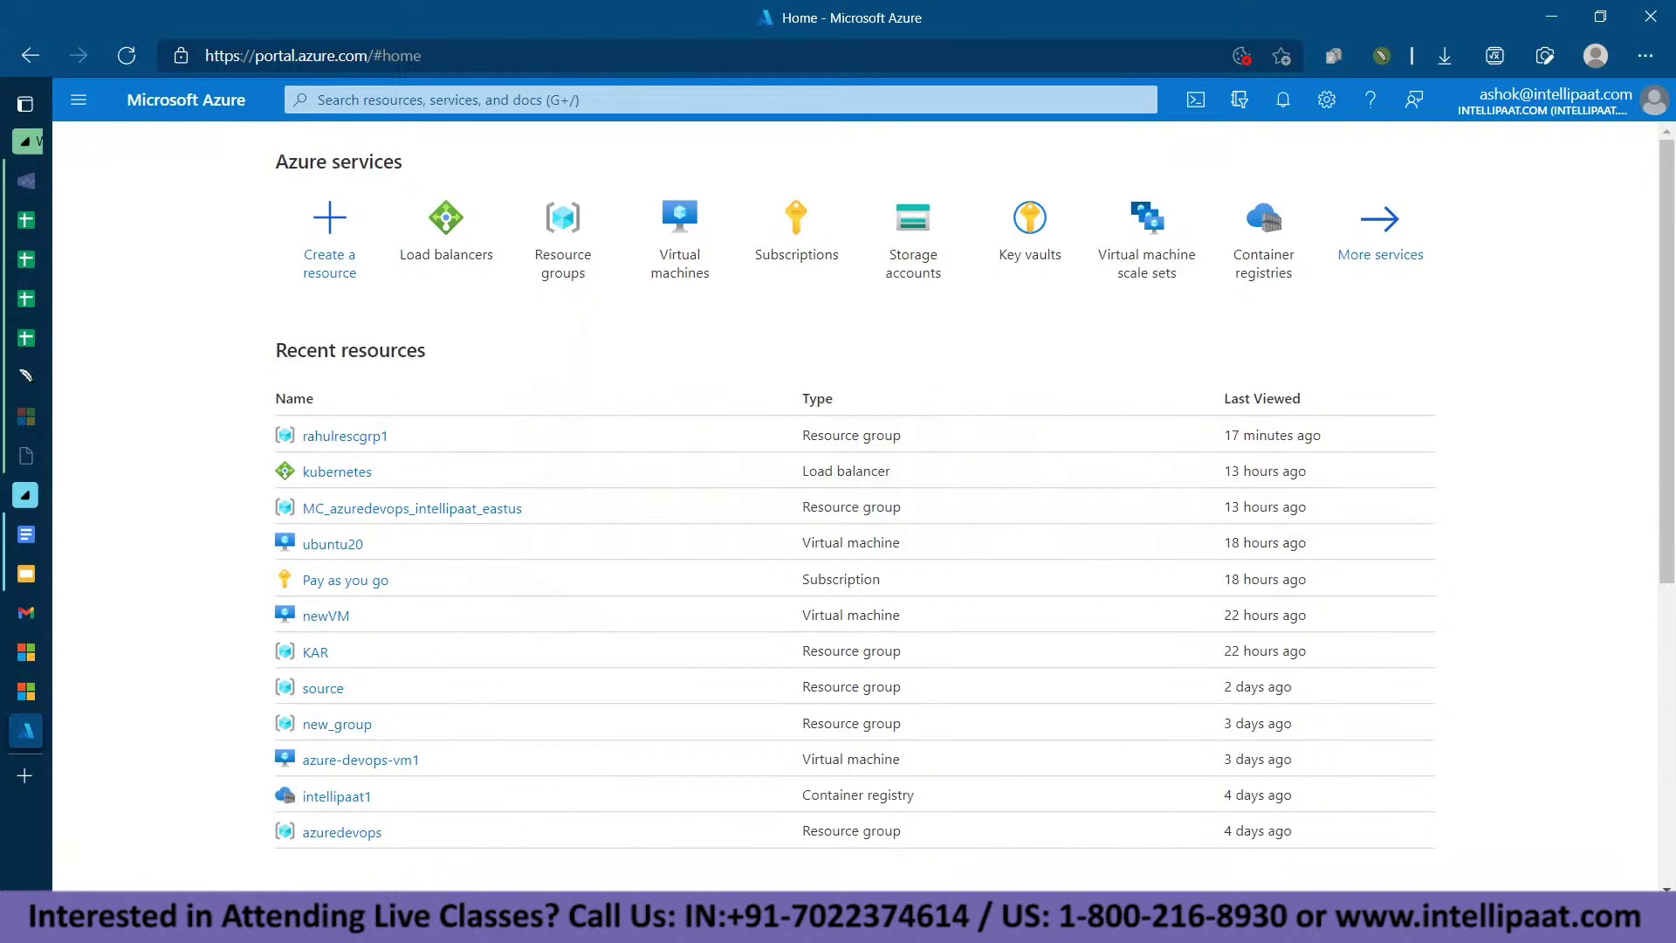
Review the key vault command in PowerShell, then open the rahulrescgrp1 resource group in the Azure portal to check its resources.
{"action": "key", "text": "alt+Tab"}
{"action": "scroll", "coordinate": [24, 301], "scroll_direction": "up", "scroll_amount": 15}
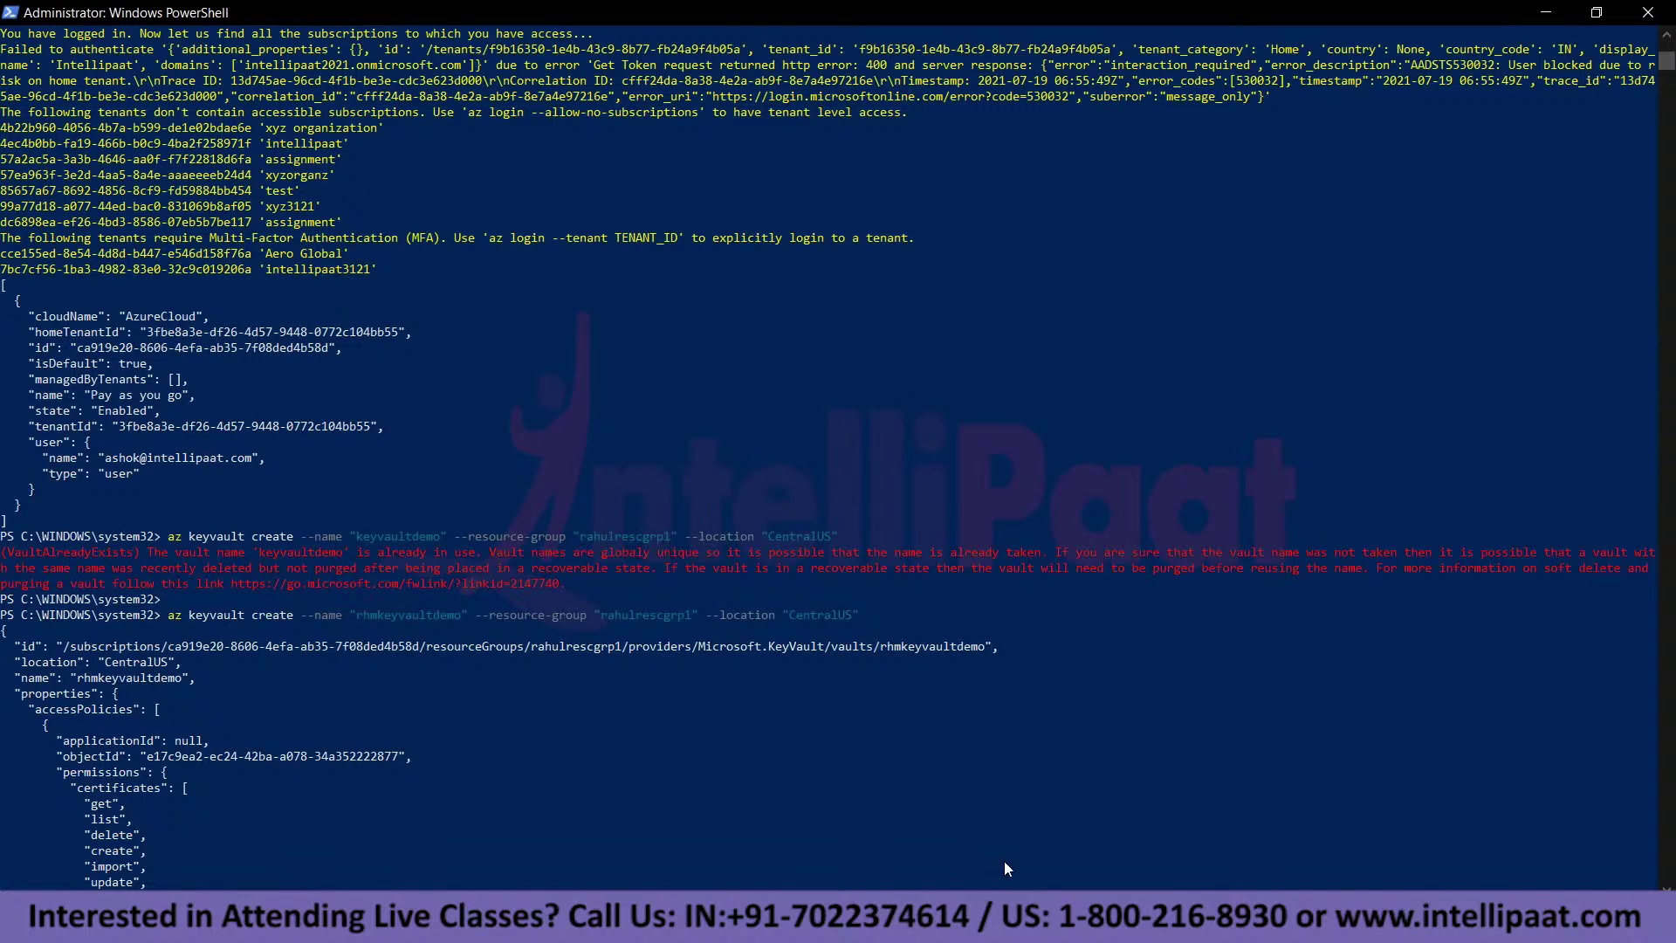
{"action": "key", "text": "alt+Tab"}
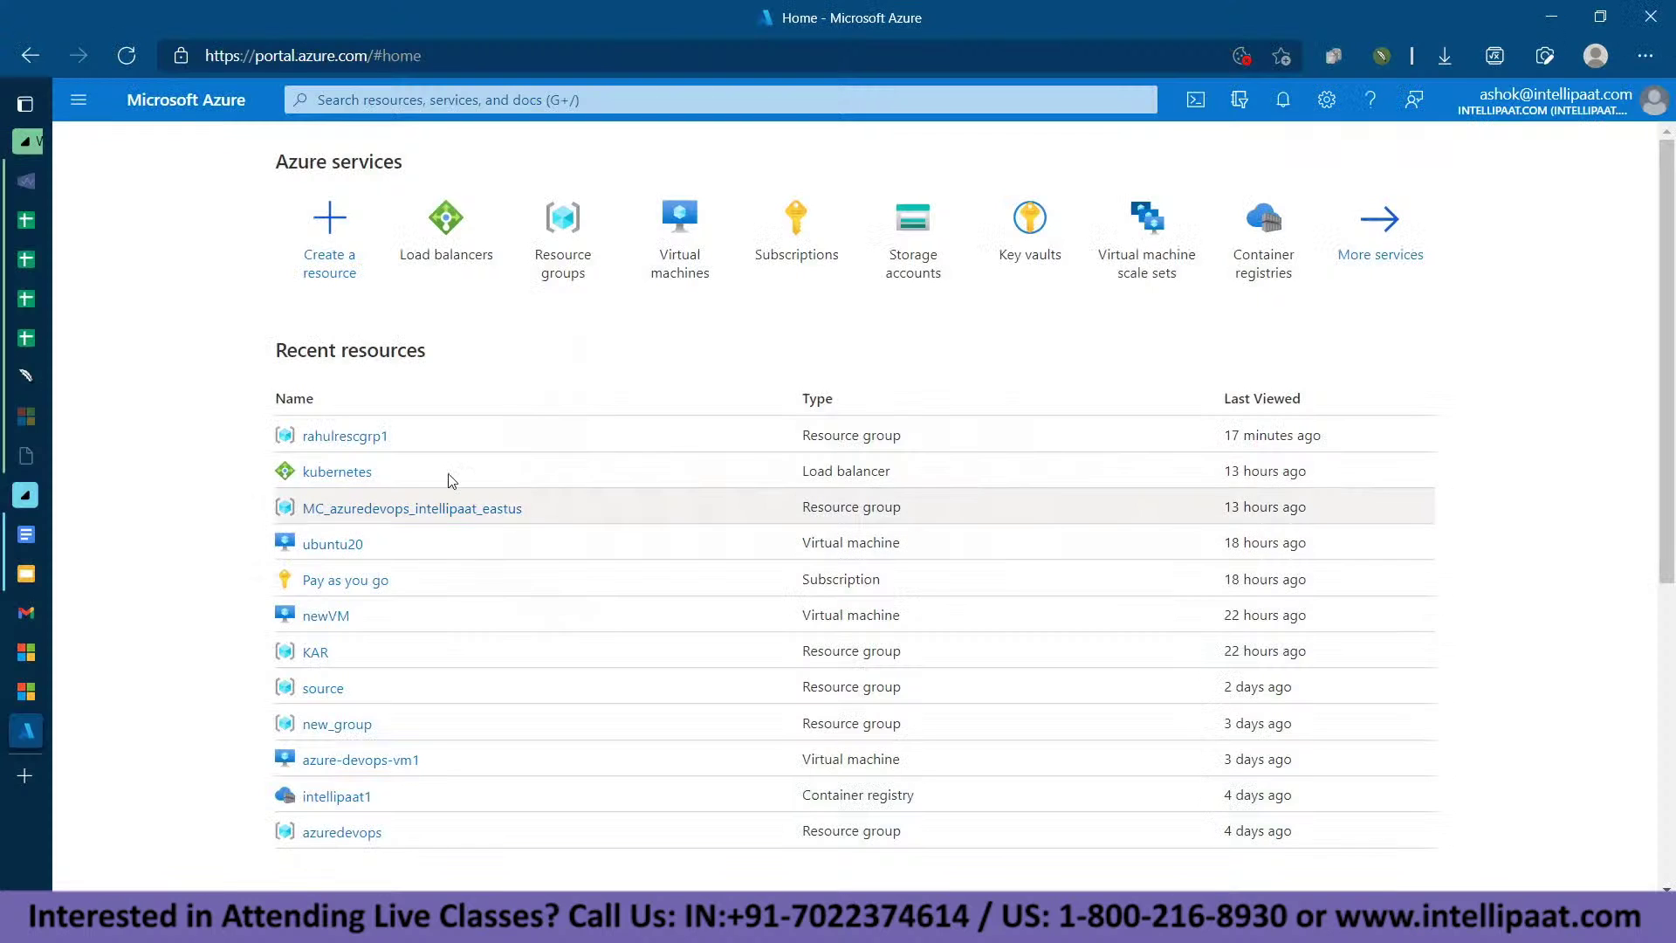
{"action": "left_click", "coordinate": [358, 437]}
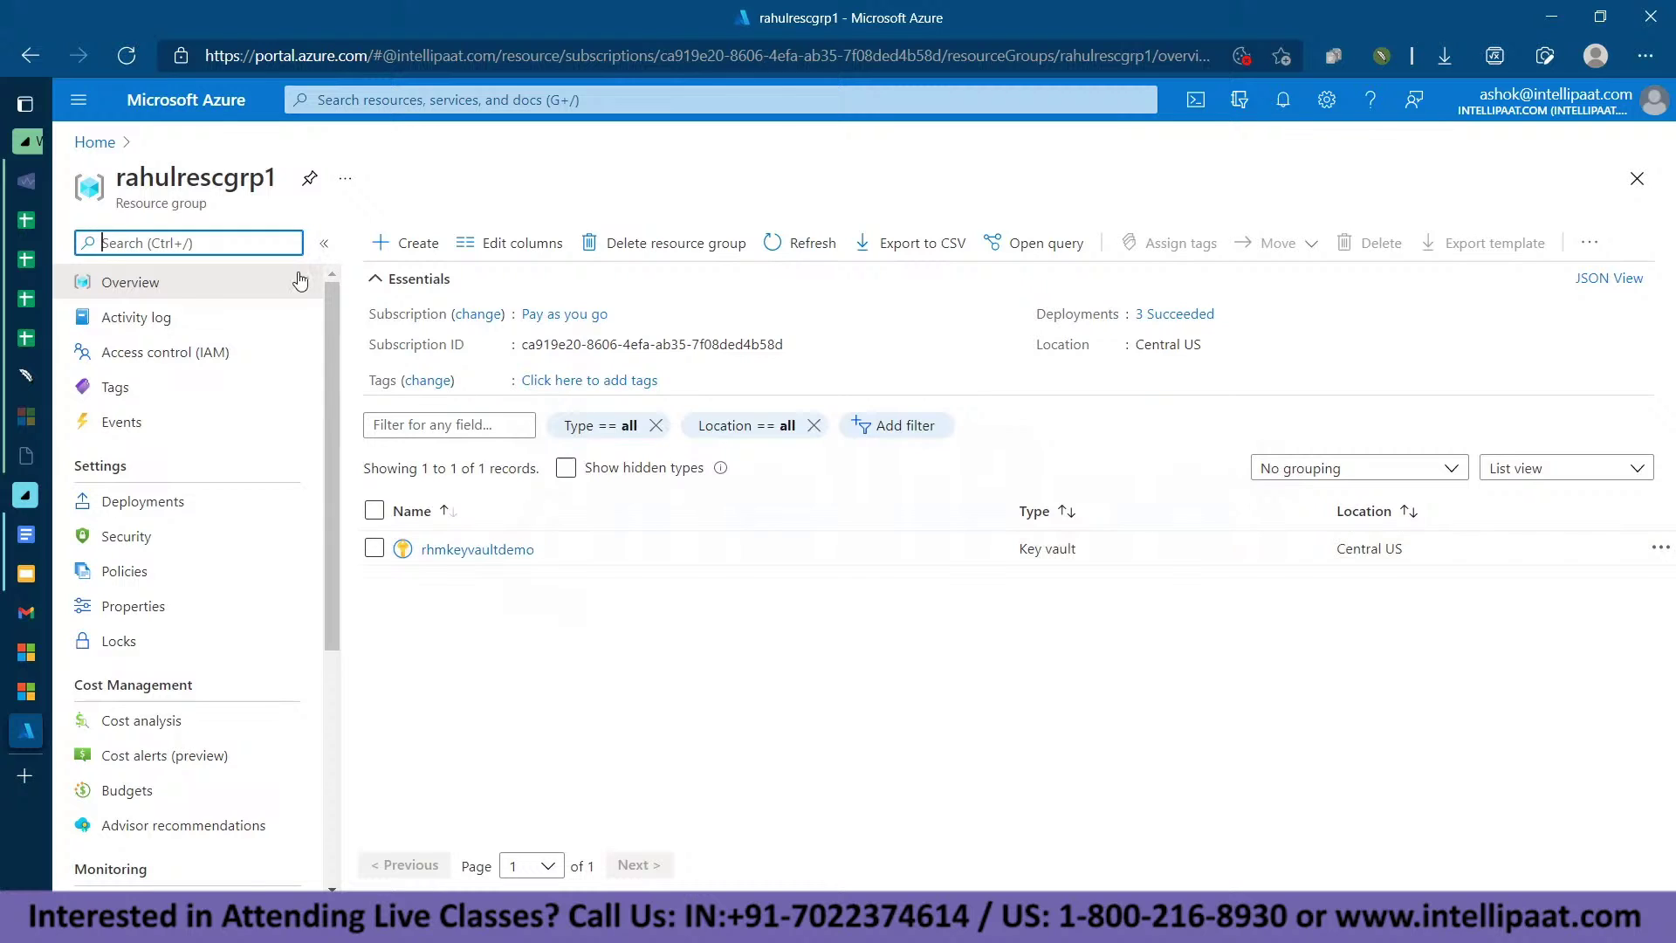
Return to the portal home page, search for key vault and open the Key vaults service.
{"action": "left_click", "coordinate": [96, 143]}
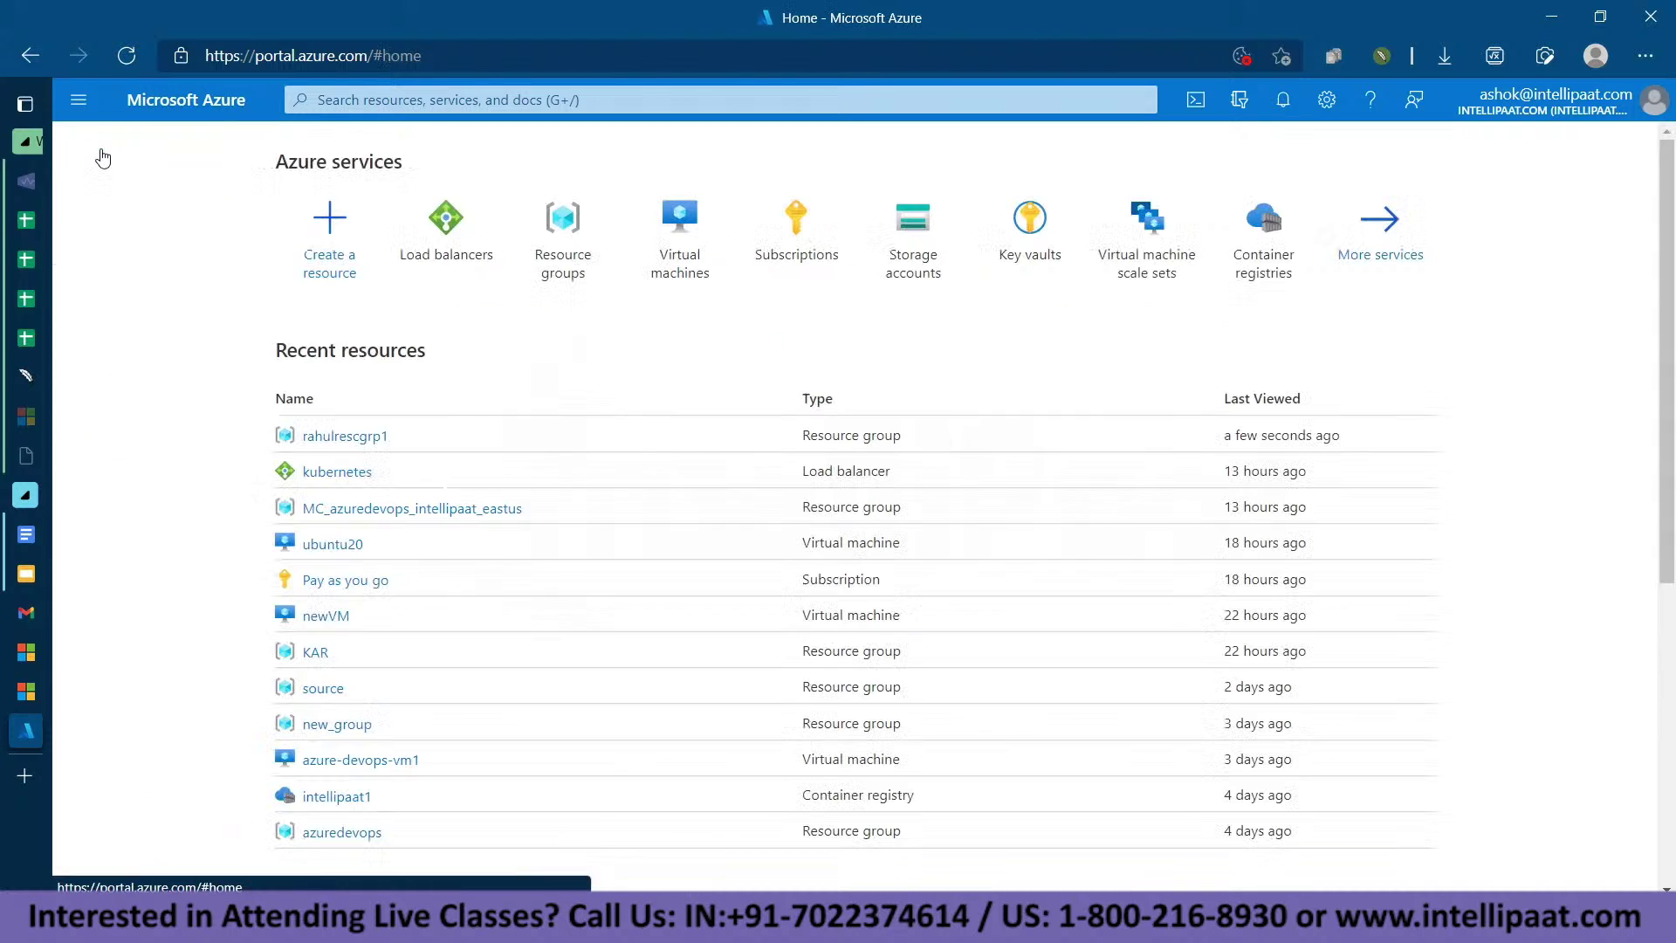
{"action": "left_click", "coordinate": [370, 106]}
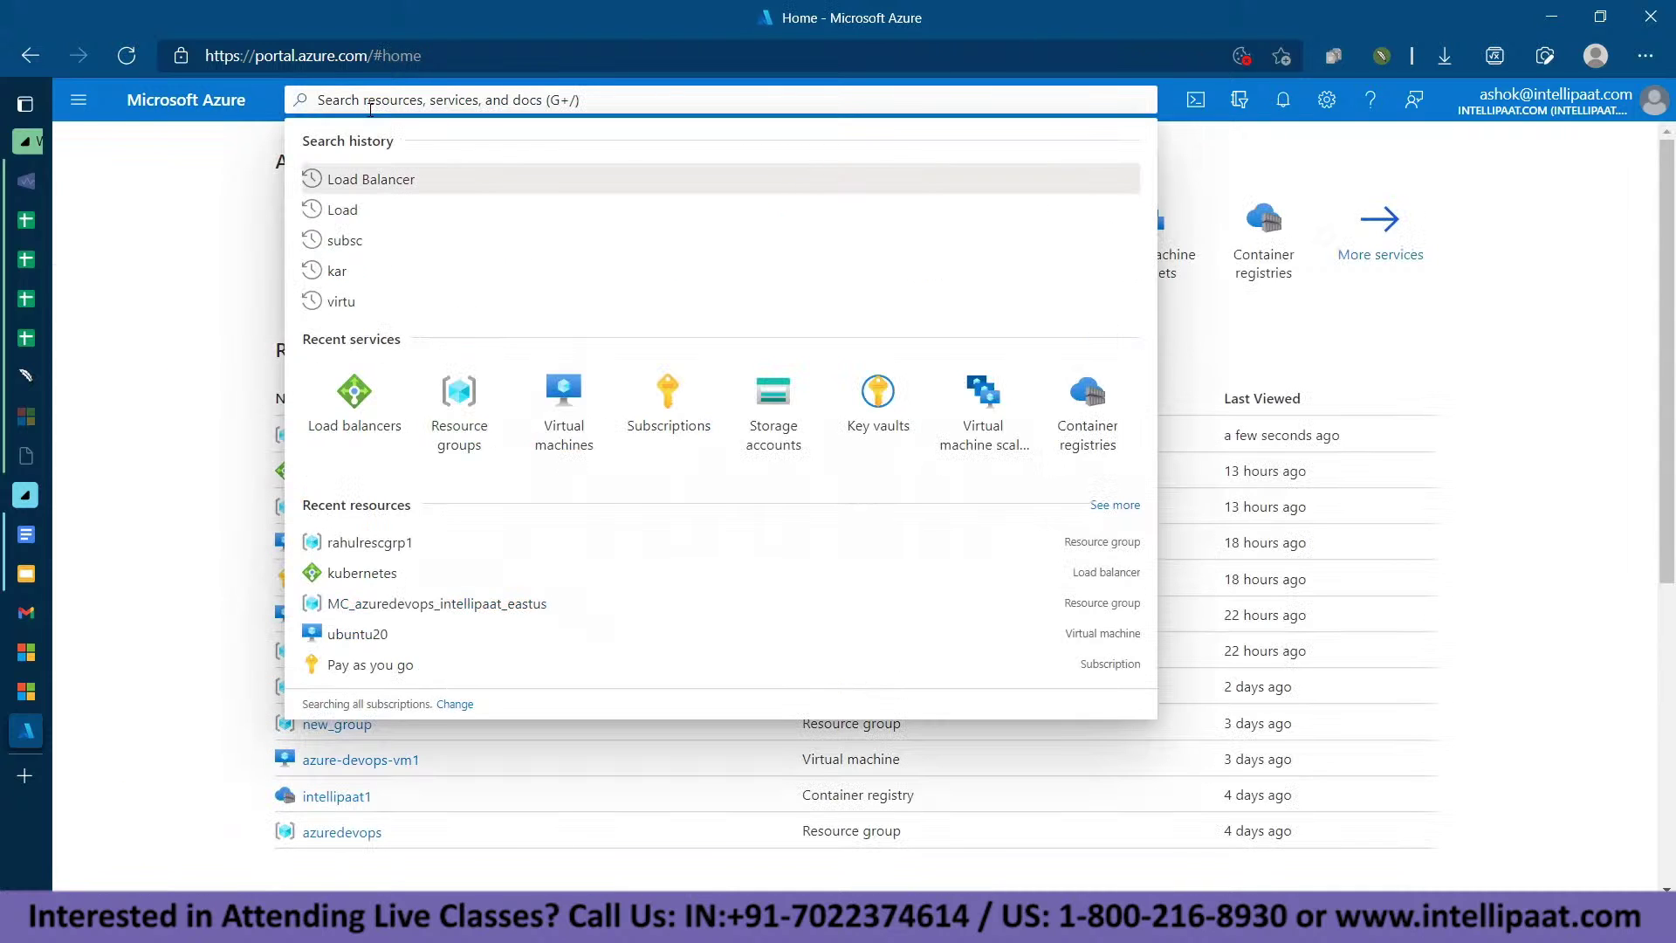
{"action": "type", "text": "key vault"}
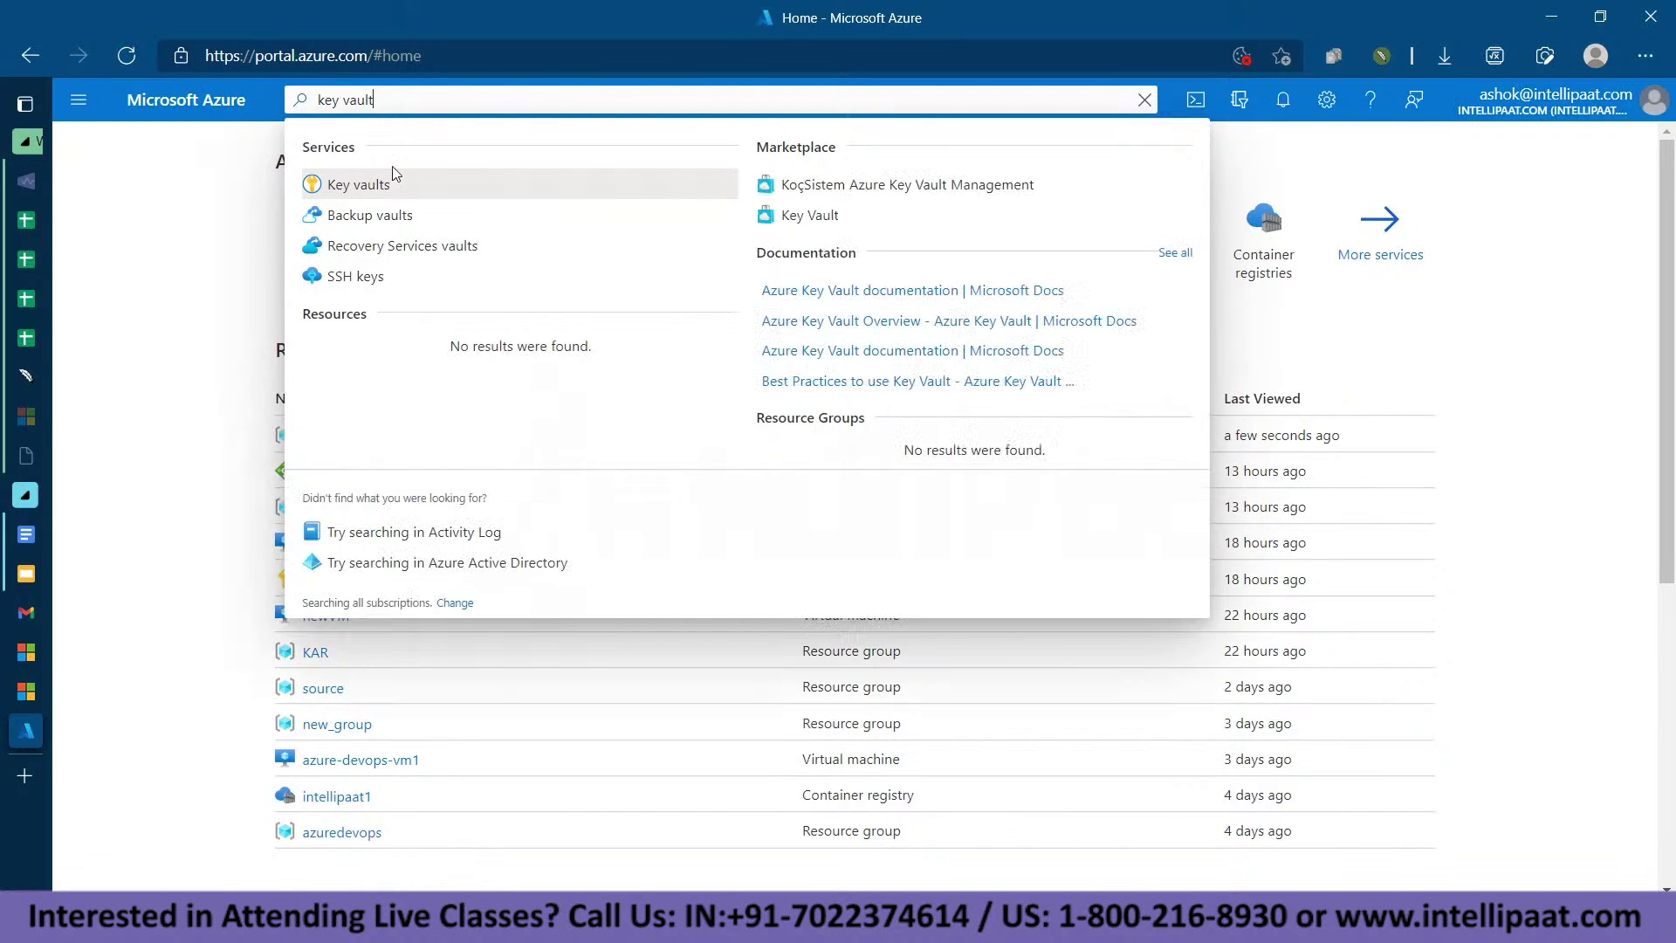
{"action": "left_click", "coordinate": [393, 181]}
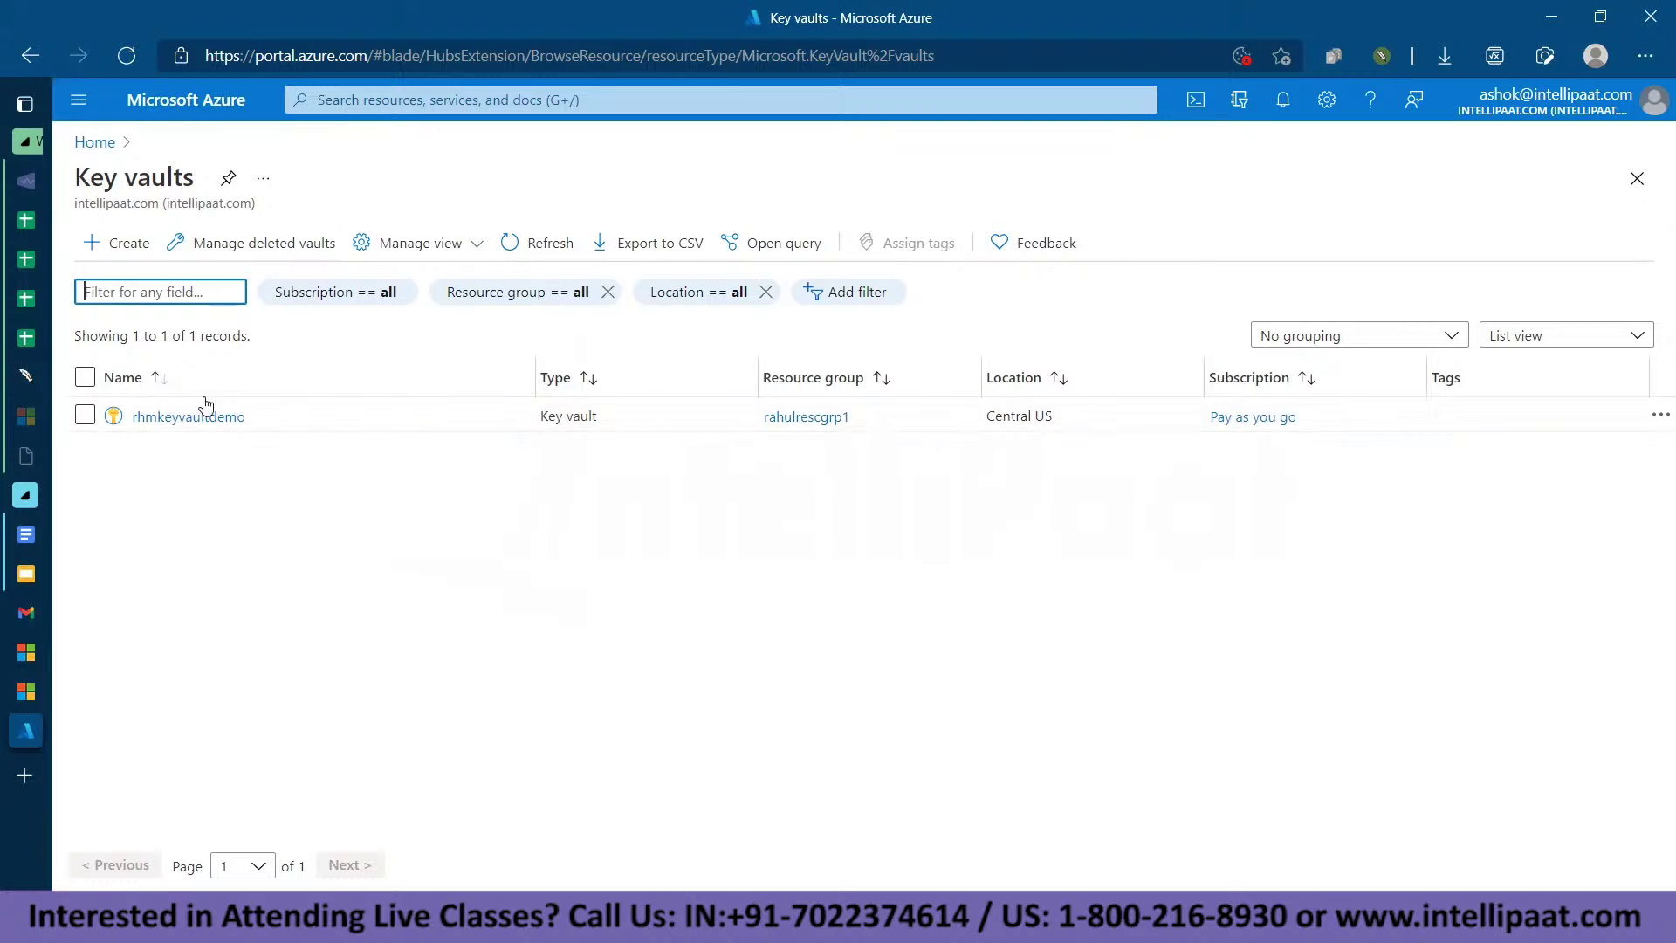
Start a new key vault in the portal and examine its basic settings, including the pricing tier options and recovery options.
{"action": "left_click", "coordinate": [125, 248]}
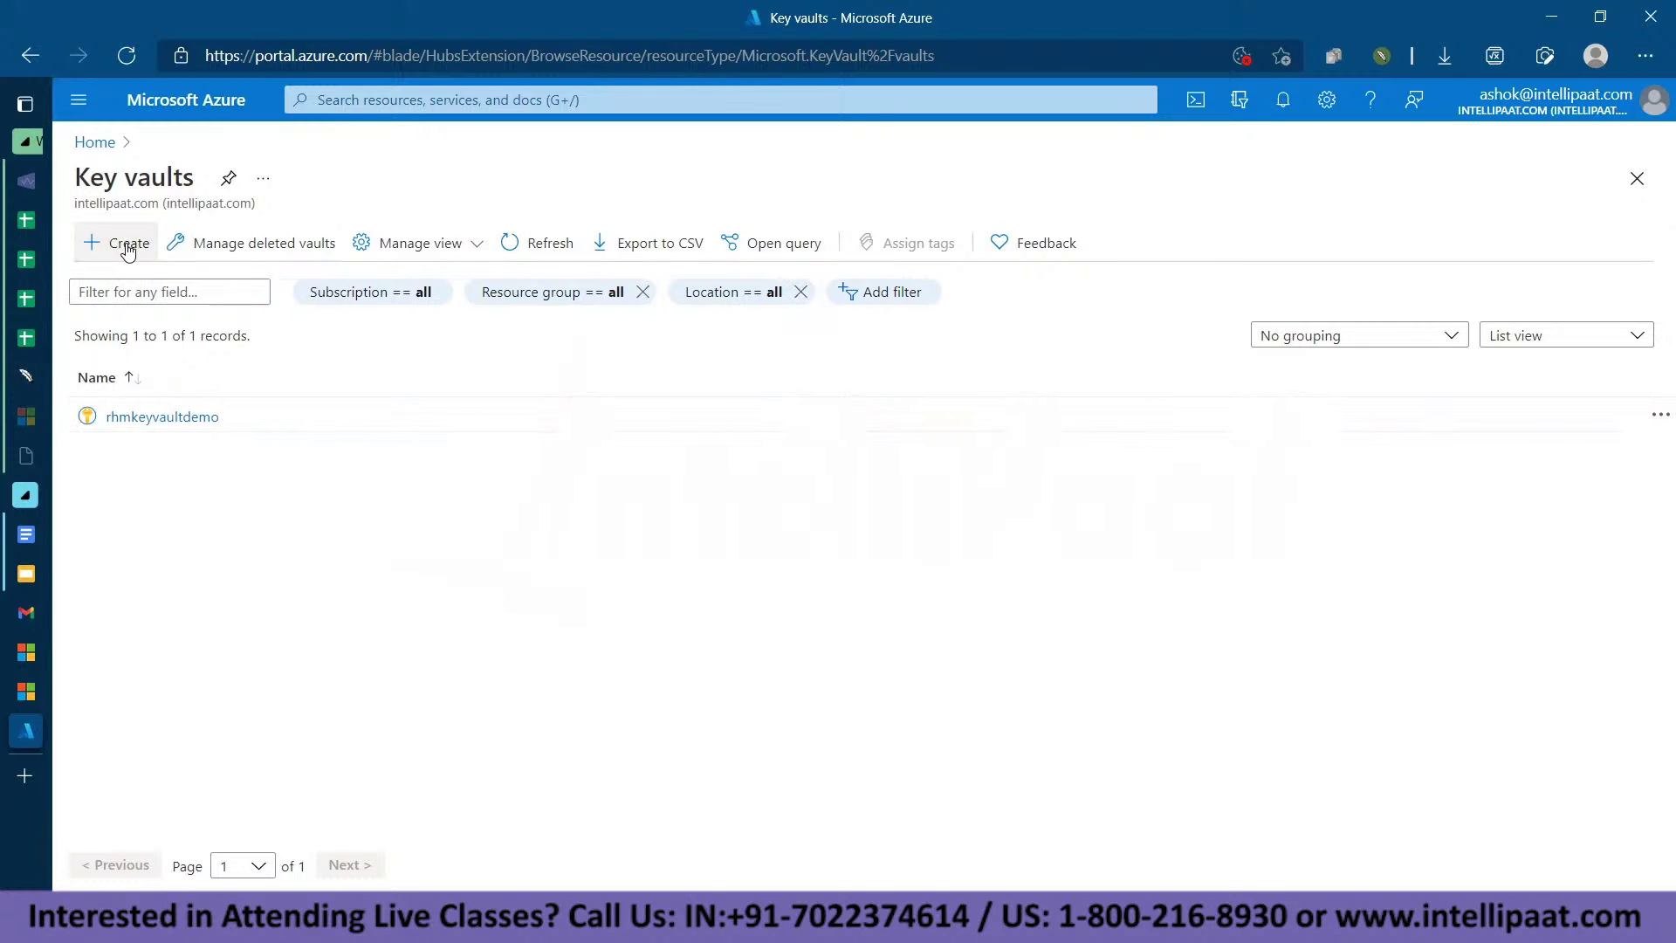
{"action": "scroll", "coordinate": [1226, 477], "scroll_direction": "down", "scroll_amount": 2}
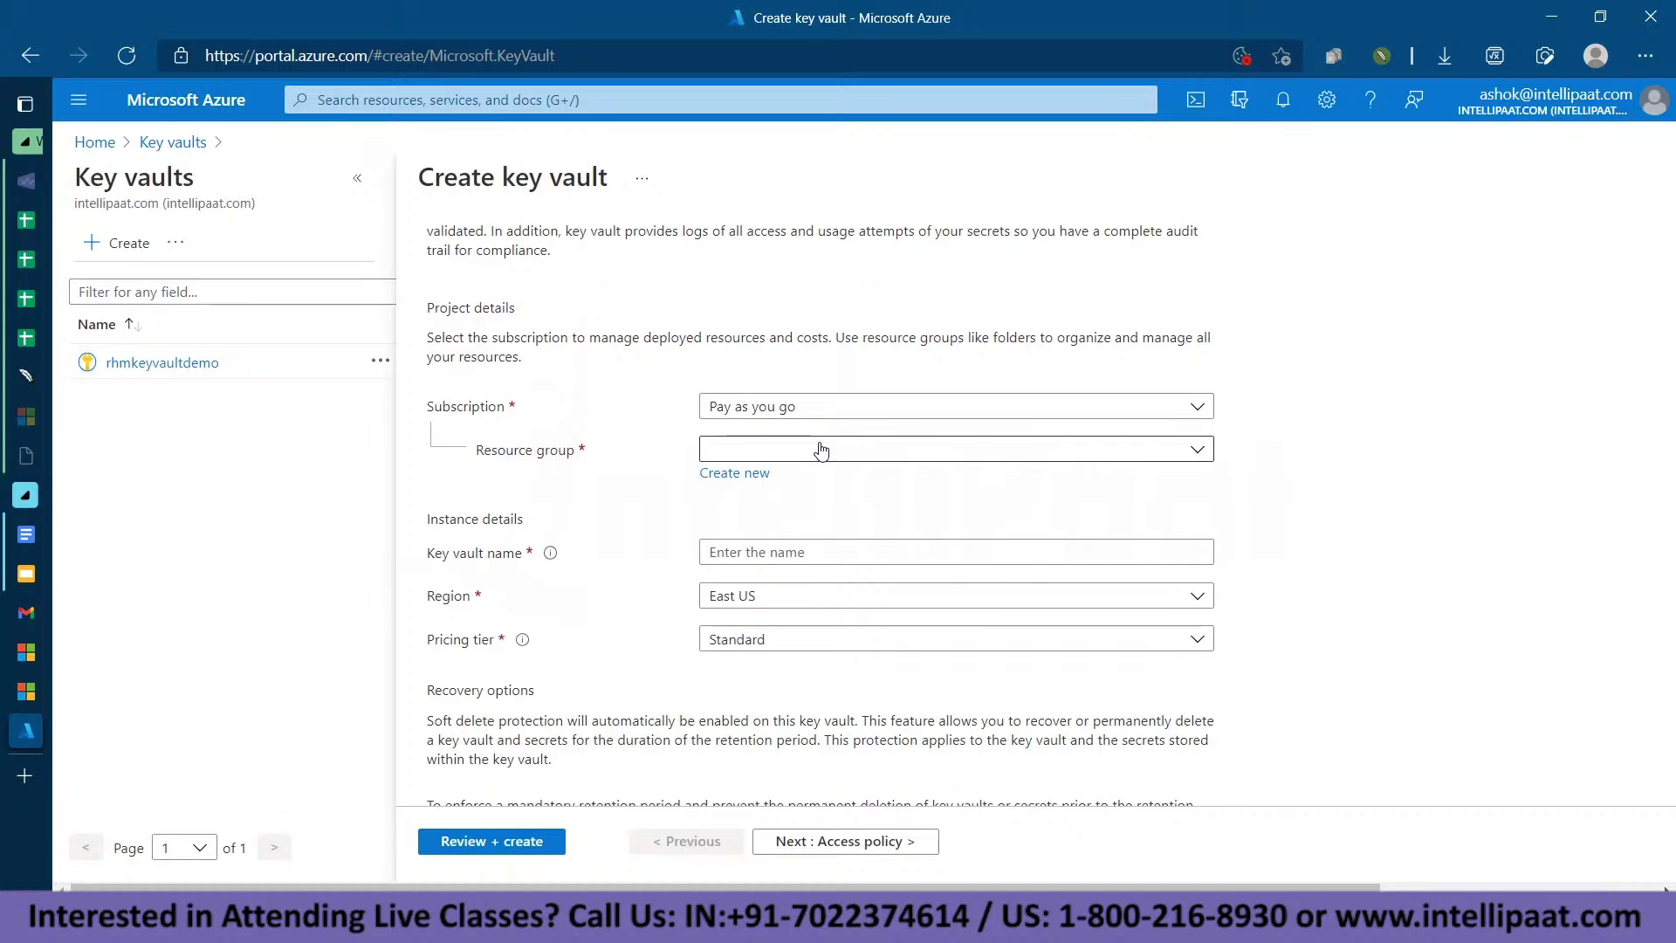
{"action": "scroll", "coordinate": [1388, 498], "scroll_direction": "down", "scroll_amount": 2}
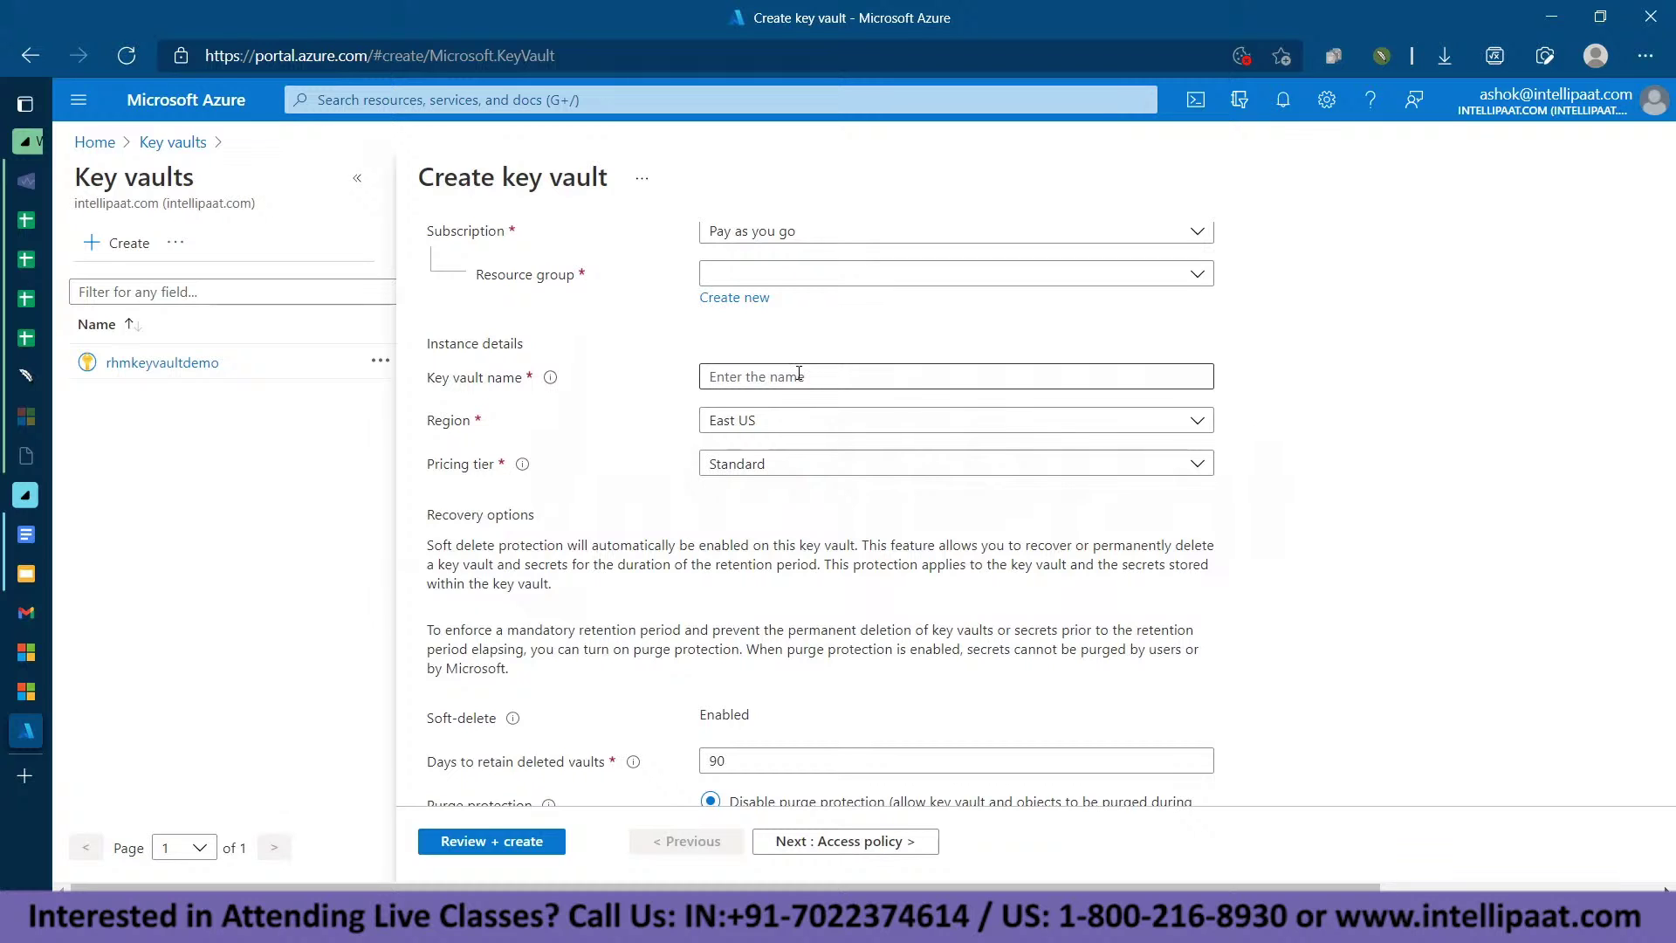
{"action": "scroll", "coordinate": [798, 388], "scroll_direction": "down", "scroll_amount": 2}
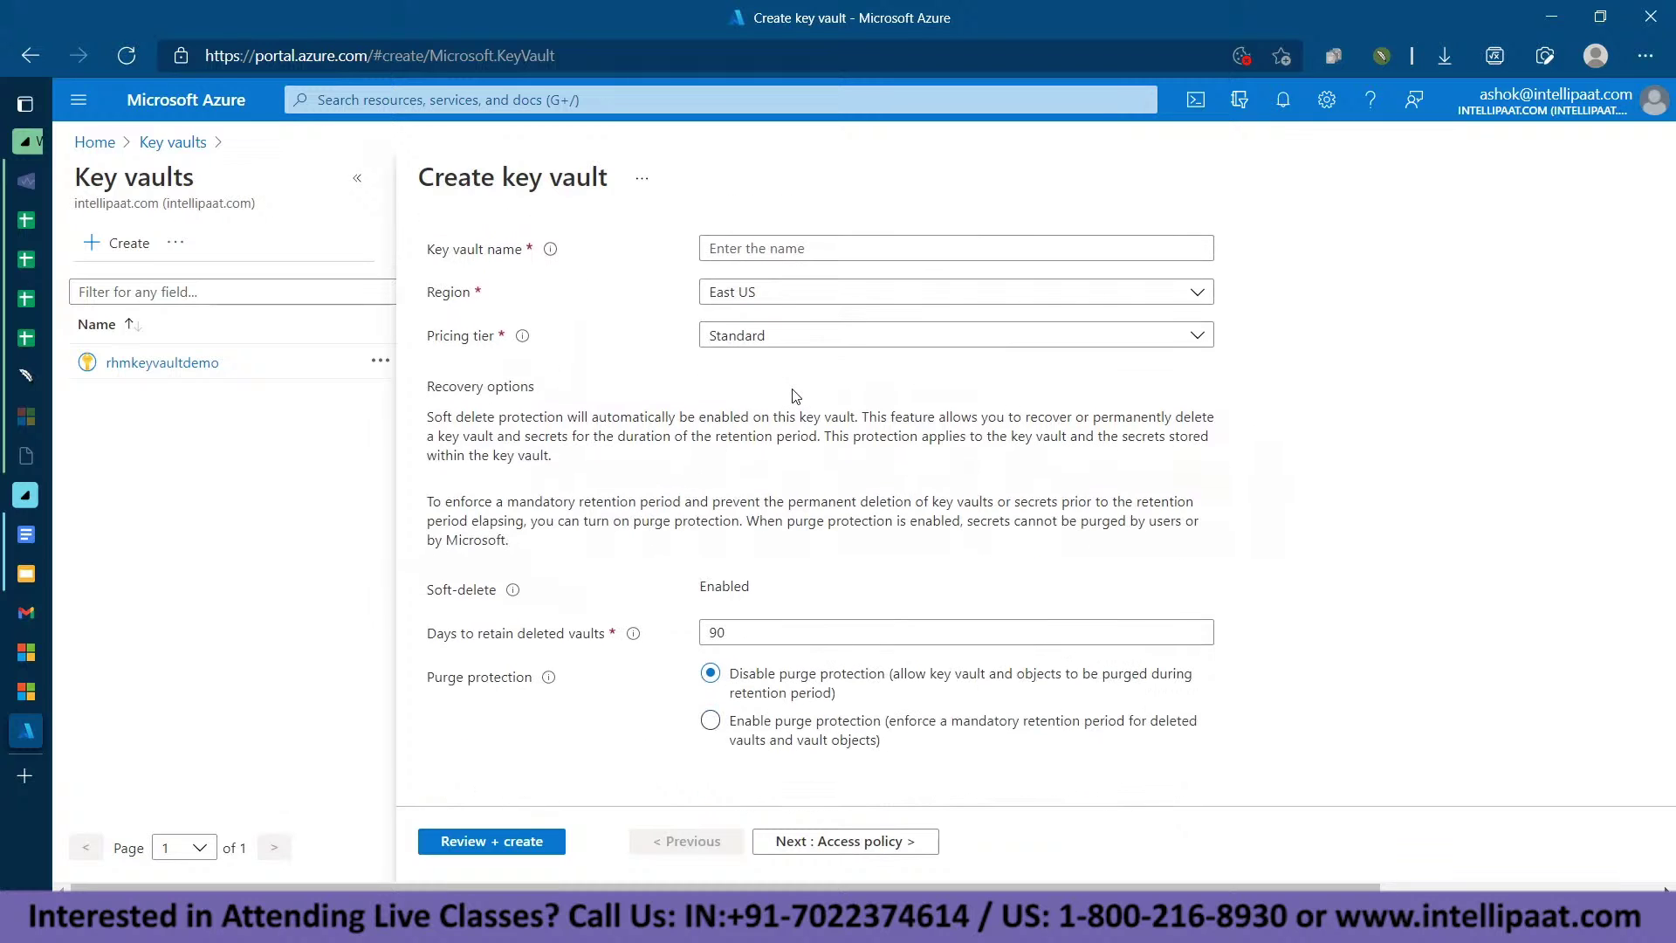
{"action": "left_click", "coordinate": [790, 338]}
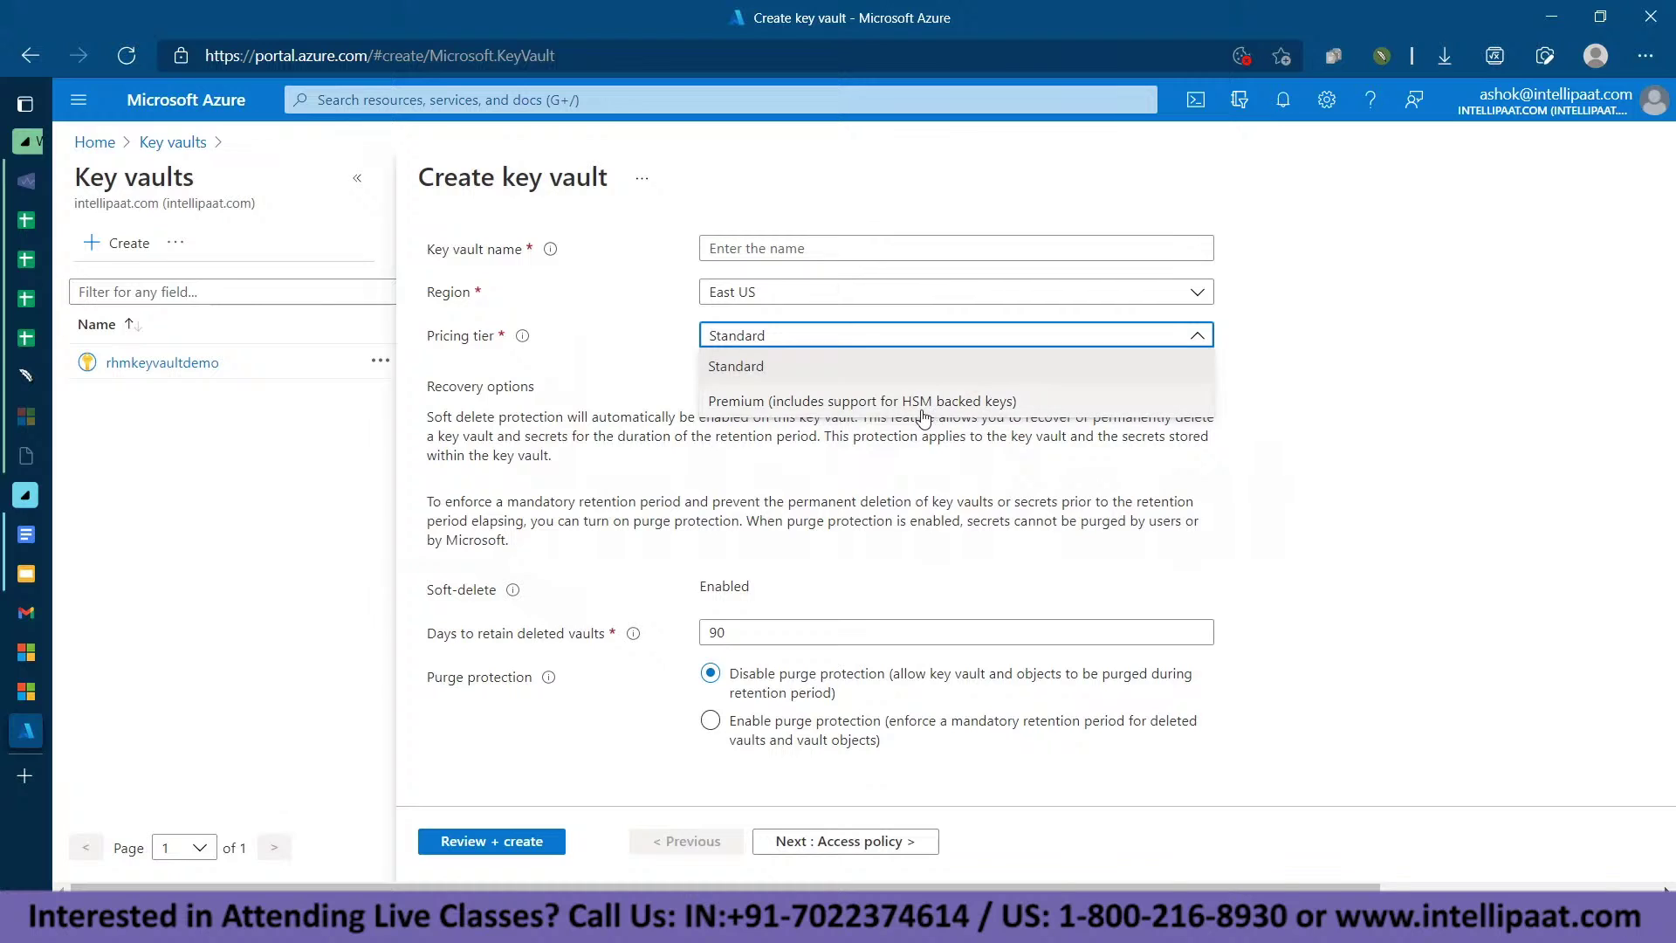
{"action": "left_click", "coordinate": [1353, 455]}
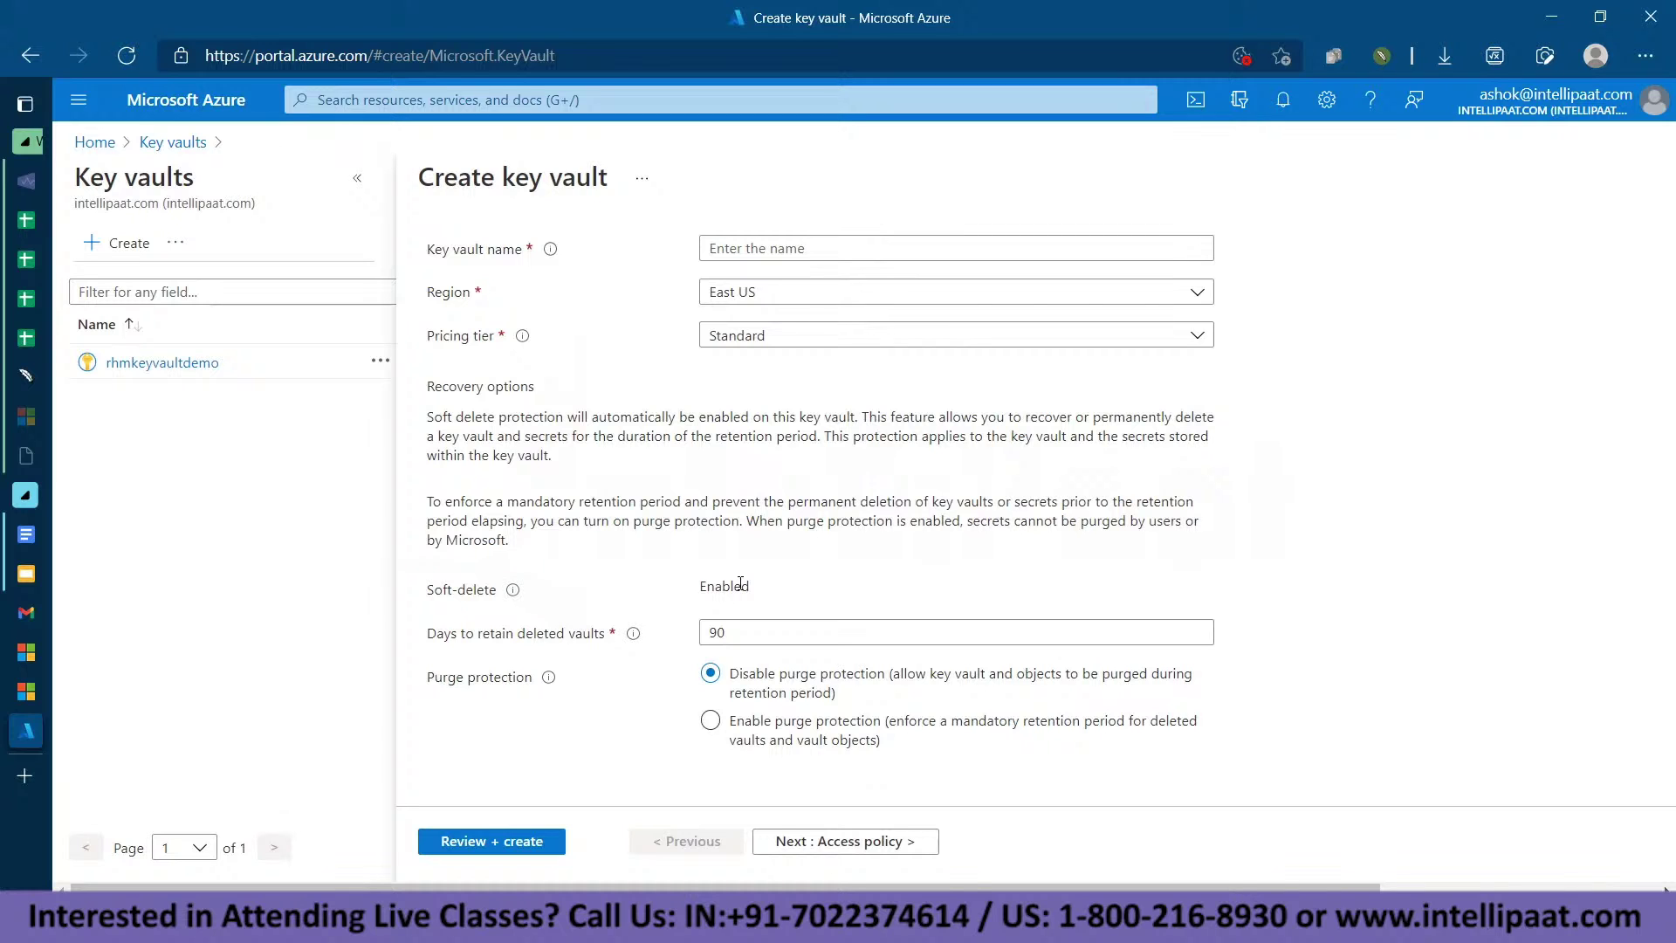
{"action": "scroll", "coordinate": [740, 583], "scroll_direction": "up", "scroll_amount": 3}
{"action": "scroll", "coordinate": [740, 583], "scroll_direction": "up", "scroll_amount": 3}
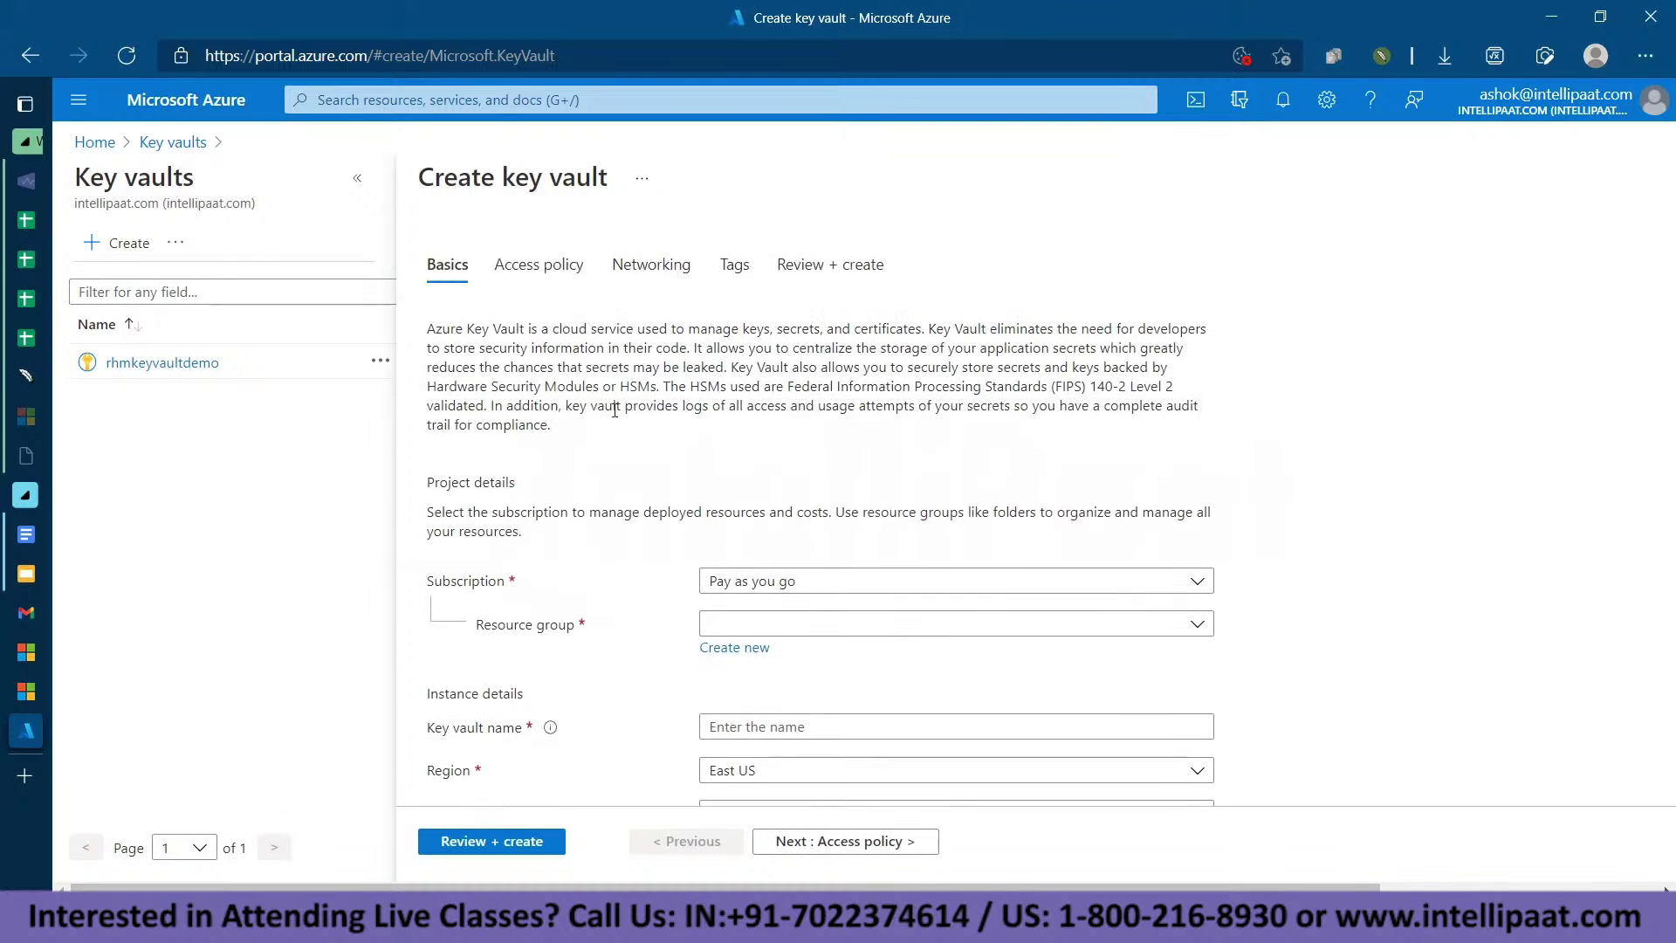
Examine the new key vault's access policy and networking settings, then its final review summary.
{"action": "left_click", "coordinate": [558, 273]}
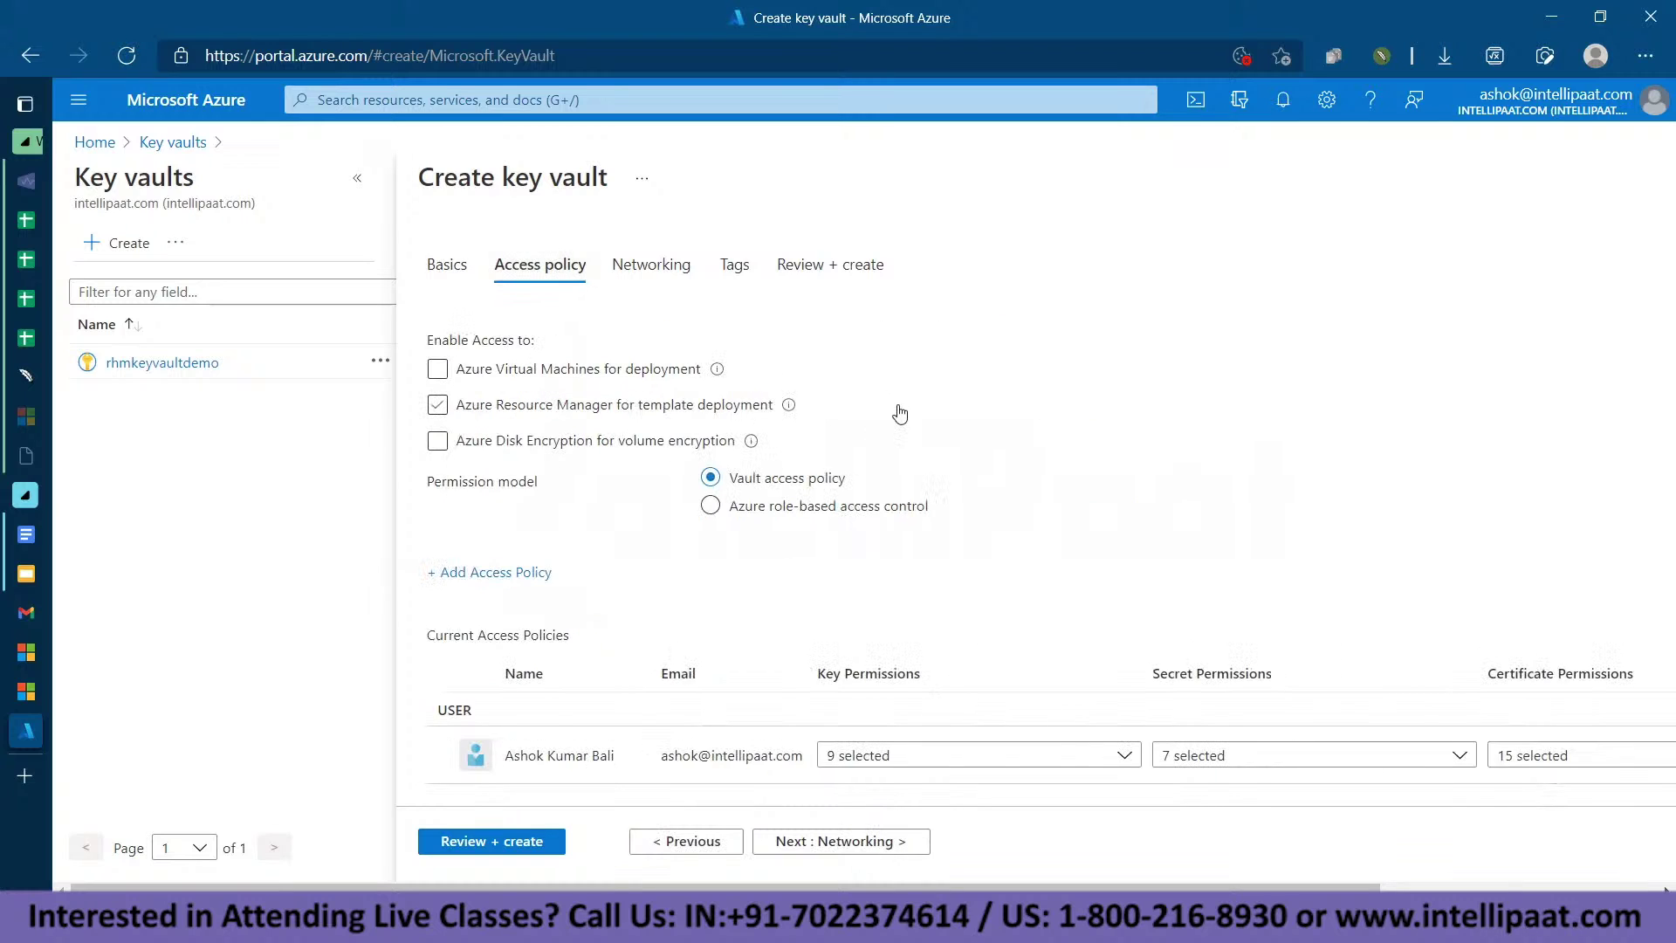
{"action": "left_click", "coordinate": [650, 273]}
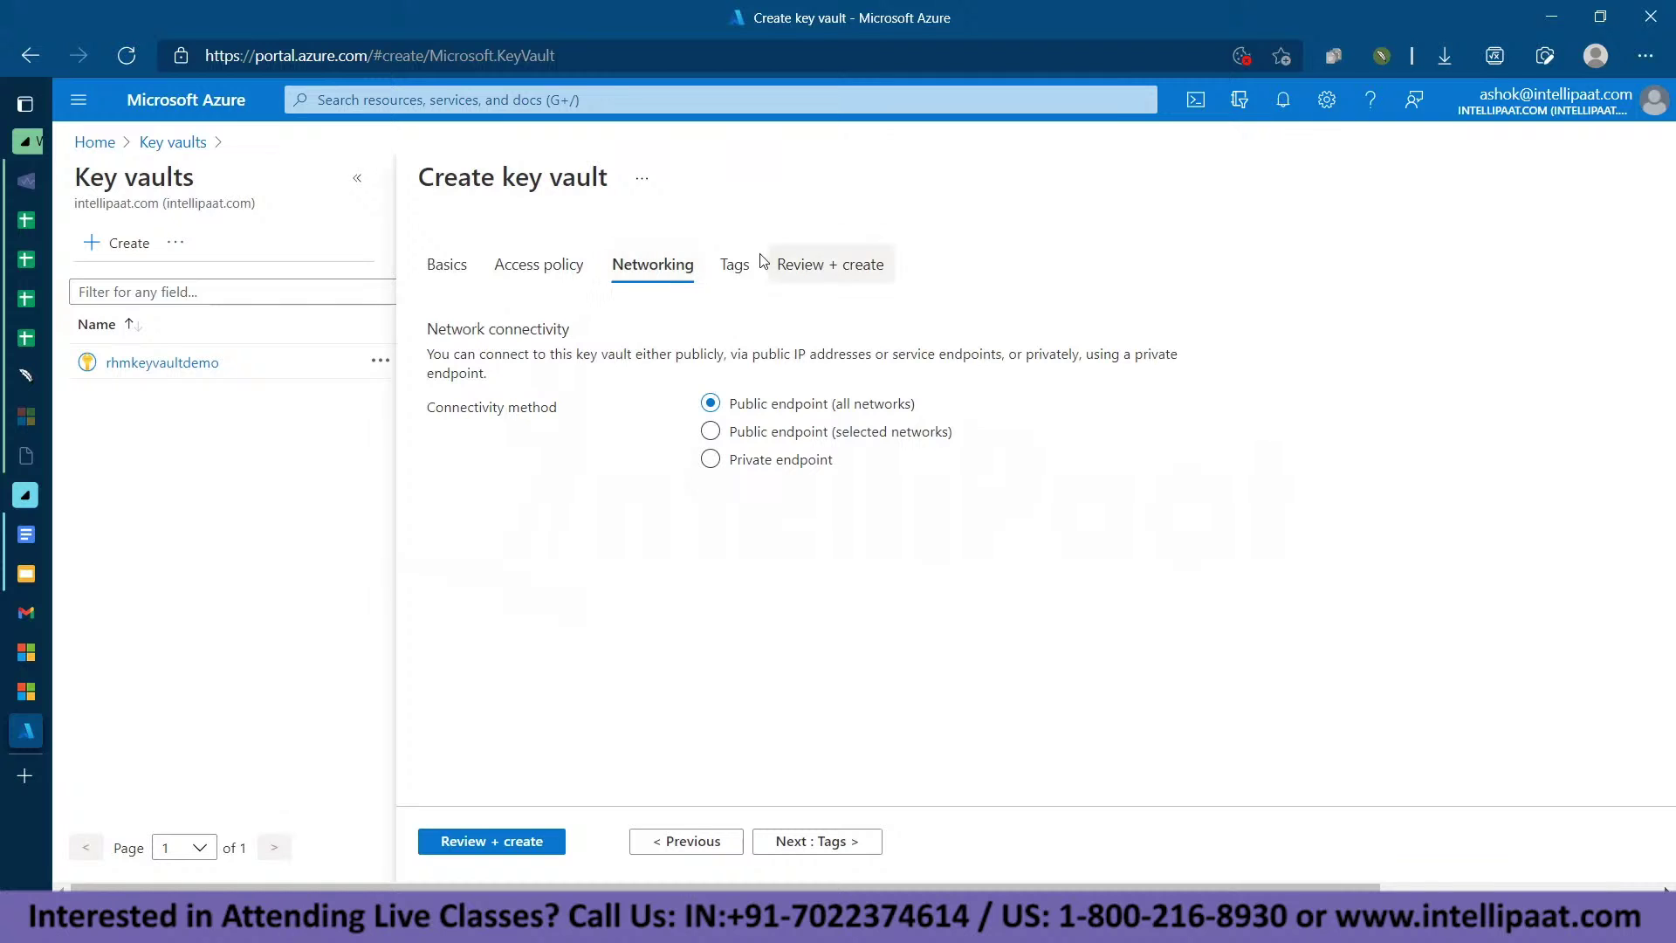
{"action": "left_click", "coordinate": [816, 270]}
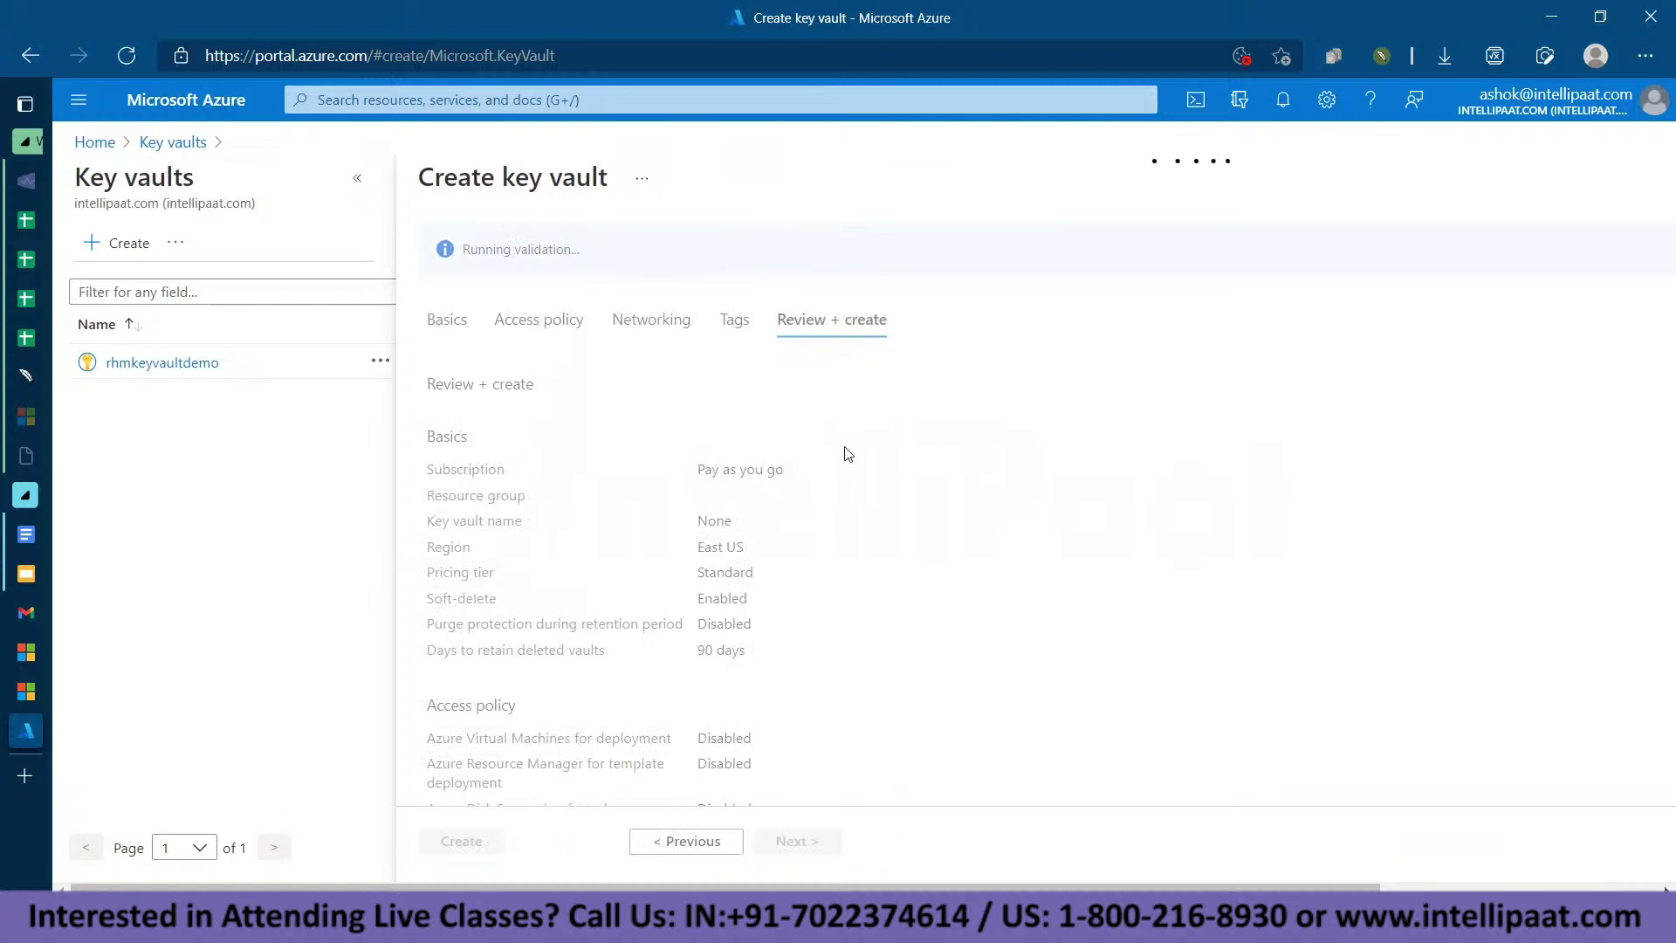
{"action": "scroll", "coordinate": [628, 427], "scroll_direction": "down", "scroll_amount": 3}
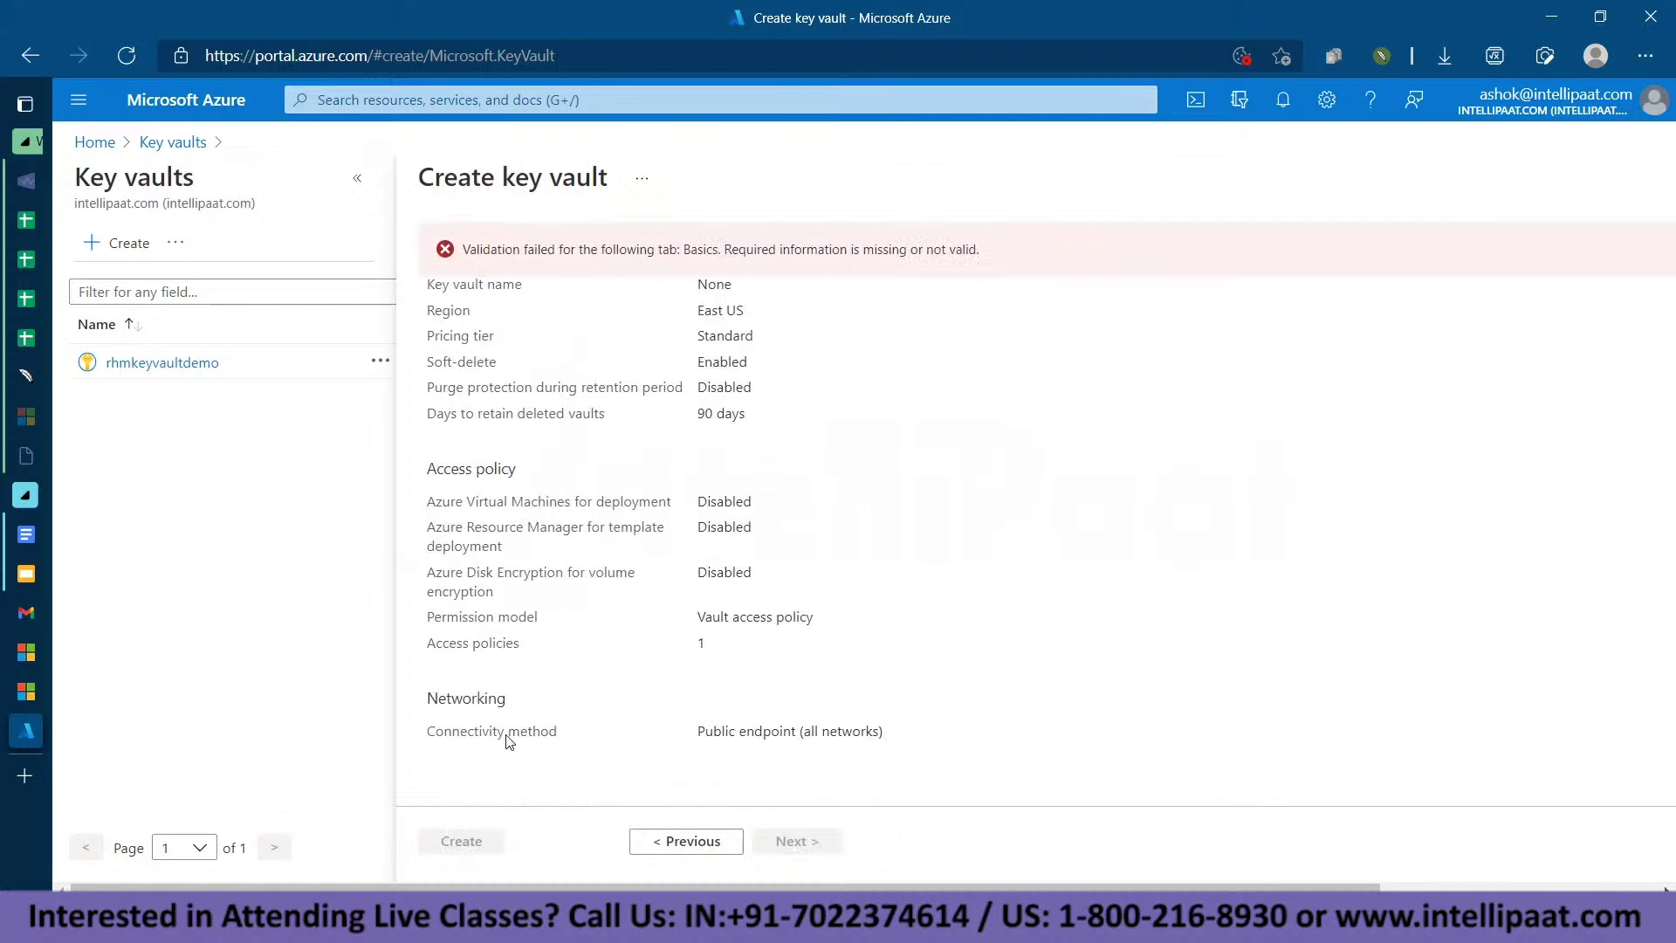
Leave the key vault creation form and open the rhmkeyvaultdemo key vault from the rahulrescgrp1 resource group.
{"action": "scroll", "coordinate": [666, 644], "scroll_direction": "up", "scroll_amount": 3}
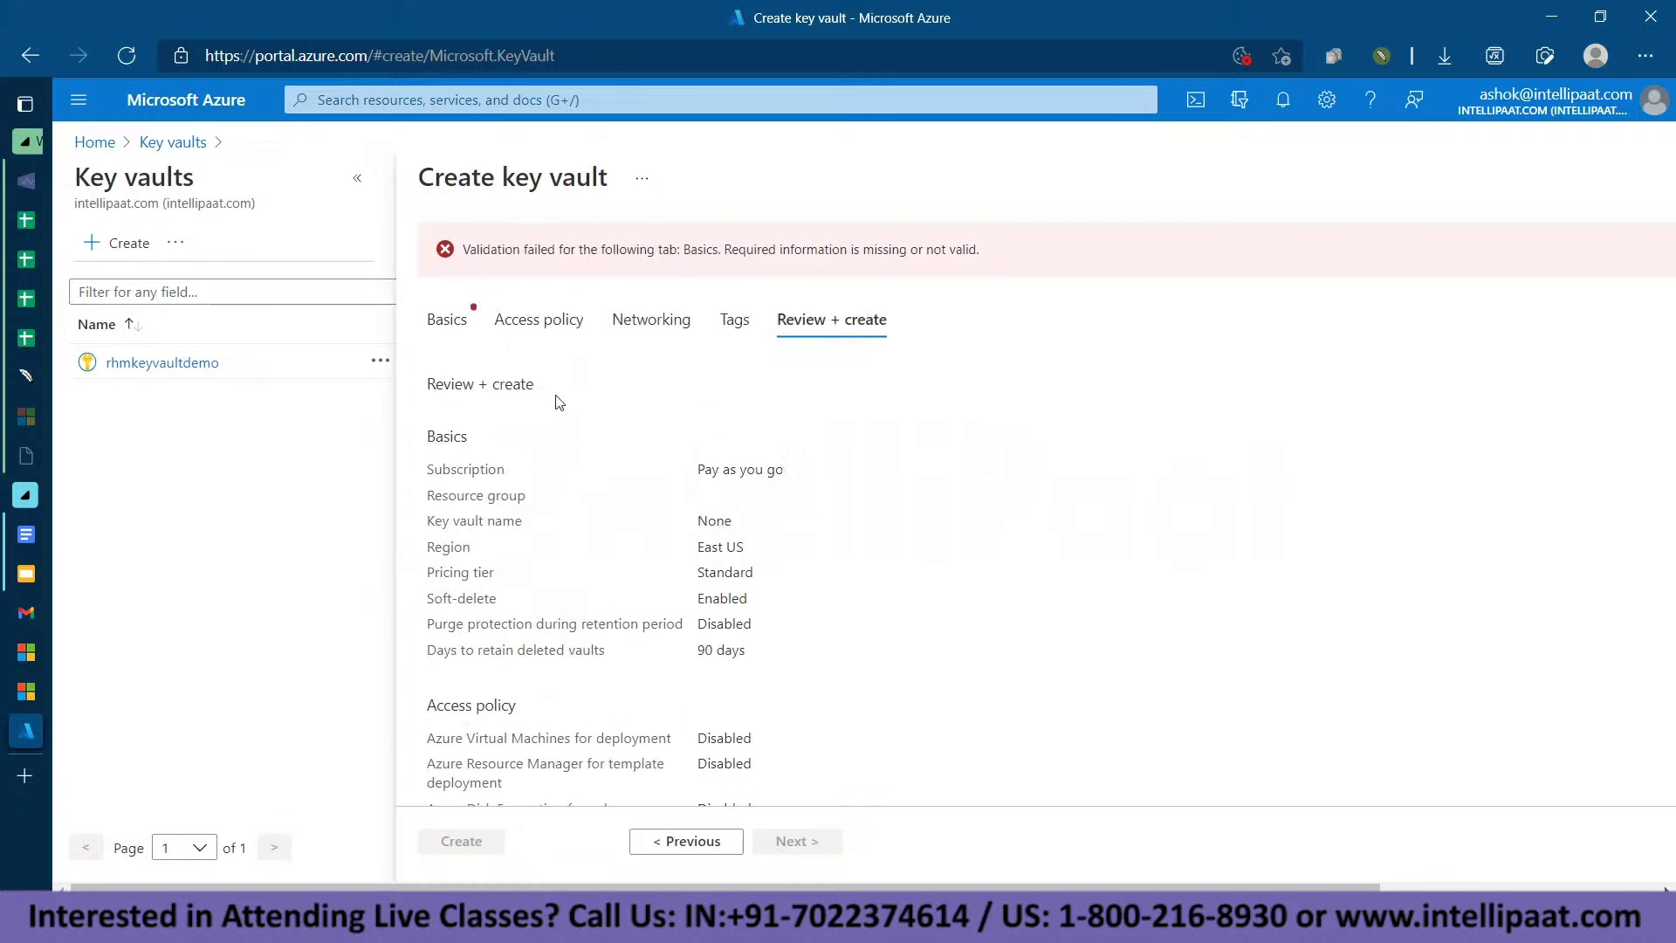
{"action": "left_click", "coordinate": [441, 329]}
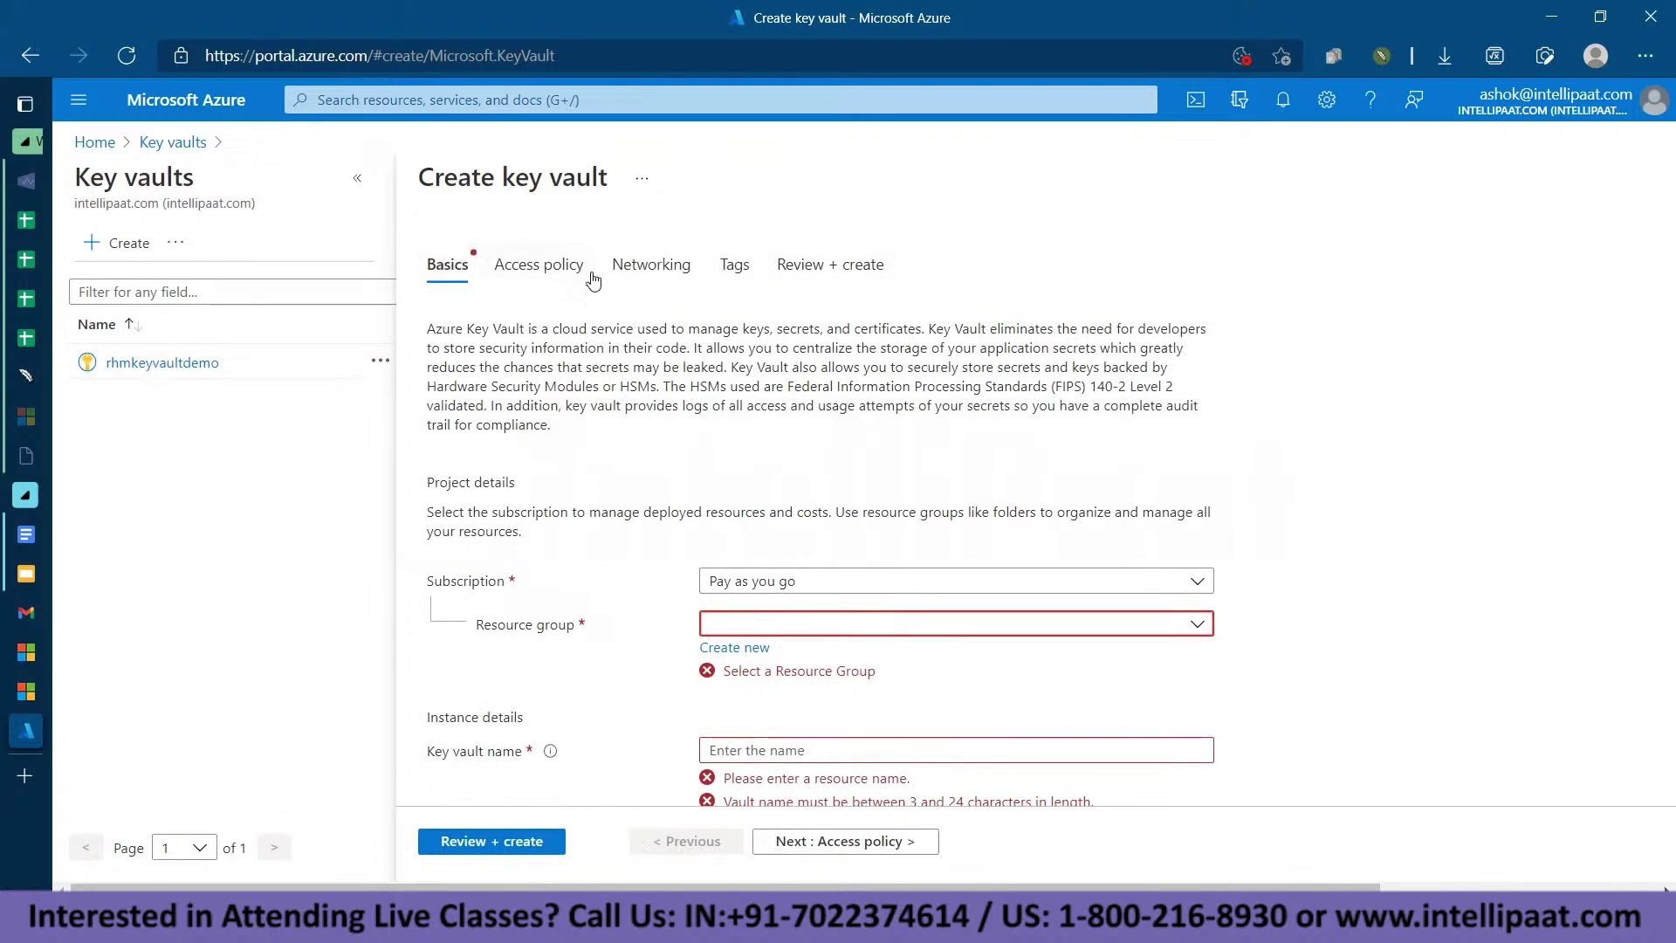
{"action": "left_click", "coordinate": [357, 178]}
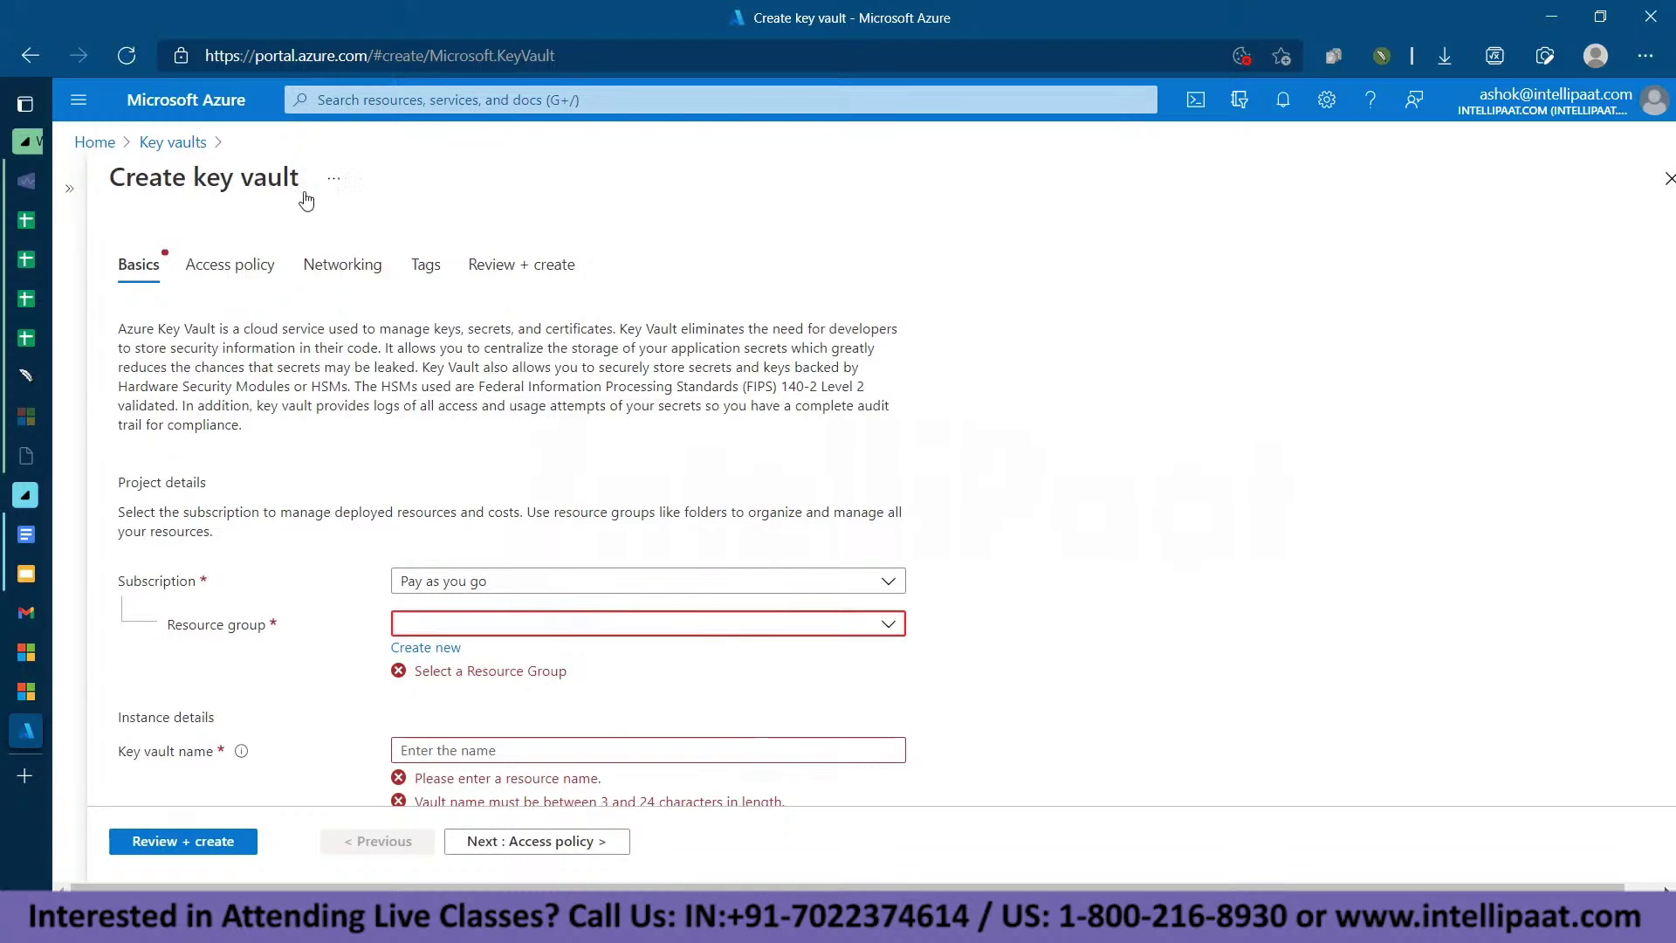
{"action": "left_click", "coordinate": [87, 143]}
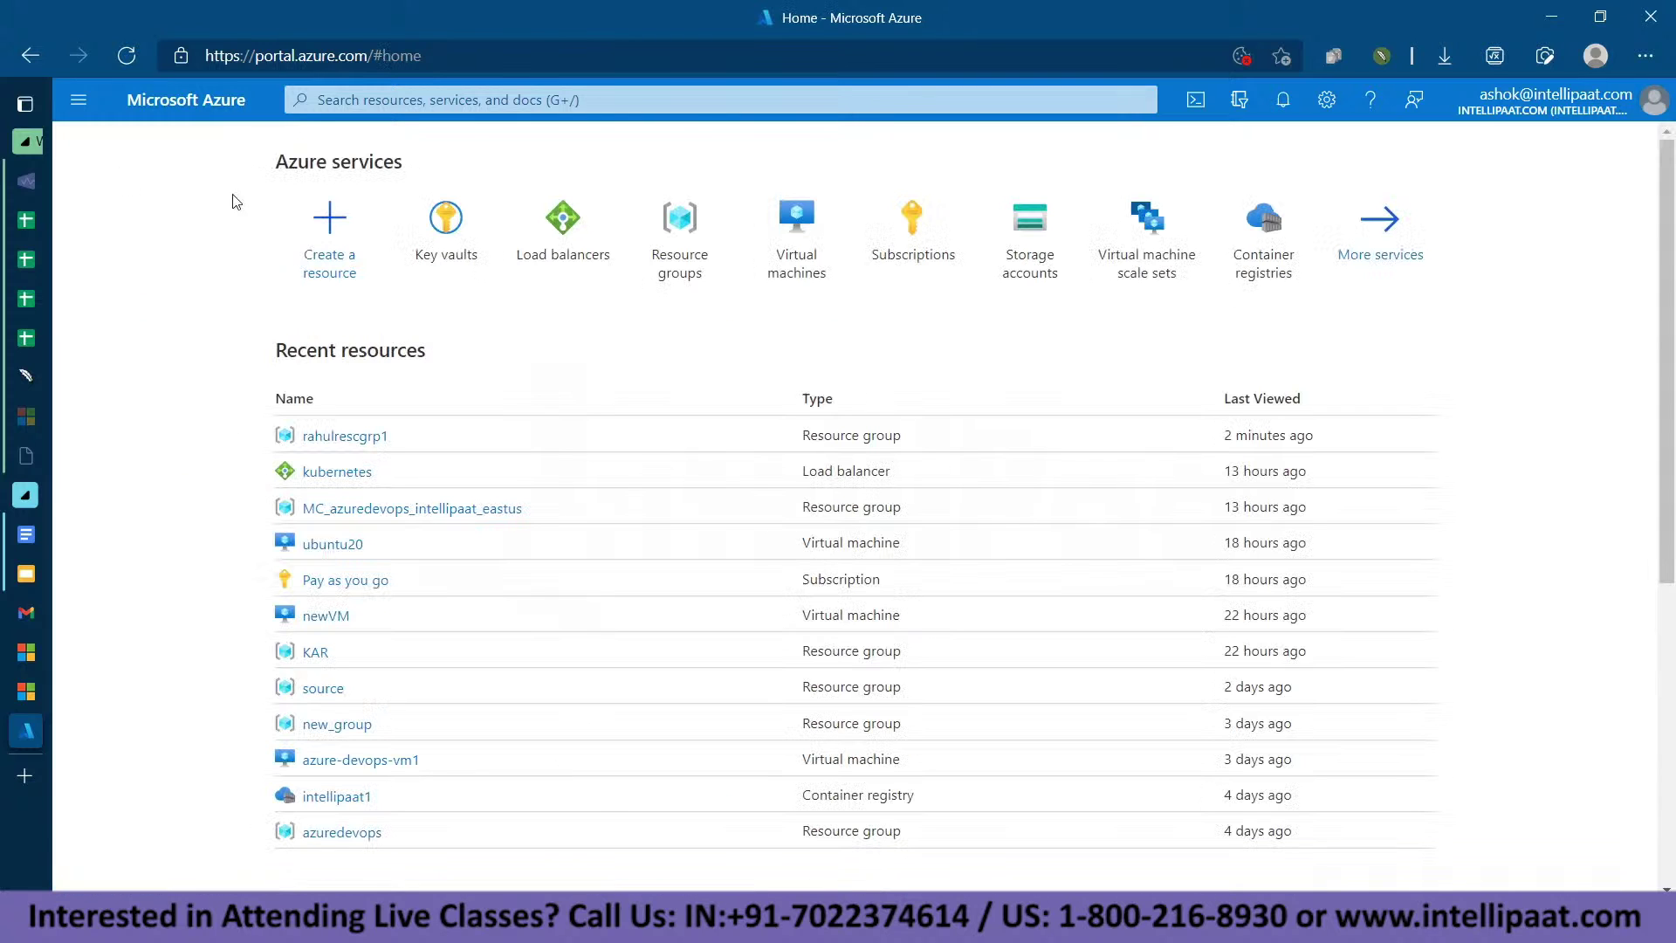
{"action": "left_click", "coordinate": [344, 436]}
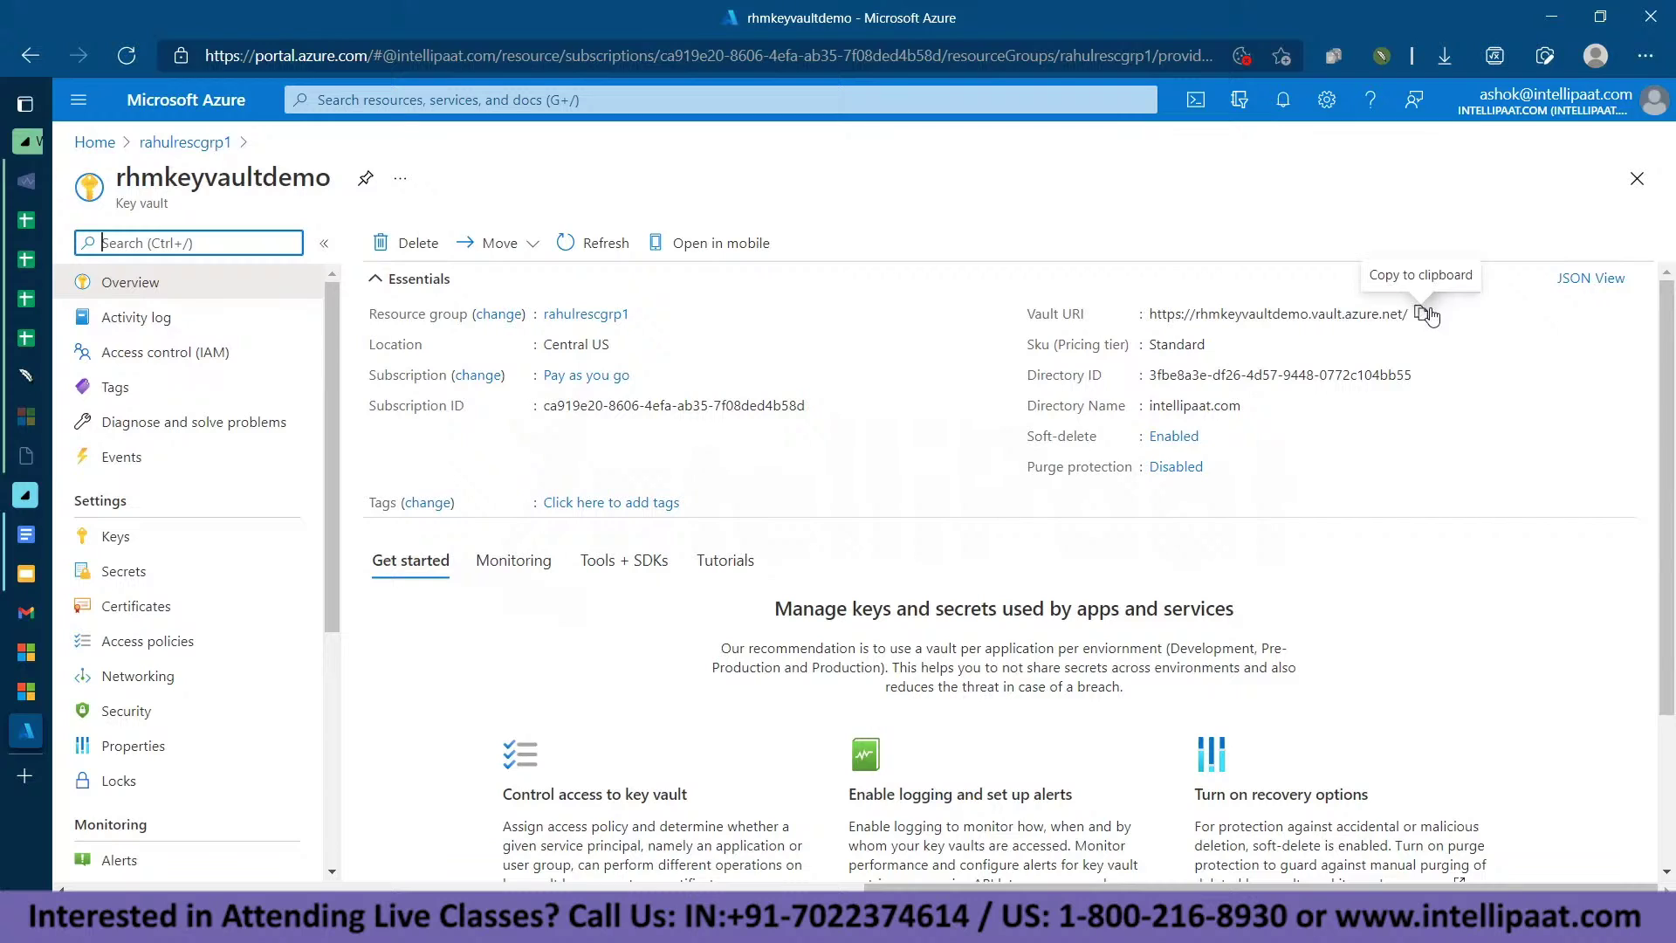
Examine the rhmkeyvaultdemo overview, including its vault URI, and its keys, secrets and certificates pages.
{"action": "left_click", "coordinate": [1426, 317]}
{"action": "scroll", "coordinate": [1126, 457], "scroll_direction": "down", "scroll_amount": 3}
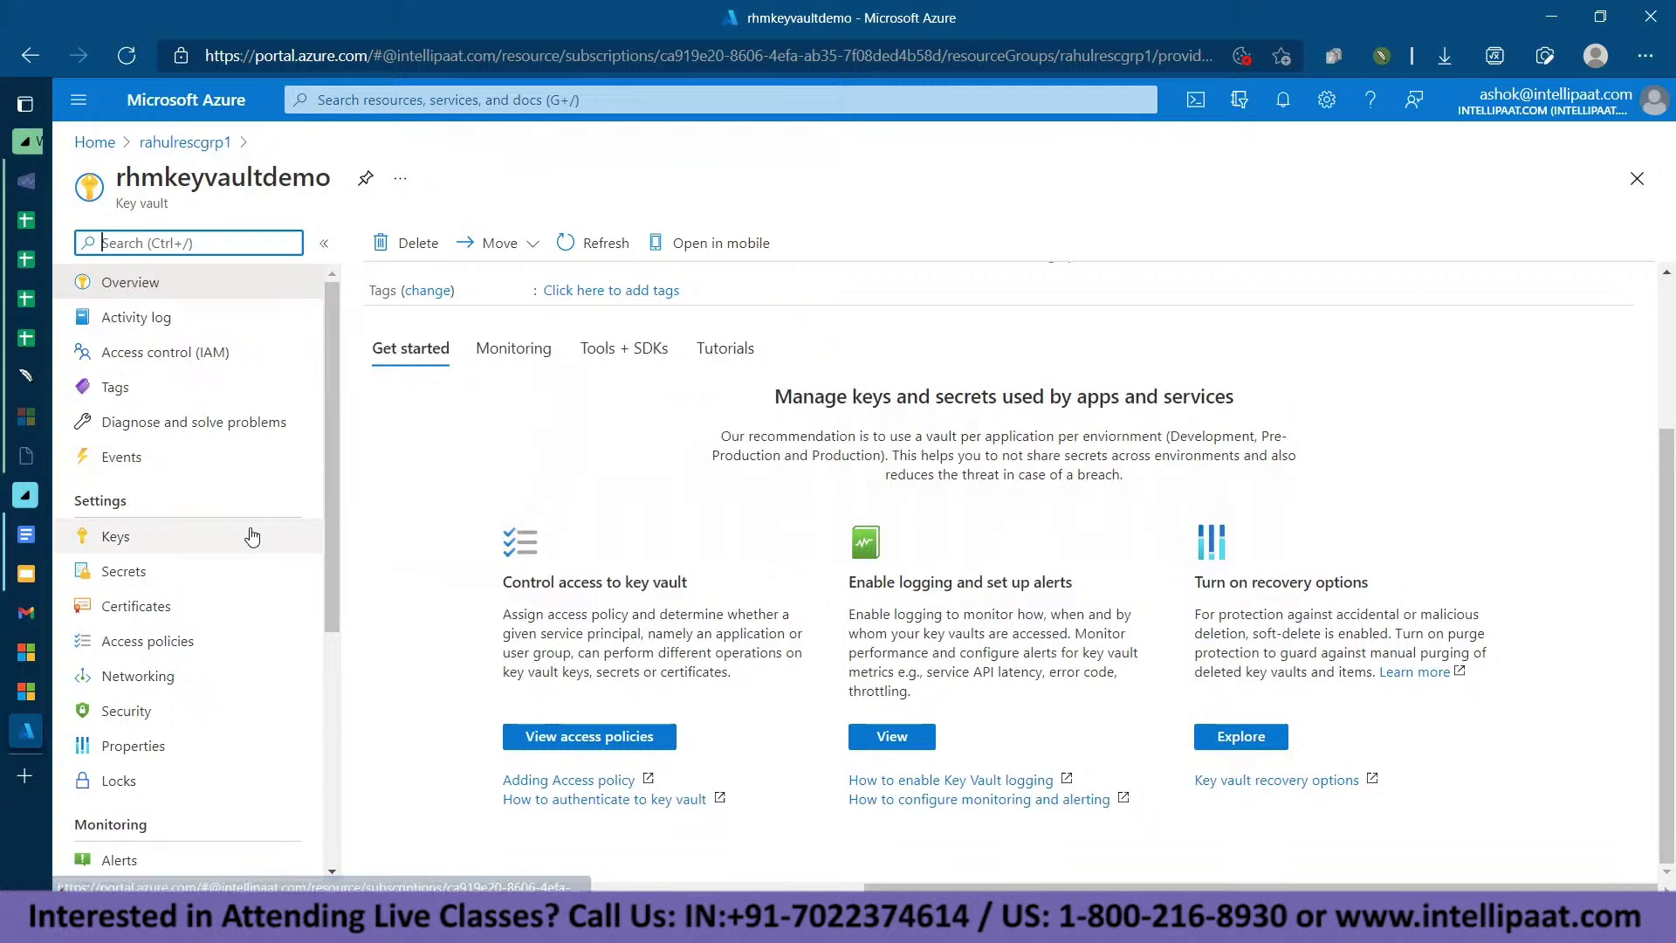
{"action": "left_click", "coordinate": [192, 542]}
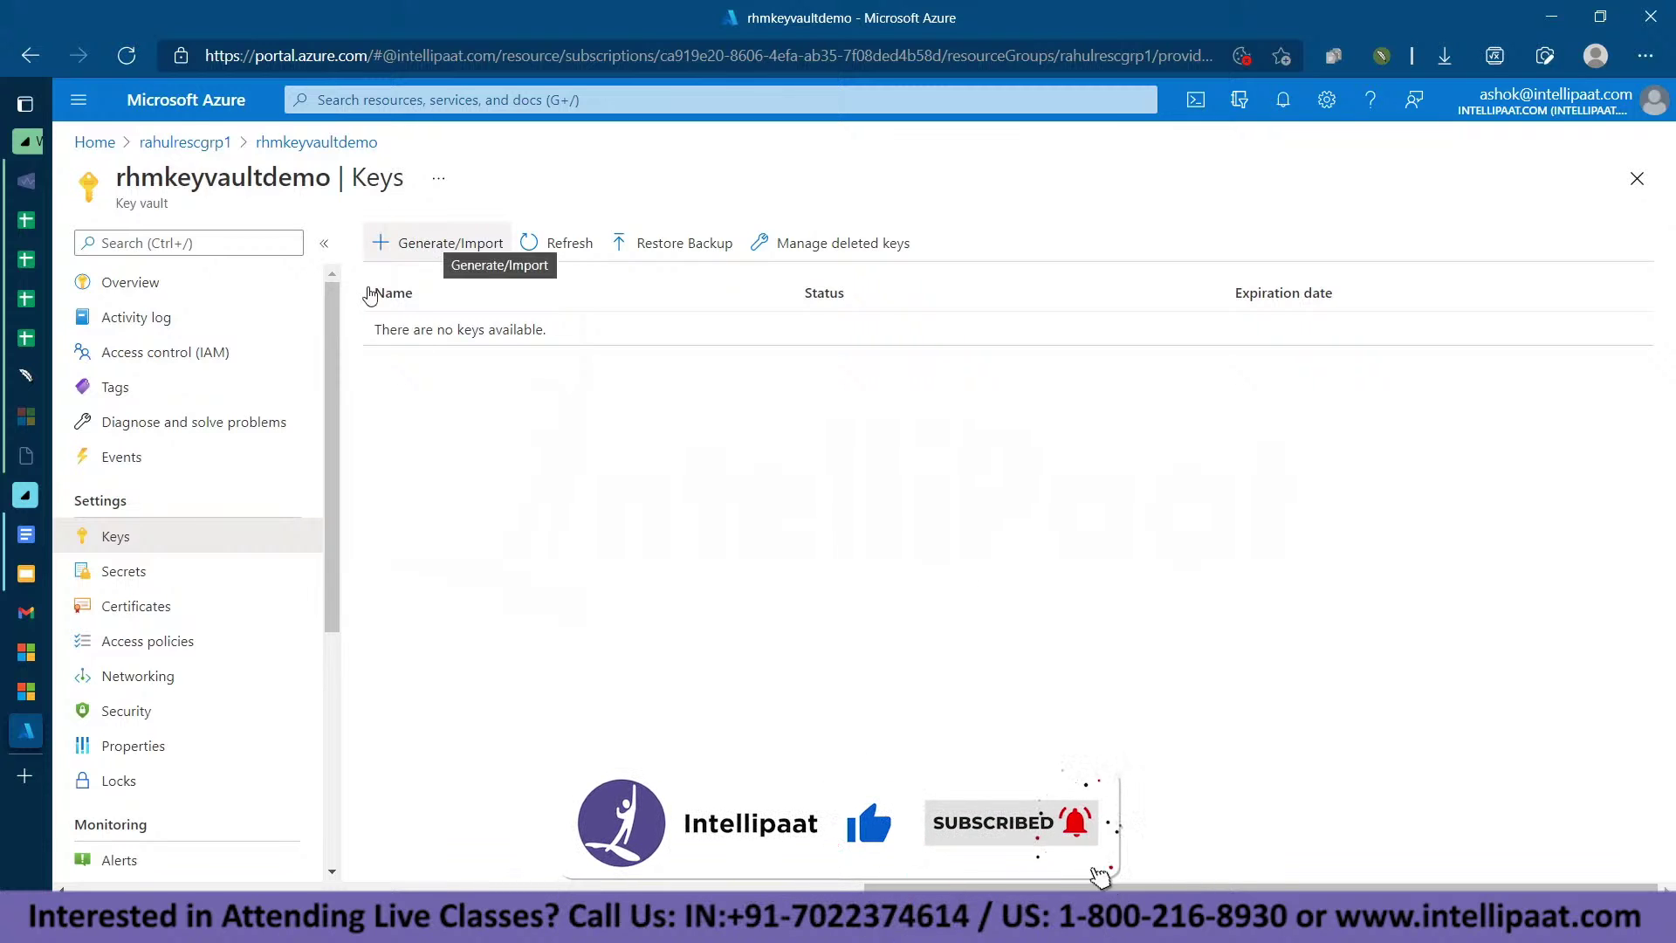
{"action": "left_click", "coordinate": [115, 581]}
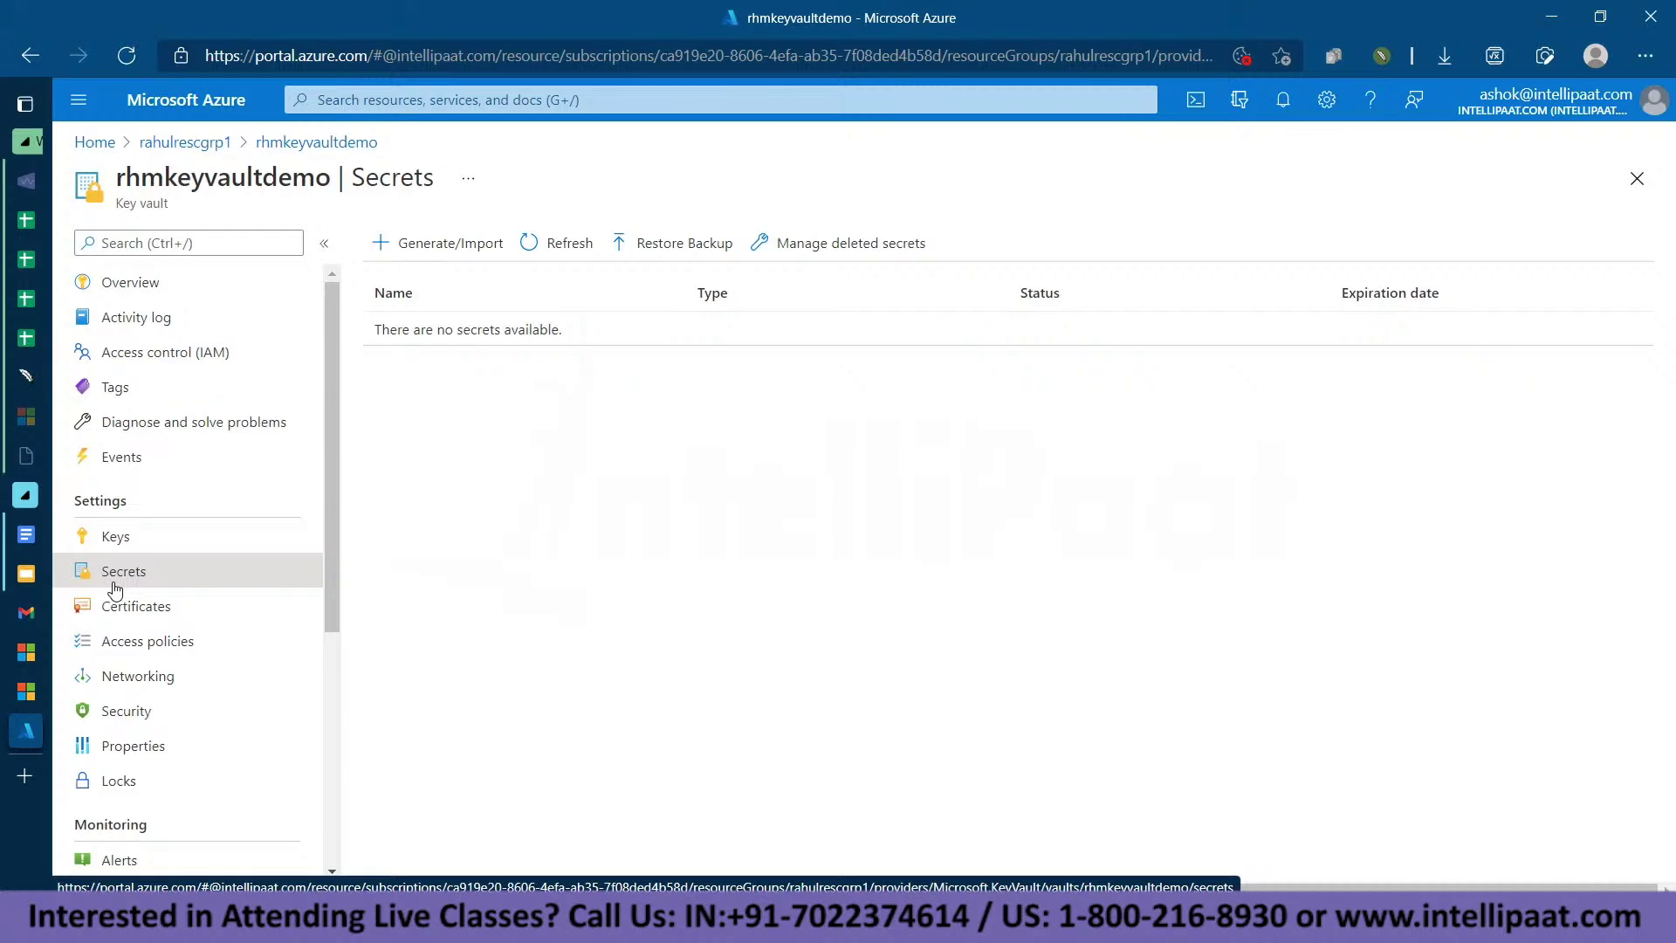
{"action": "left_click", "coordinate": [223, 602]}
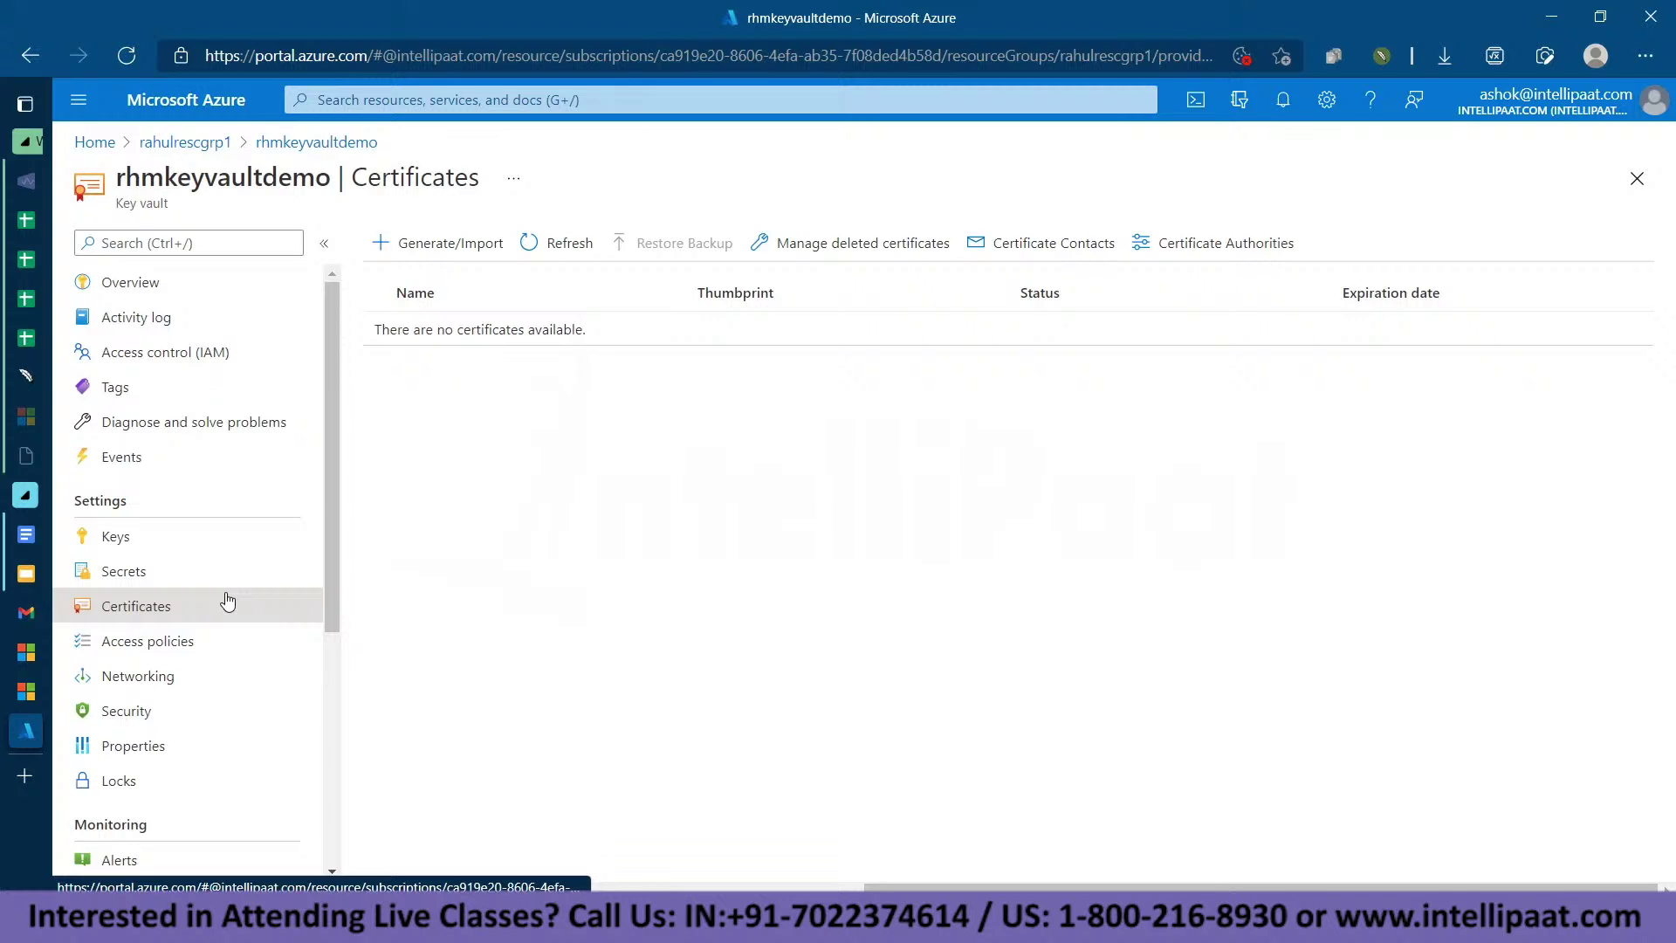
Open the key vault's monitoring logs and dismiss the Log Analytics welcome and the example queries to view the query editor.
{"action": "scroll", "coordinate": [228, 602], "scroll_direction": "down", "scroll_amount": 3}
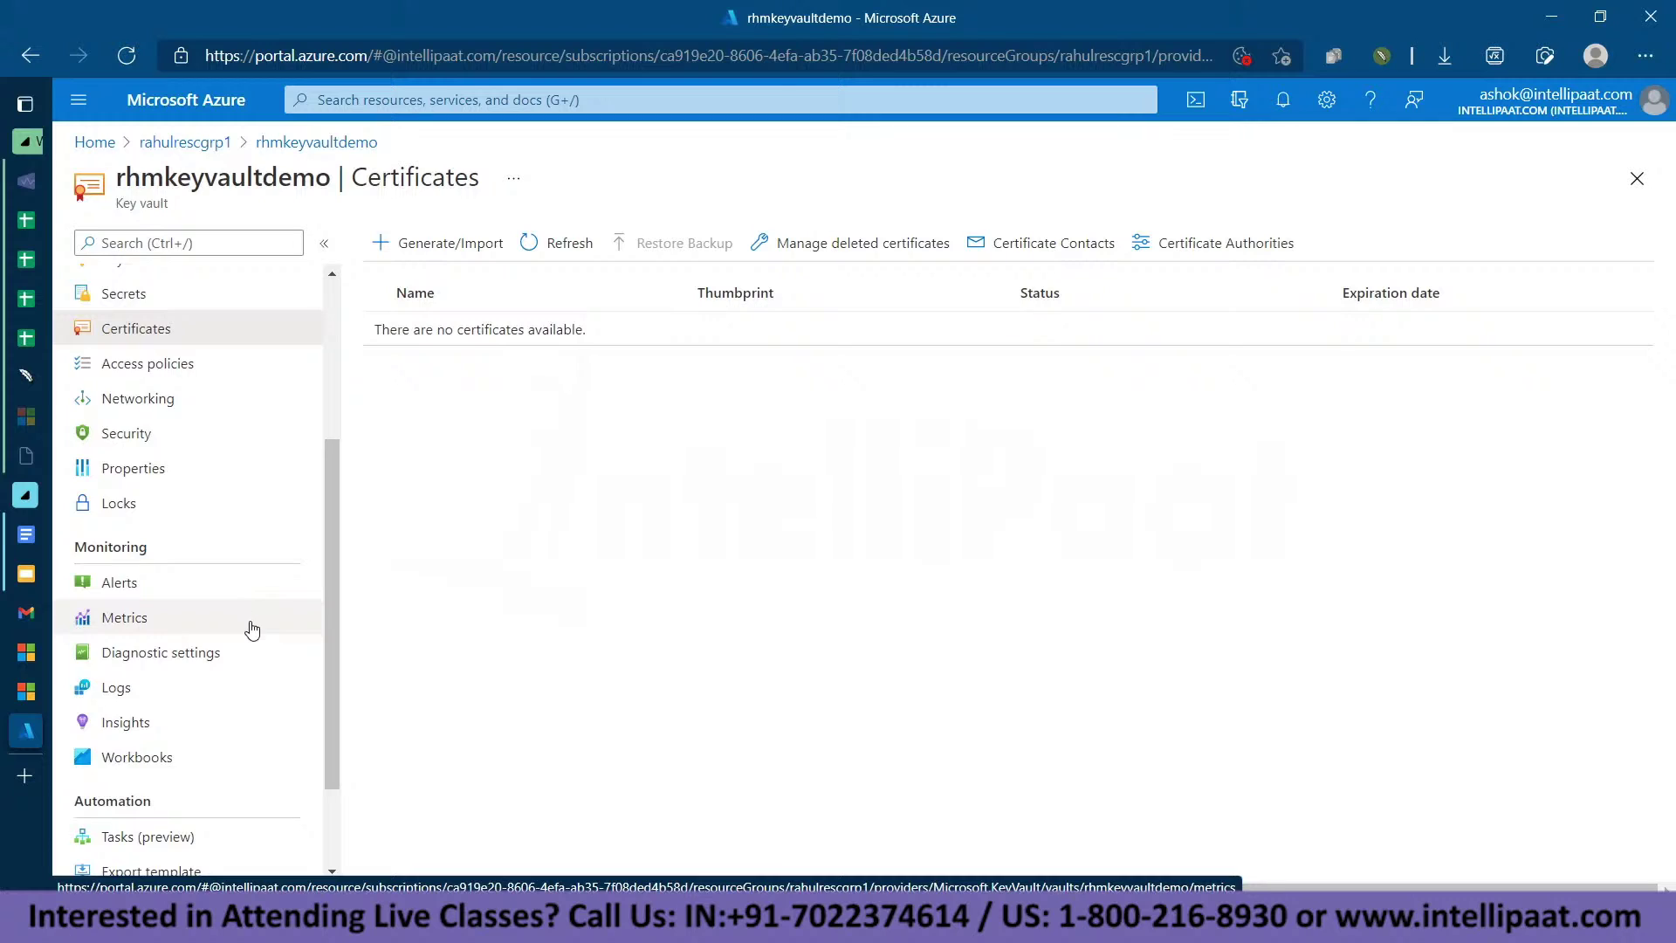
{"action": "scroll", "coordinate": [250, 627], "scroll_direction": "down", "scroll_amount": 2}
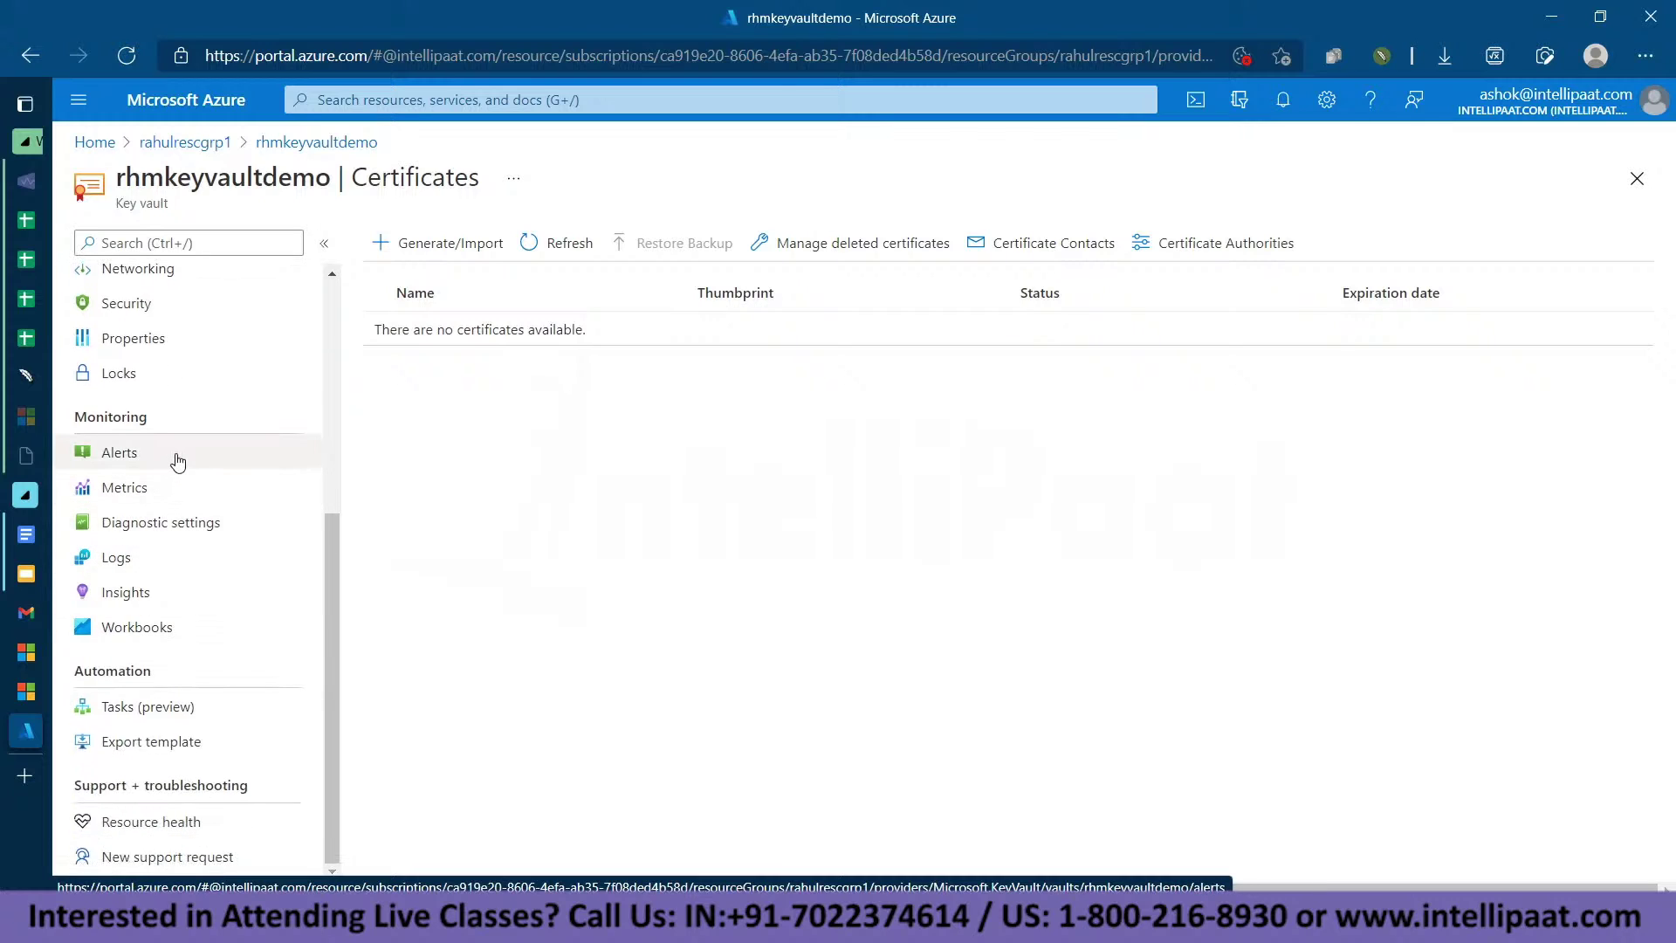
{"action": "left_click", "coordinate": [149, 564]}
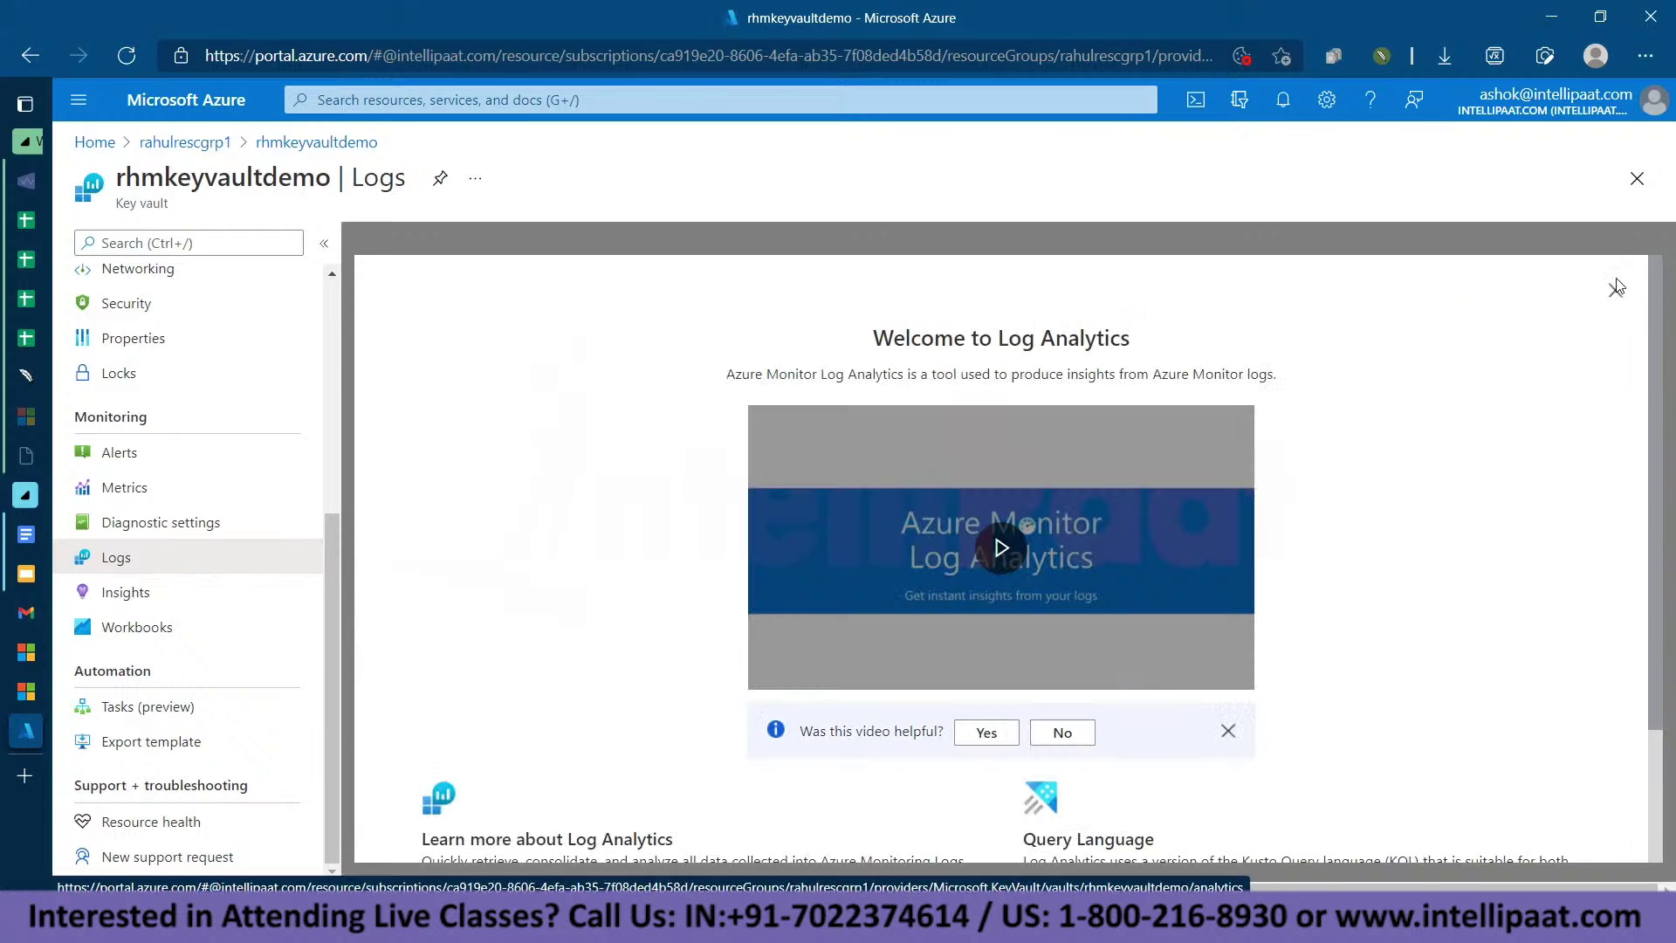
{"action": "left_click", "coordinate": [1616, 291]}
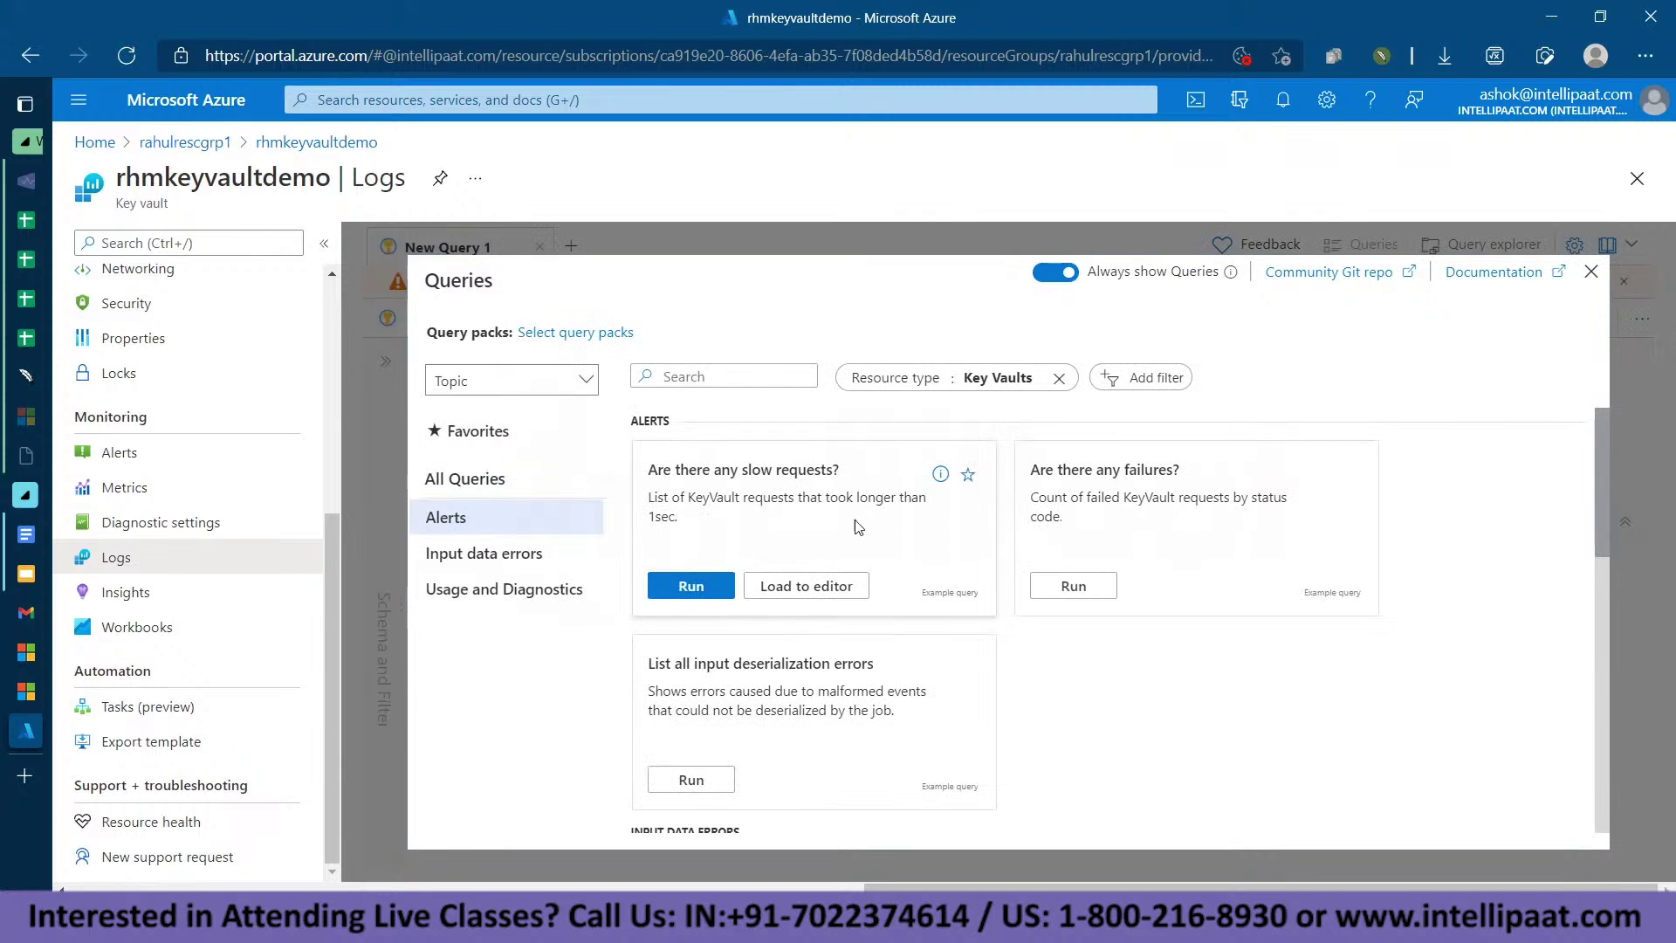
{"action": "left_click", "coordinate": [1590, 271]}
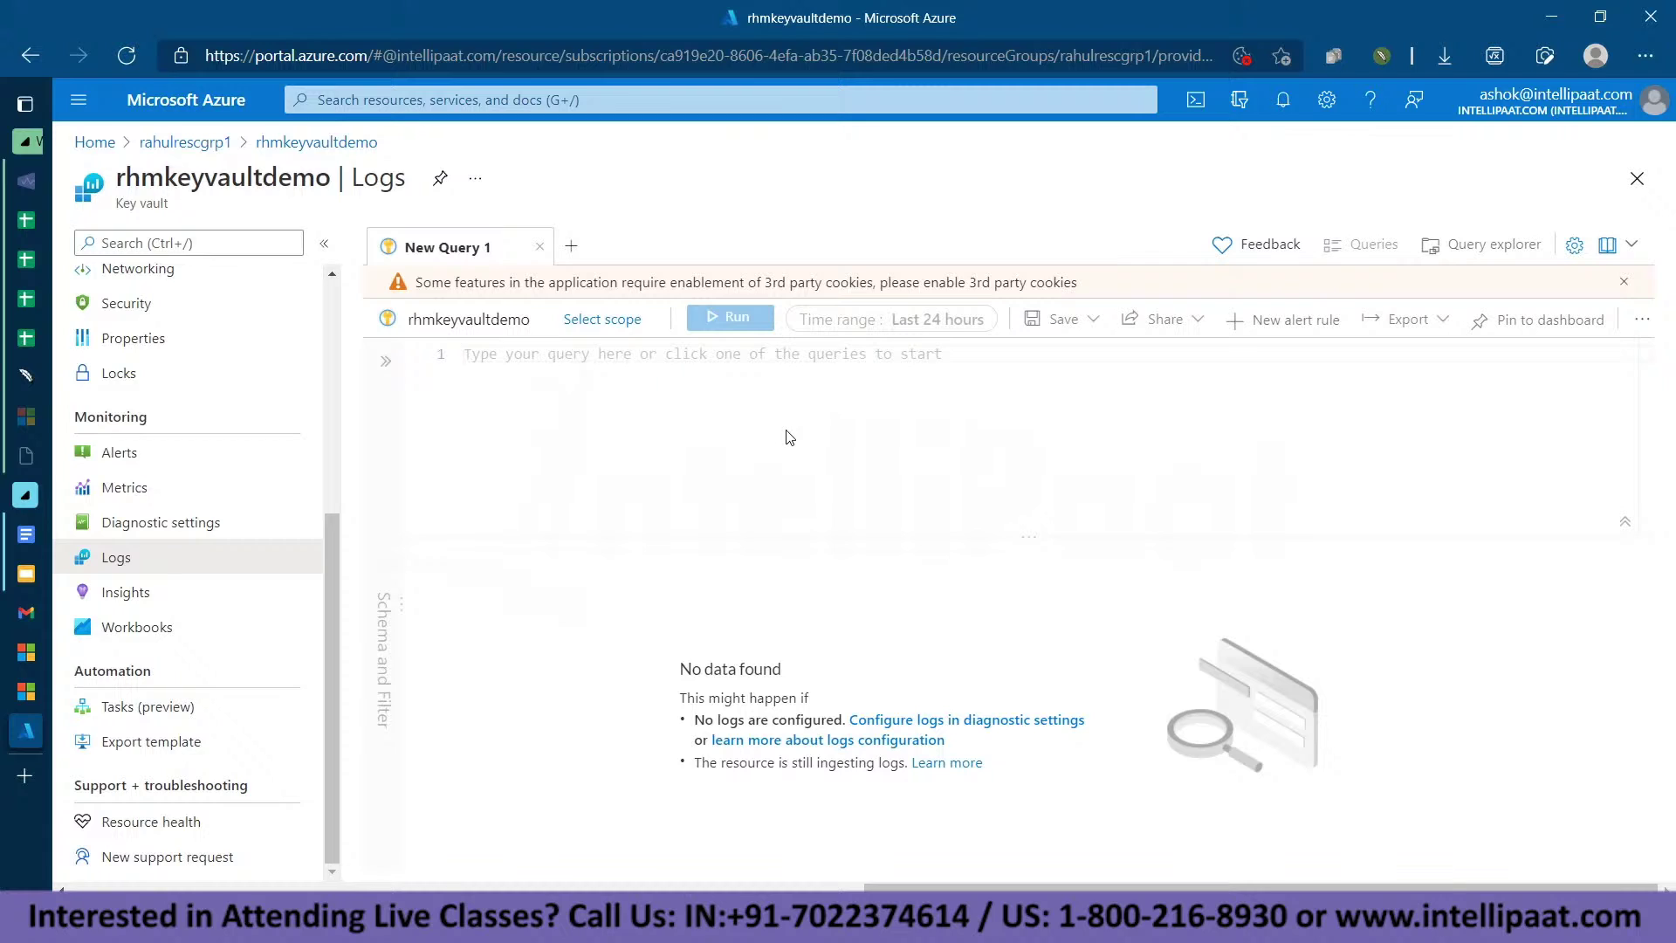
{"action": "left_click", "coordinate": [449, 397]}
Chart the Overall Vault Availability metric for rhmkeyvaultdemo and review the other available metrics.
{"action": "left_click", "coordinate": [126, 486]}
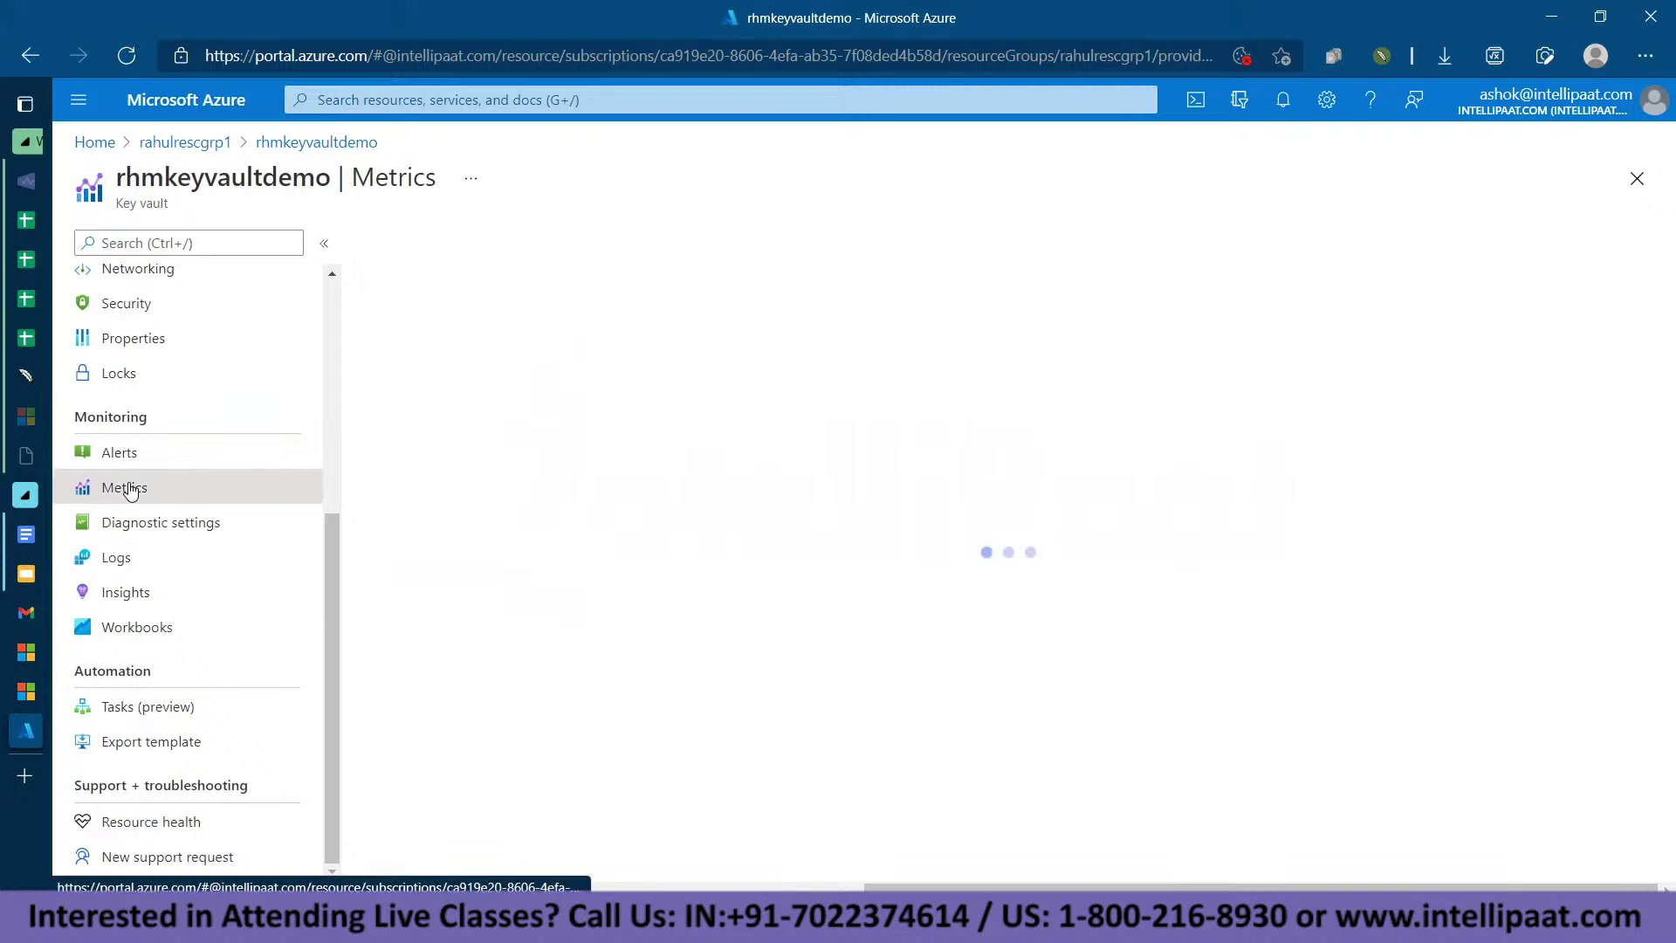
{"action": "scroll", "coordinate": [187, 524], "scroll_direction": "up", "scroll_amount": 5}
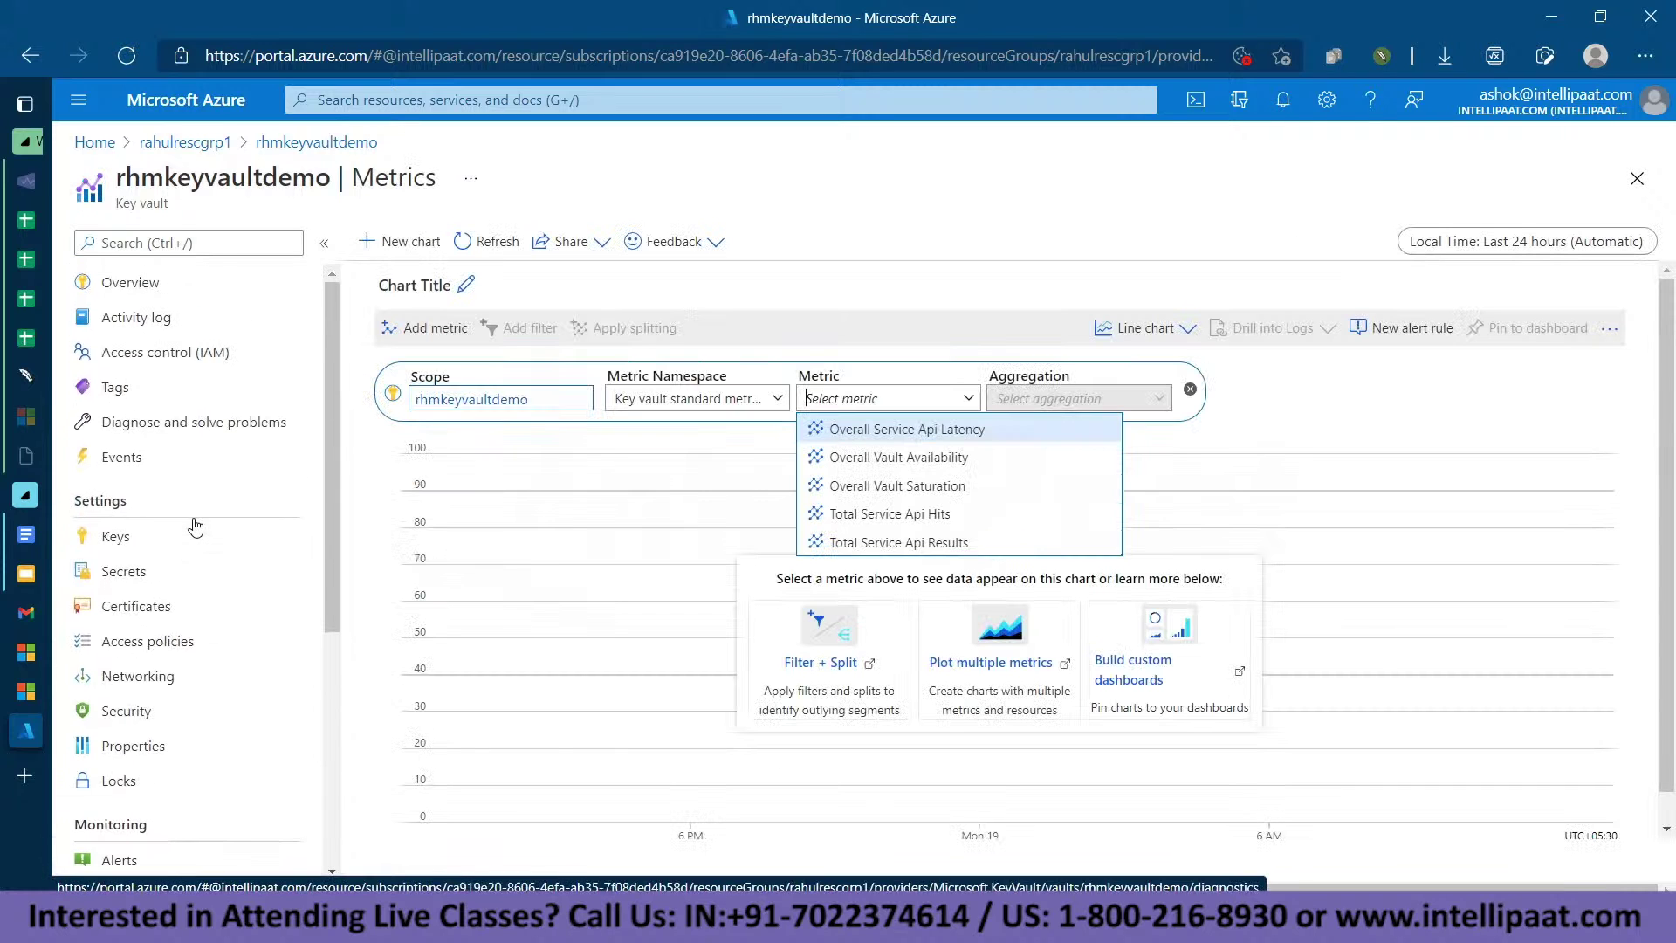
{"action": "scroll", "coordinate": [166, 707], "scroll_direction": "down", "scroll_amount": 3}
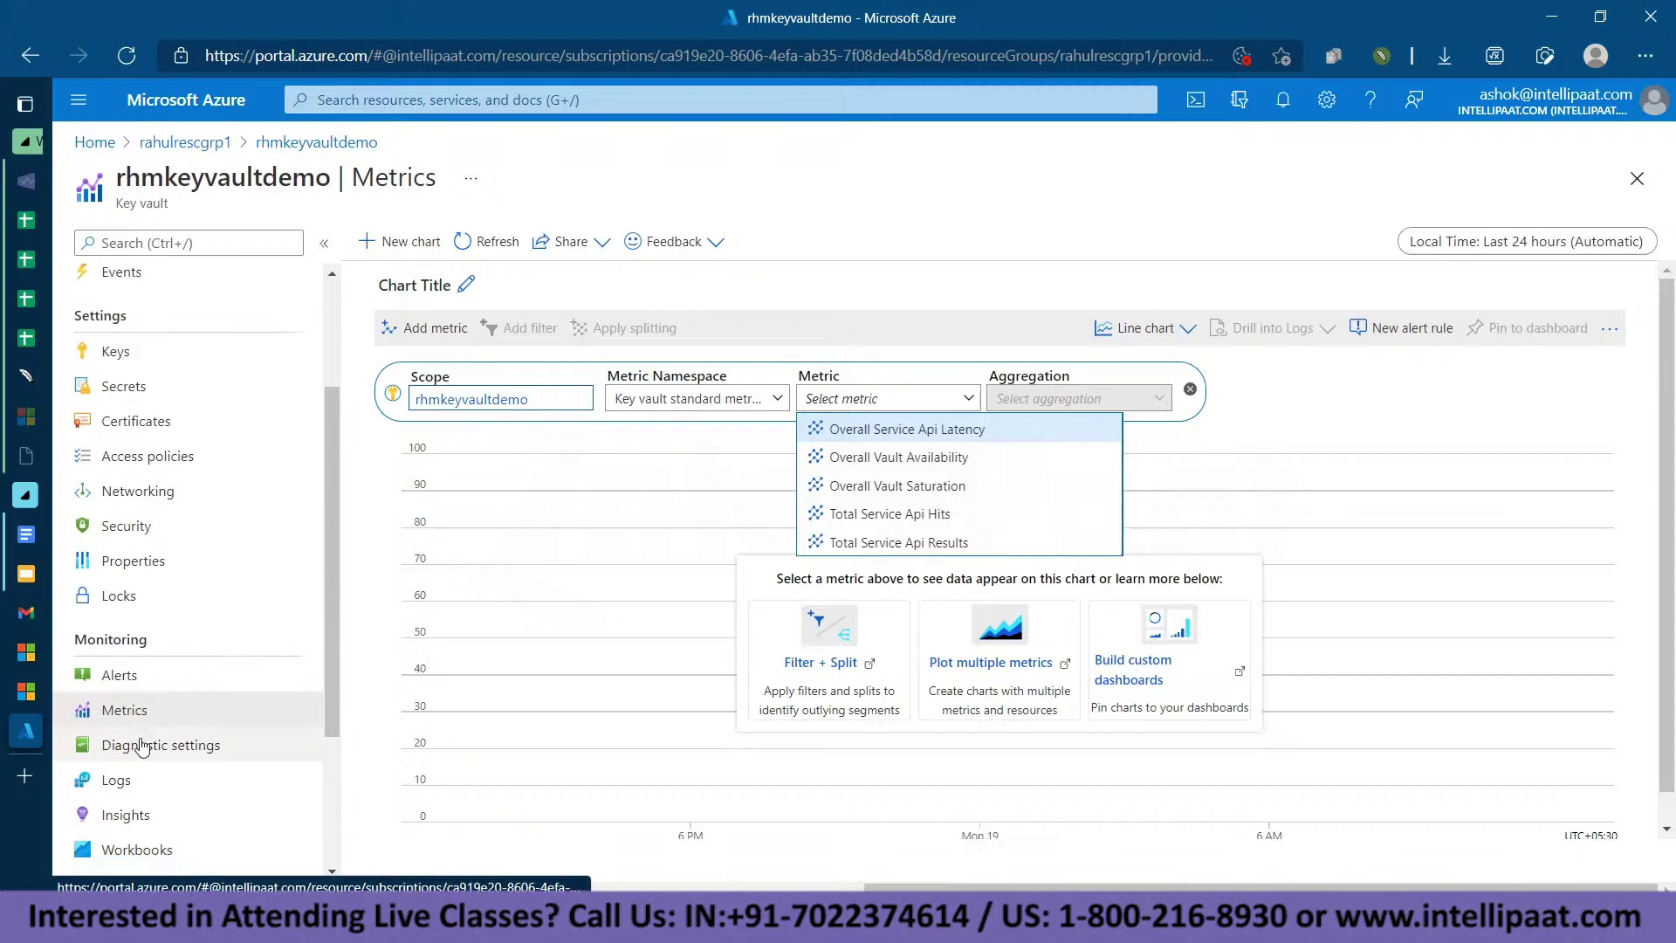
{"action": "left_click", "coordinate": [154, 709]}
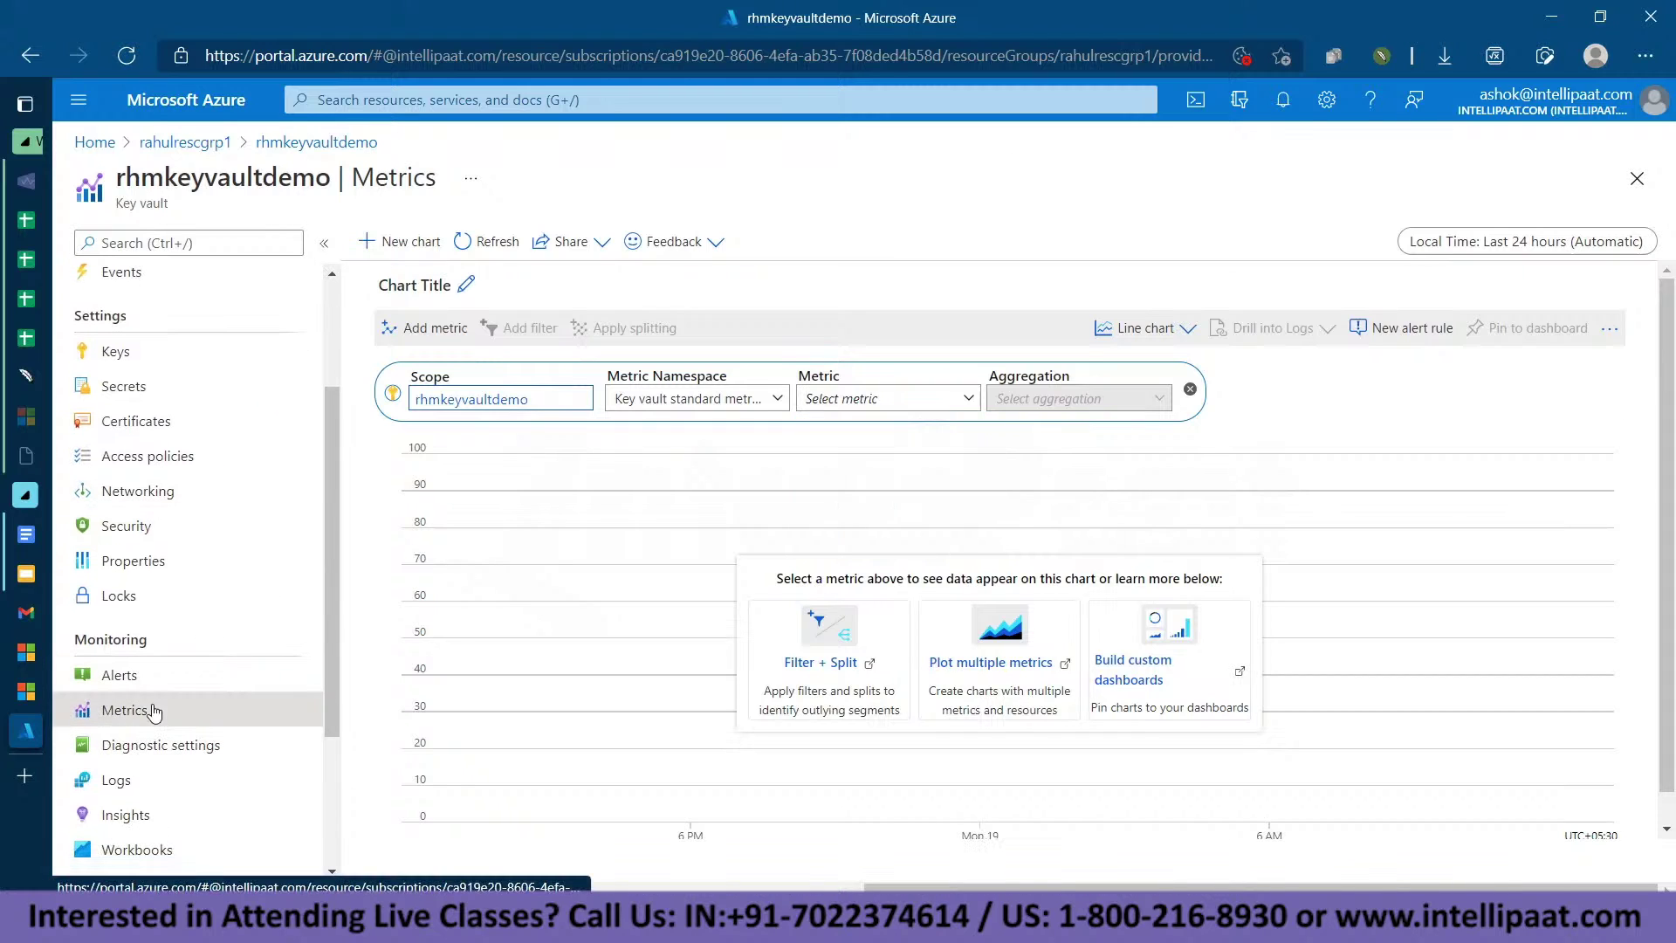
{"action": "left_click", "coordinate": [774, 400]}
{"action": "left_click", "coordinate": [868, 399]}
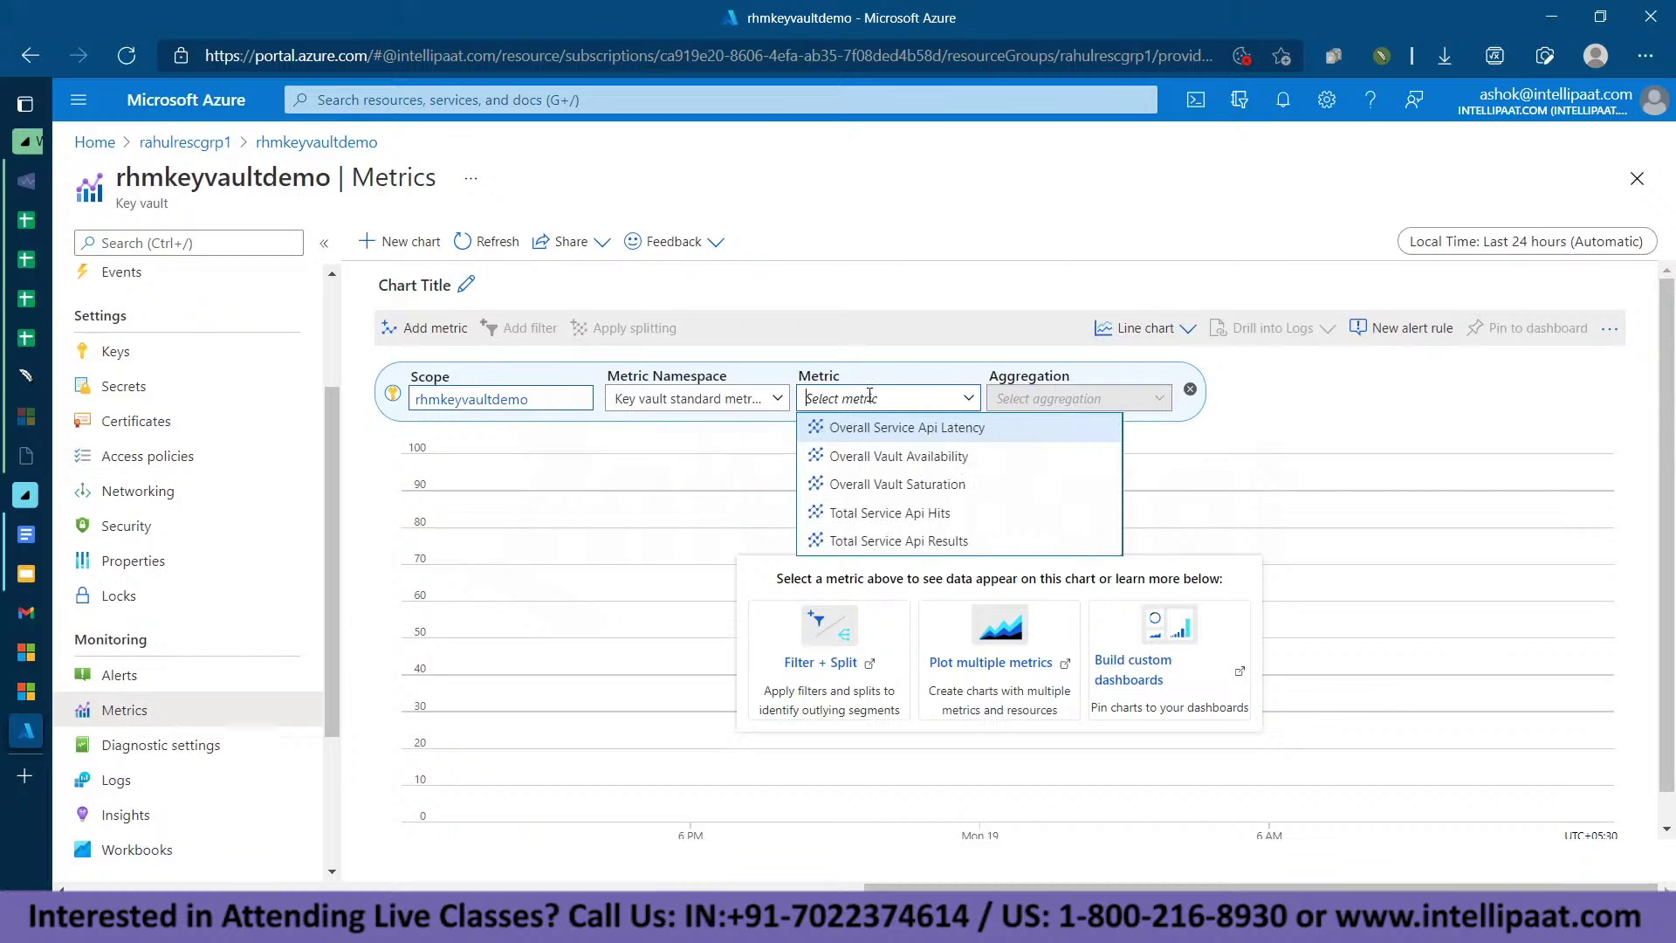
{"action": "left_click", "coordinate": [882, 457]}
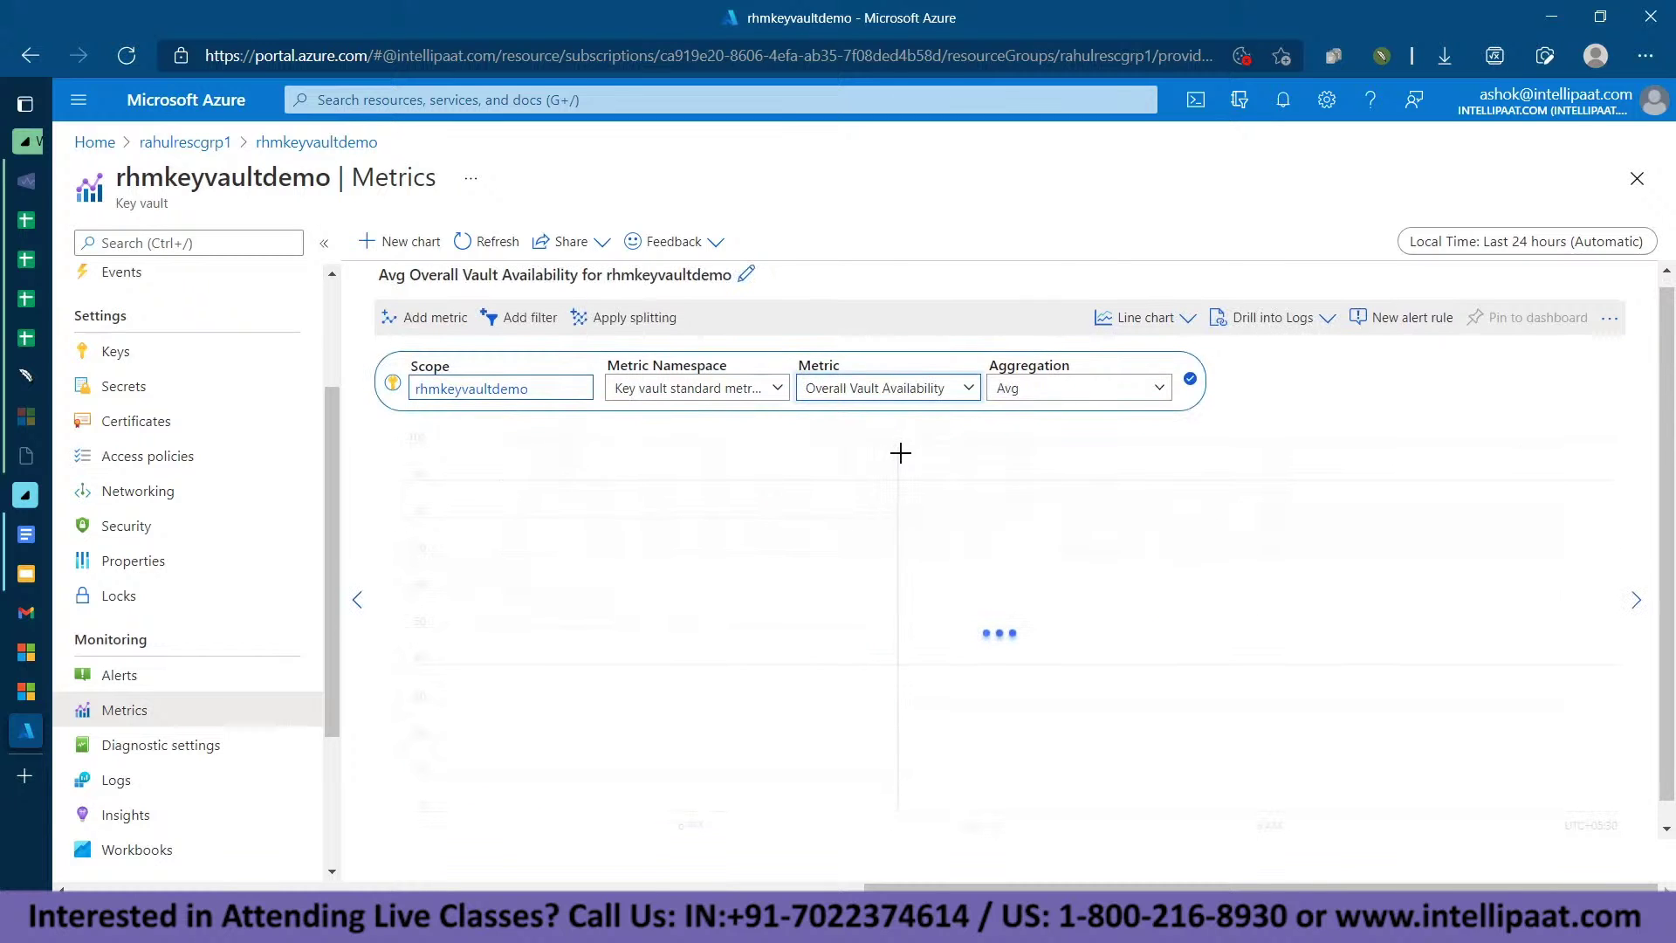
{"action": "scroll", "coordinate": [900, 451], "scroll_direction": "down", "scroll_amount": 1}
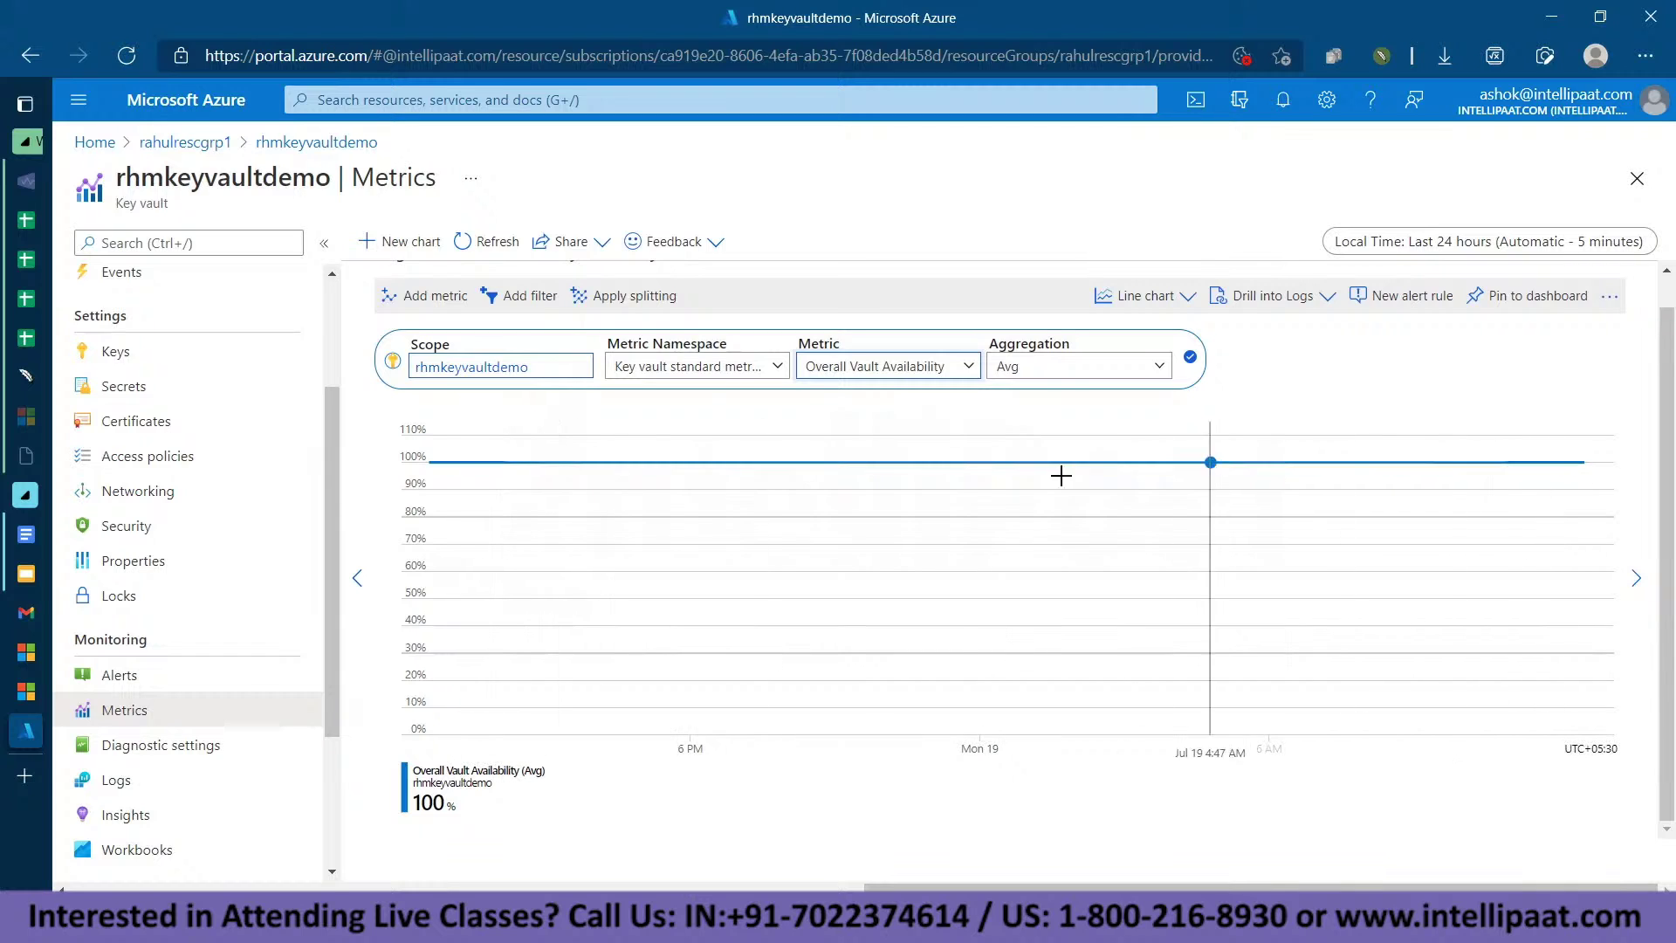
{"action": "left_click", "coordinate": [963, 373]}
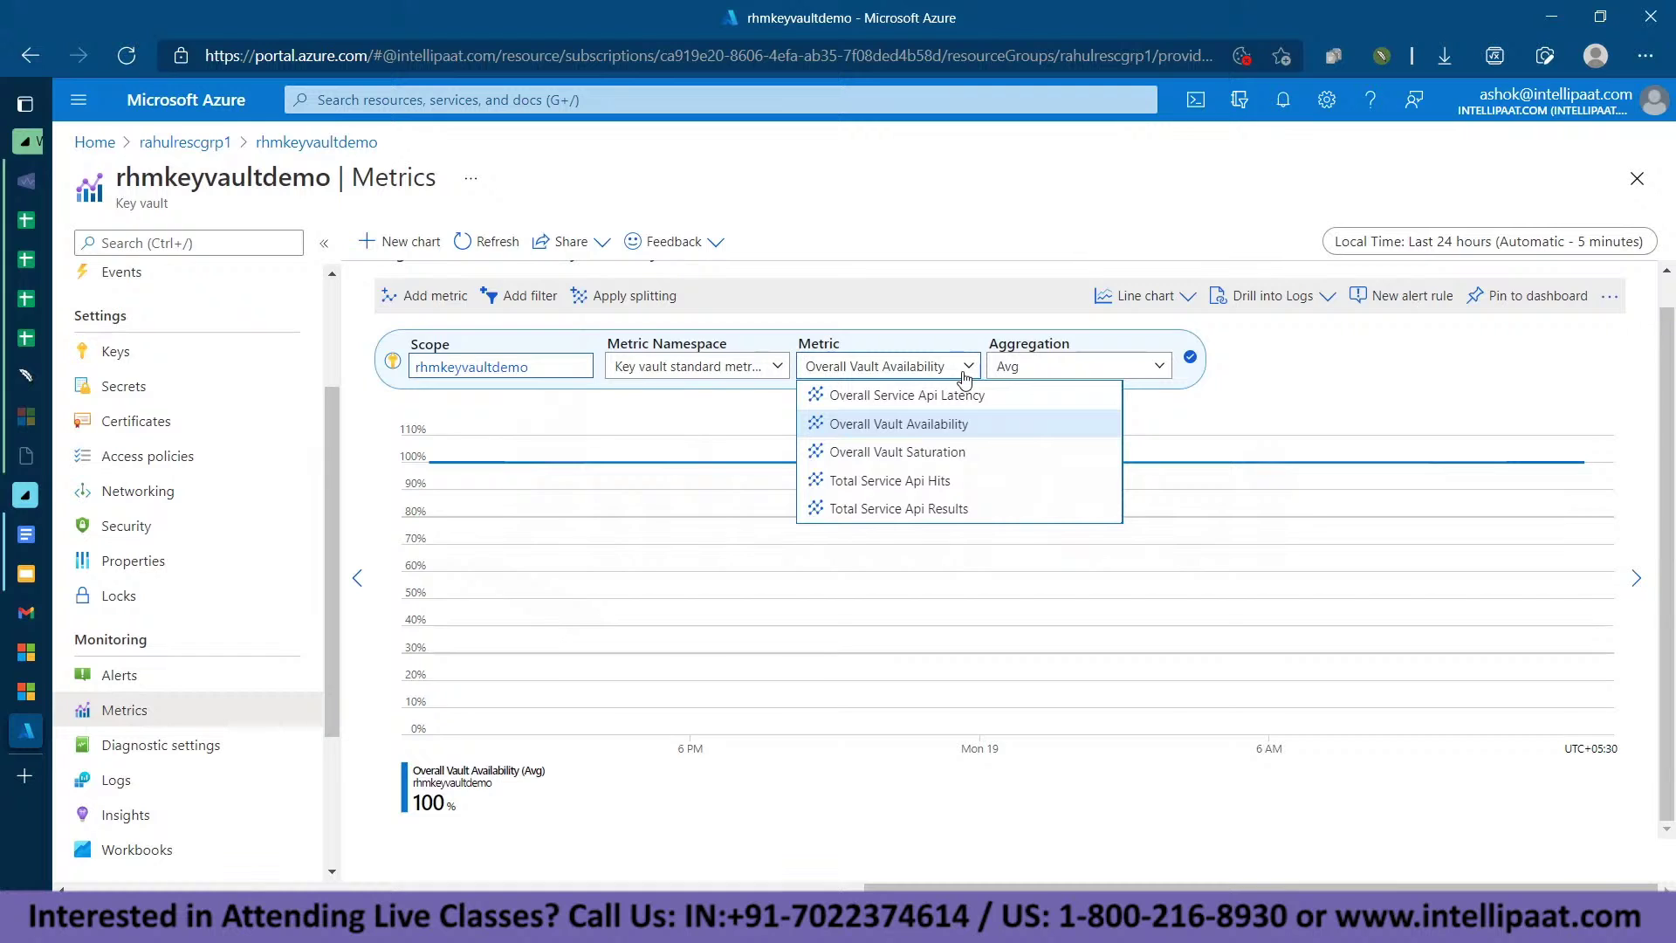
{"action": "left_click", "coordinate": [1295, 360]}
{"action": "scroll", "coordinate": [166, 432], "scroll_direction": "up", "scroll_amount": 2}
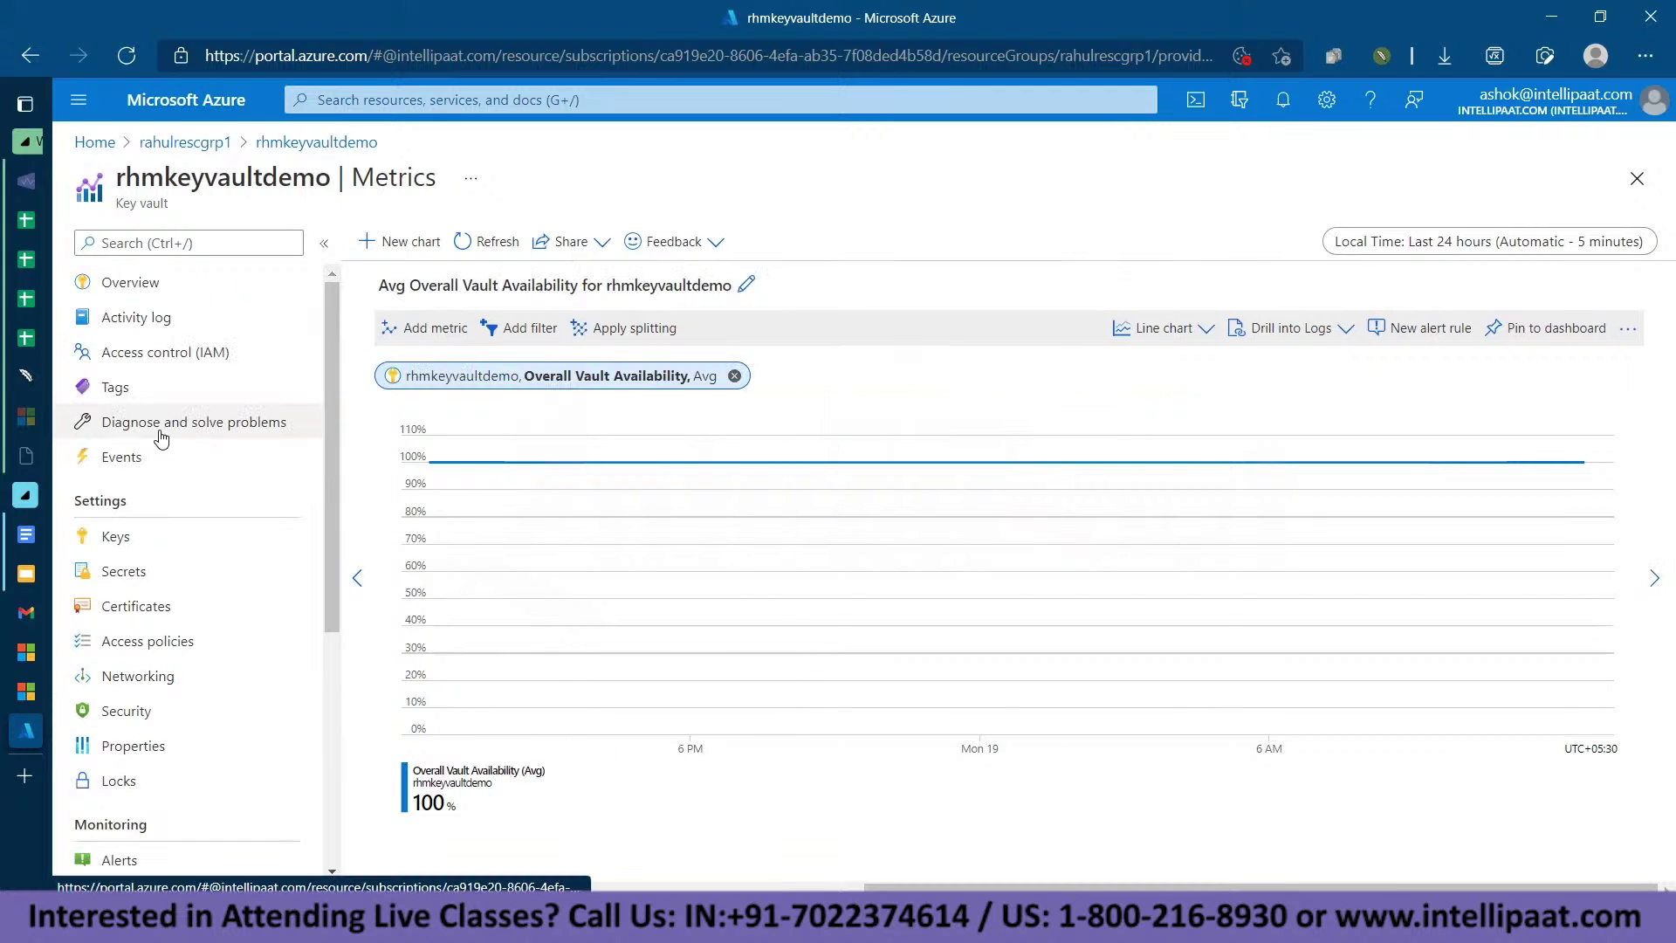